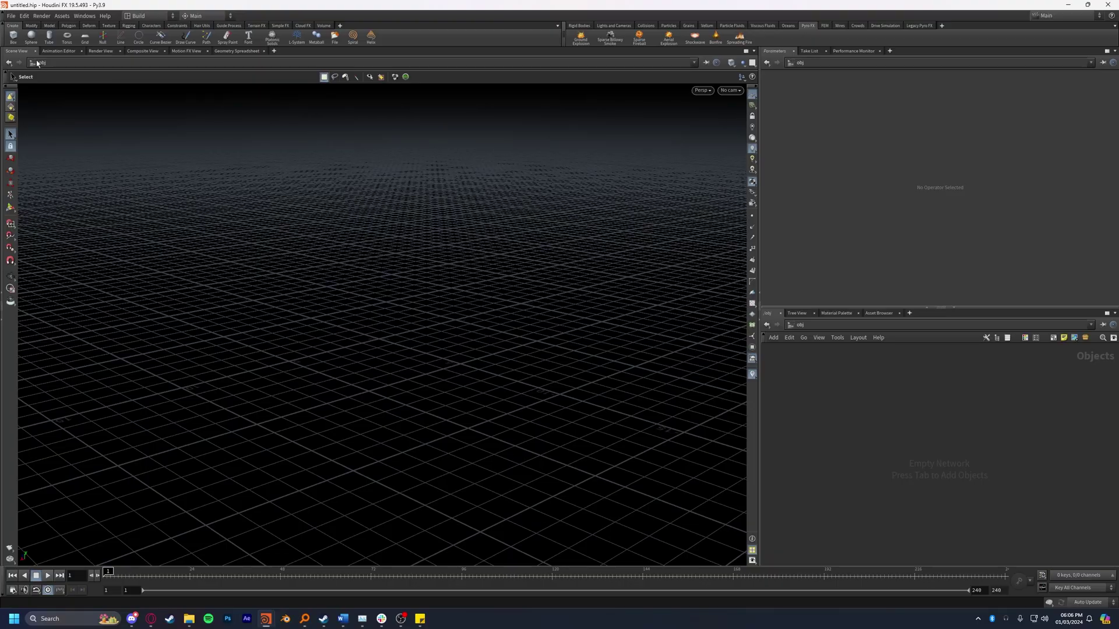
# Step: Create a box geometry object at the origin and add a Transform node below box1
pyautogui.click(13, 37)
pyautogui.press('Return')
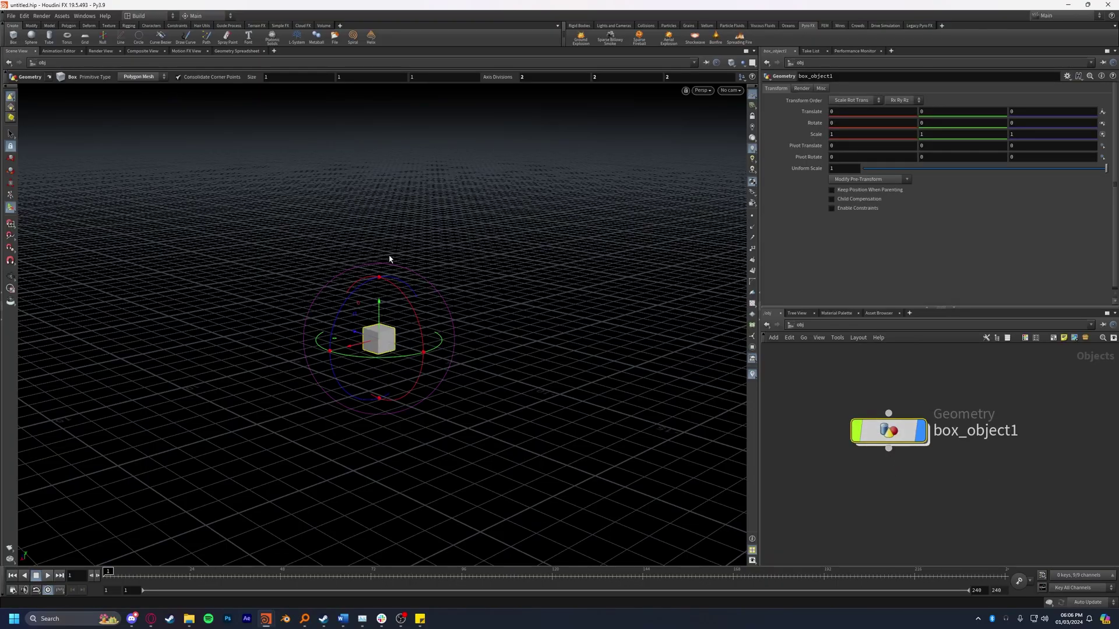
pyautogui.doubleClick(888, 431)
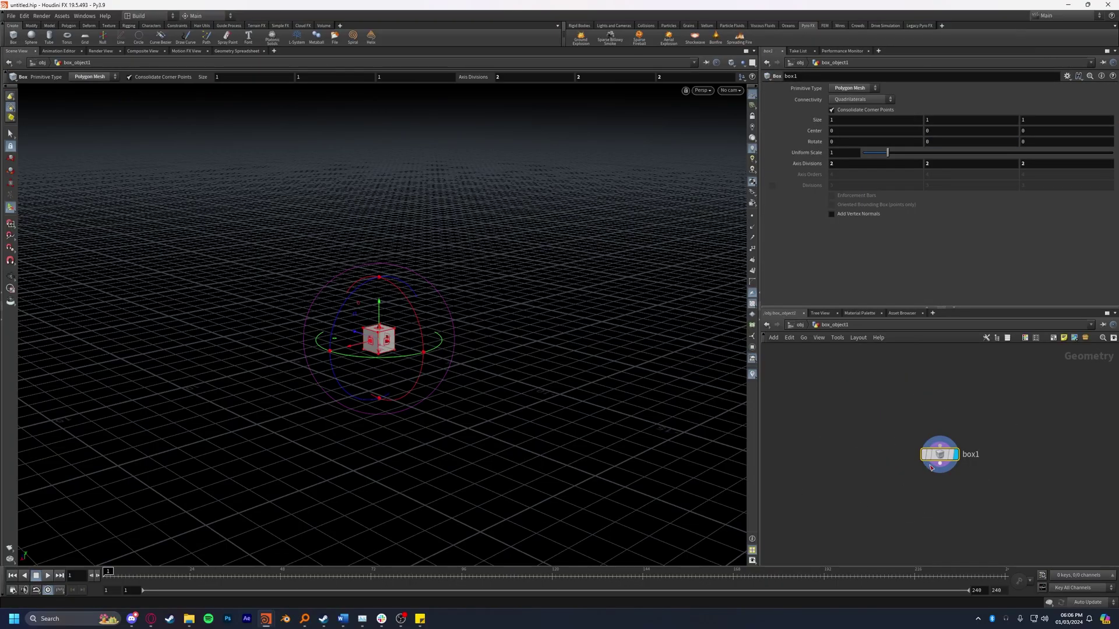
pyautogui.press('Tab')
pyautogui.write('transform')
pyautogui.press('Return')
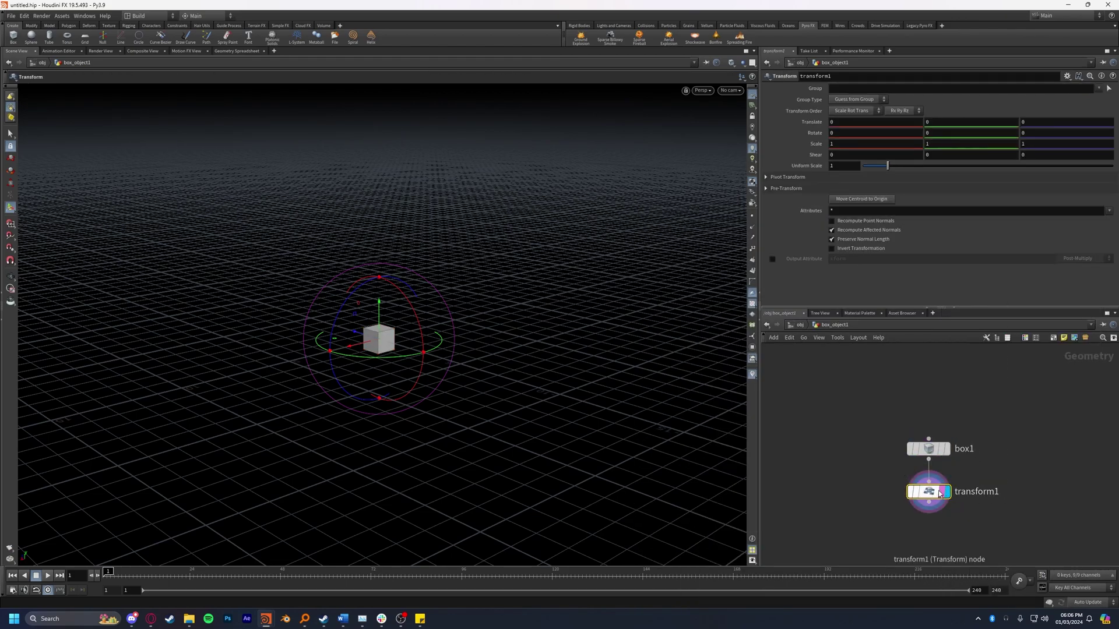
# Step: Scale the box to 5, 5, 5 and raise it 2.5 units in Y
pyautogui.write('5')
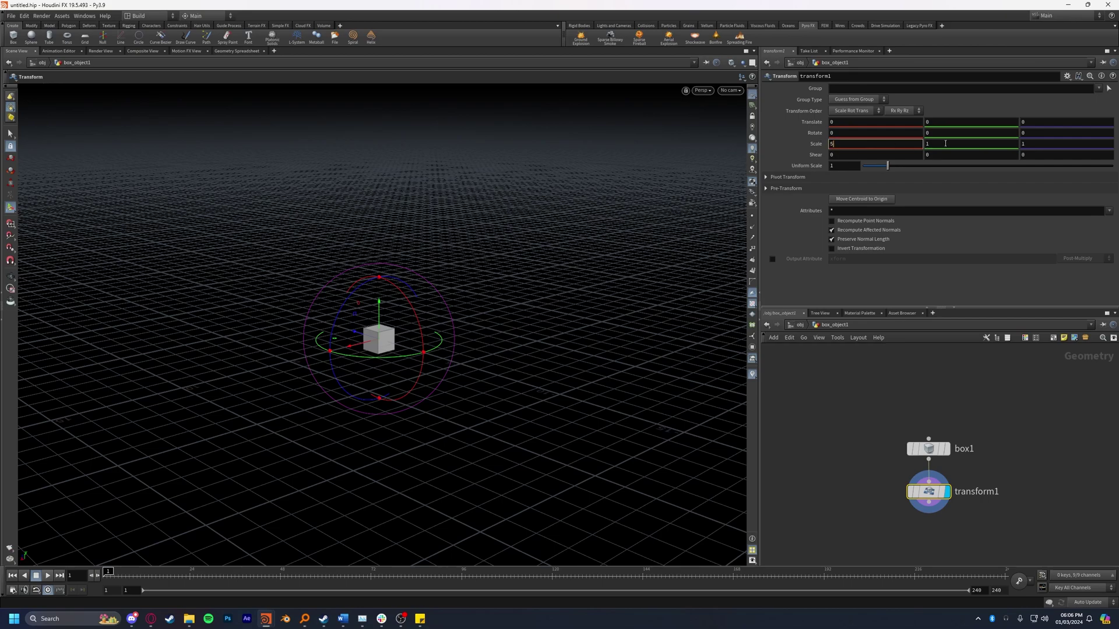
pyautogui.press('Tab')
pyautogui.write('5')
pyautogui.press('Tab')
pyautogui.write('5')
pyautogui.press('Return')
pyautogui.click(935, 121)
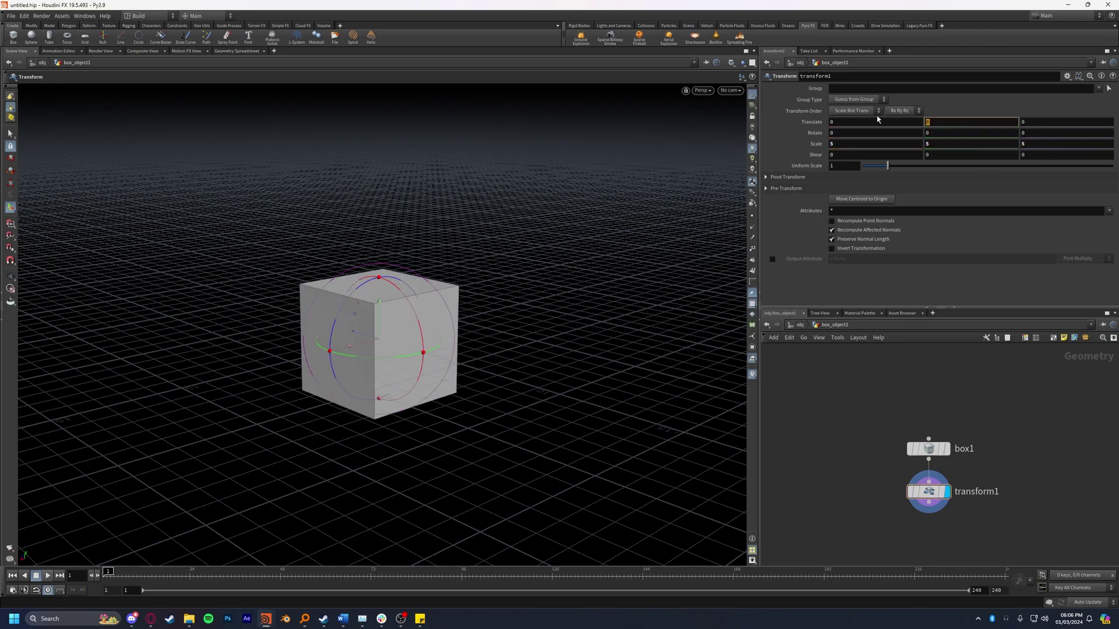
pyautogui.write('2.5')
pyautogui.press('Return')
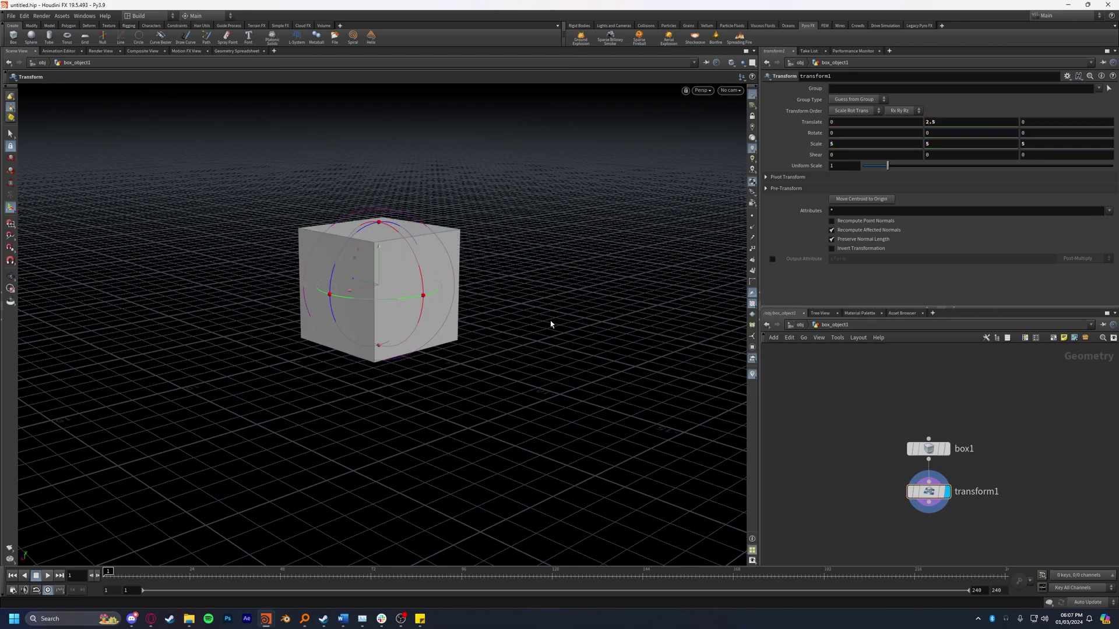
pyautogui.press('Escape')
pyautogui.moveTo(507, 334); pyautogui.dragTo(544, 299)
pyautogui.moveTo(414, 379); pyautogui.dragTo(484, 317)
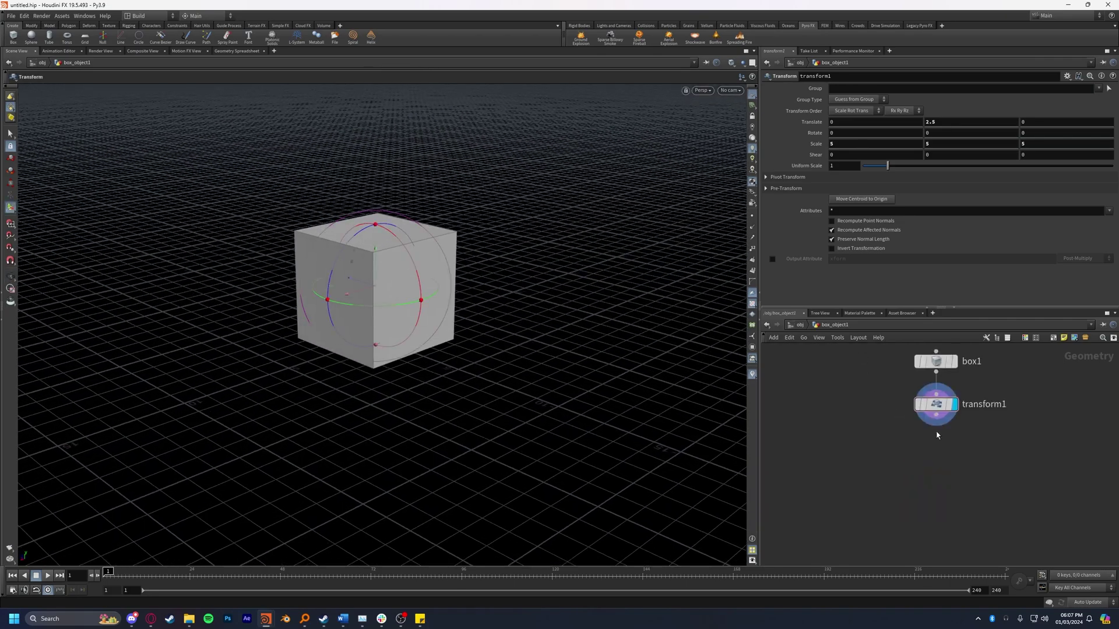
# Step: Add a Boolean Fracture node wired under transform1
pyautogui.moveTo(1015, 450); pyautogui.dragTo(1021, 460, button='middle')
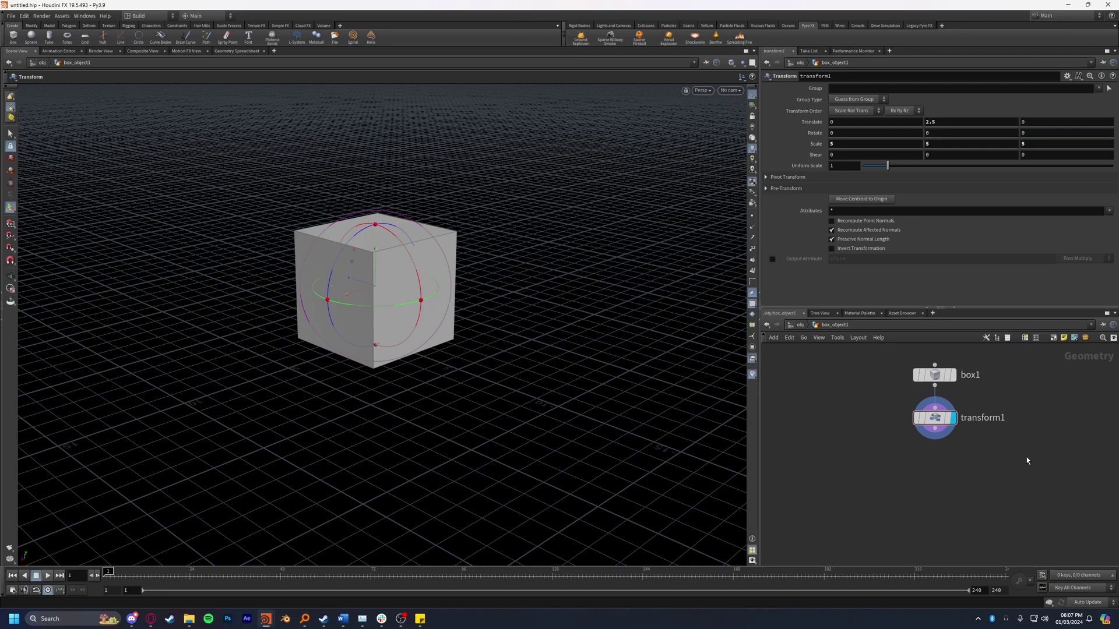
pyautogui.scroll(1, 1026, 457)
pyautogui.moveTo(1026, 457); pyautogui.dragTo(931, 471, button='middle')
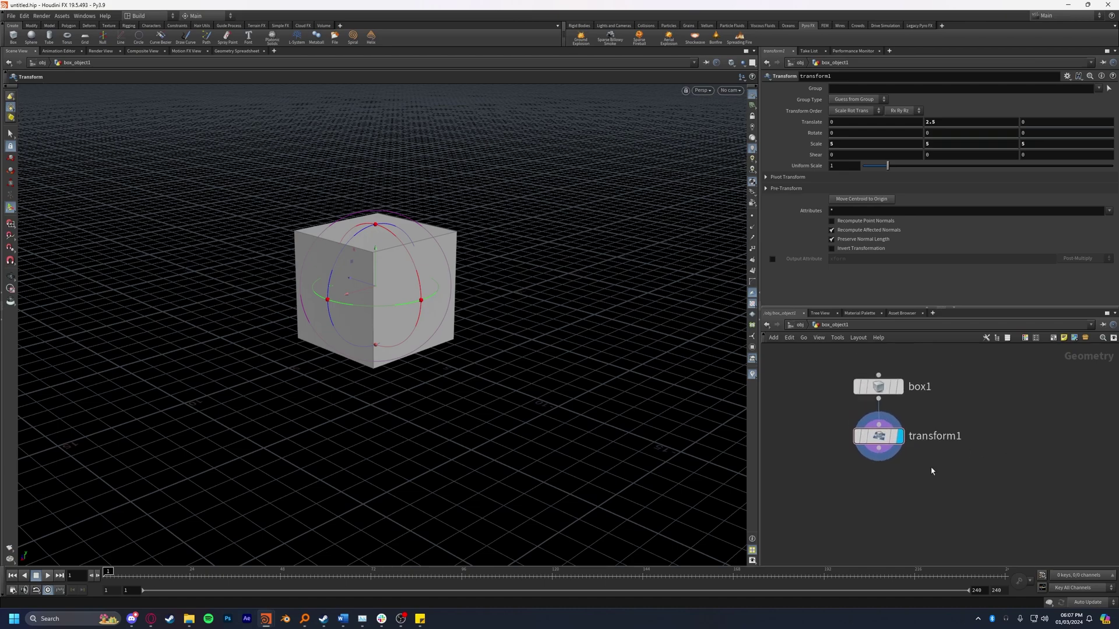
pyautogui.press('Tab')
pyautogui.write('boolean')
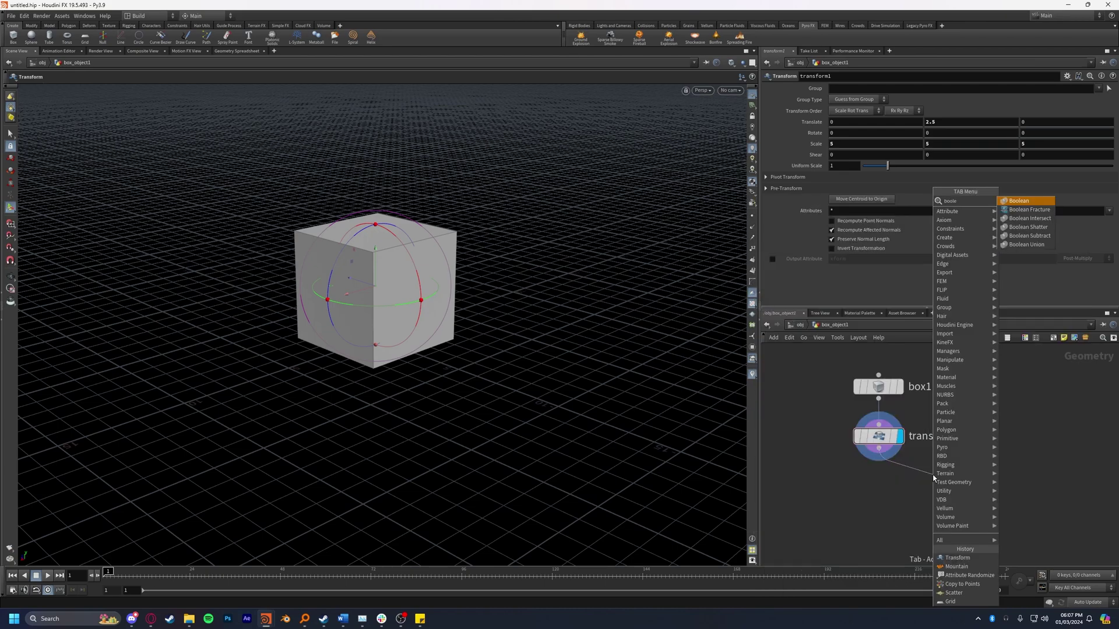
pyautogui.press('Return')
pyautogui.click(933, 476)
pyautogui.moveTo(933, 477); pyautogui.dragTo(944, 509)
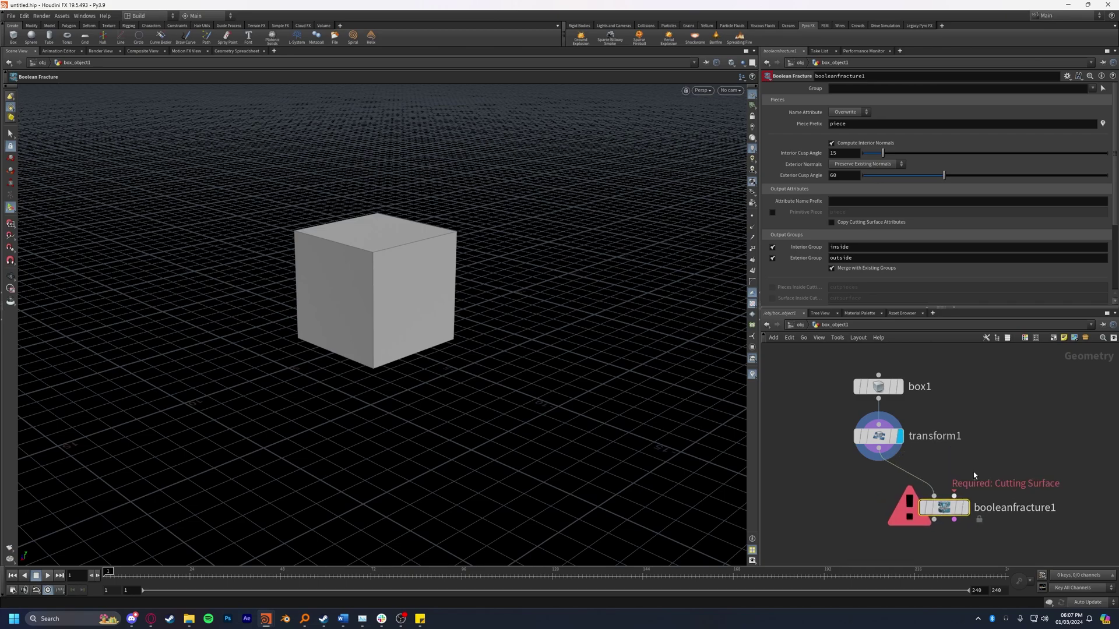
# Step: Add a Scatter node fed by transform1 and display its points
pyautogui.press('Tab')
pyautogui.write('scatter')
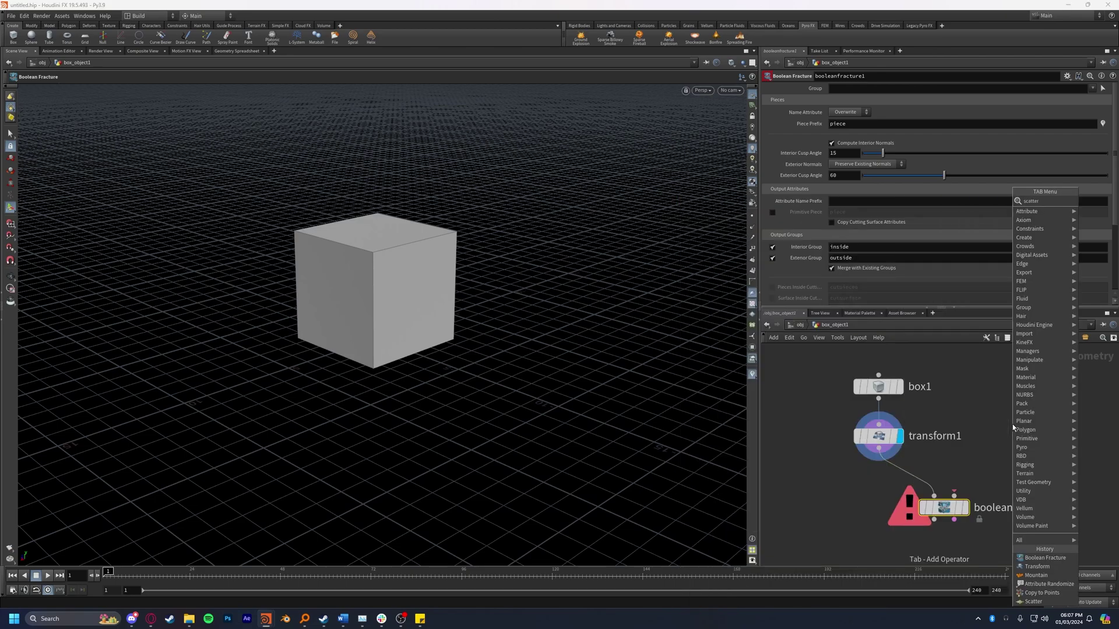
pyautogui.press('Return')
pyautogui.click(1012, 425)
pyautogui.moveTo(879, 436); pyautogui.dragTo(1029, 423)
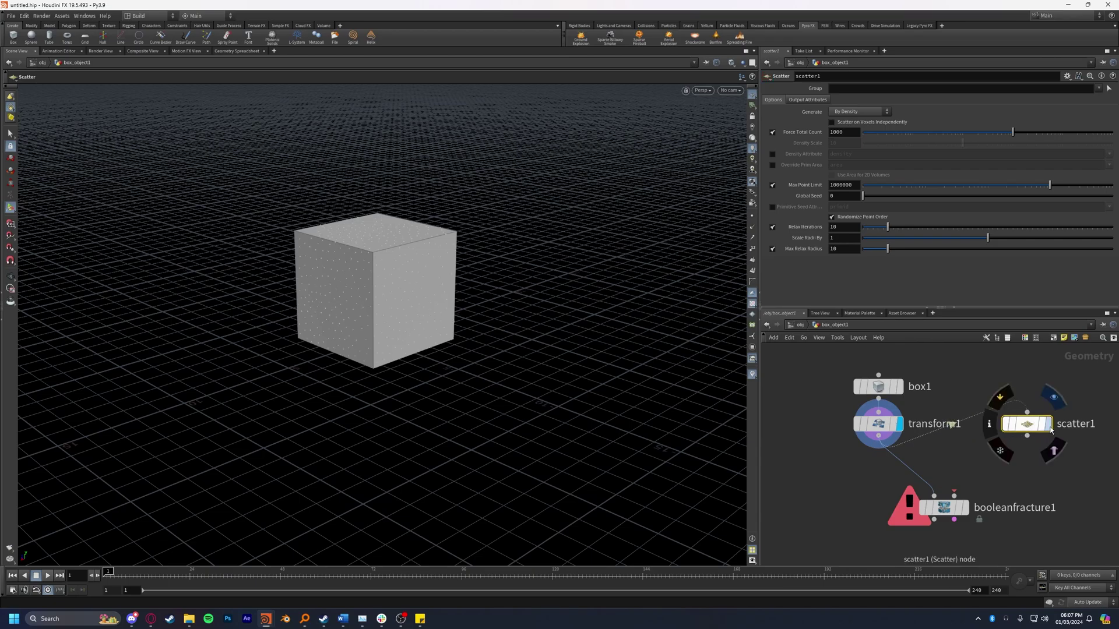
pyautogui.click(1048, 424)
# Step: Toggle scatter1's Relax Iterations off and back on to compare the point distribution
pyautogui.press('Escape')
pyautogui.moveTo(653, 328); pyautogui.dragTo(425, 280)
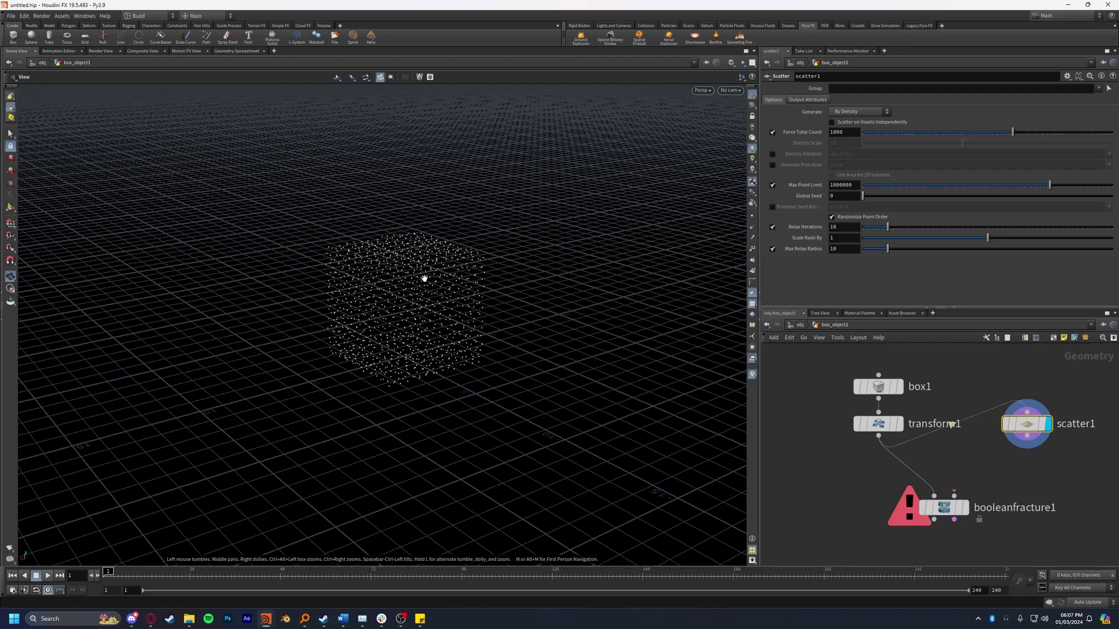
pyautogui.press('Return')
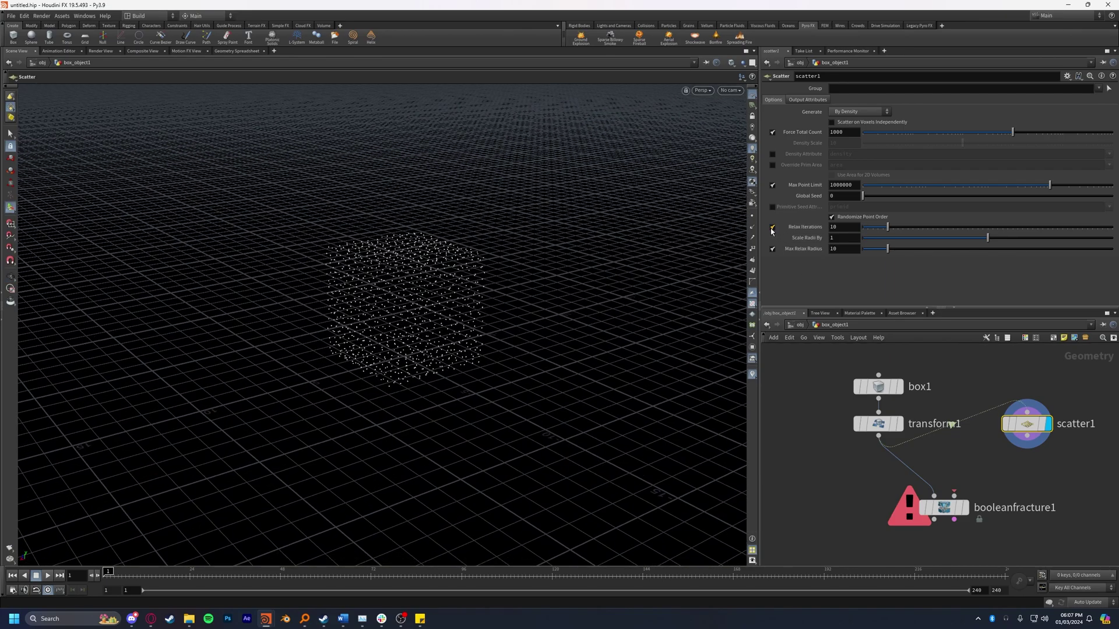
pyautogui.click(772, 228)
pyautogui.keyDown('alt'); pyautogui.moveTo(375, 299); pyautogui.dragTo(429, 332); pyautogui.keyUp('alt')
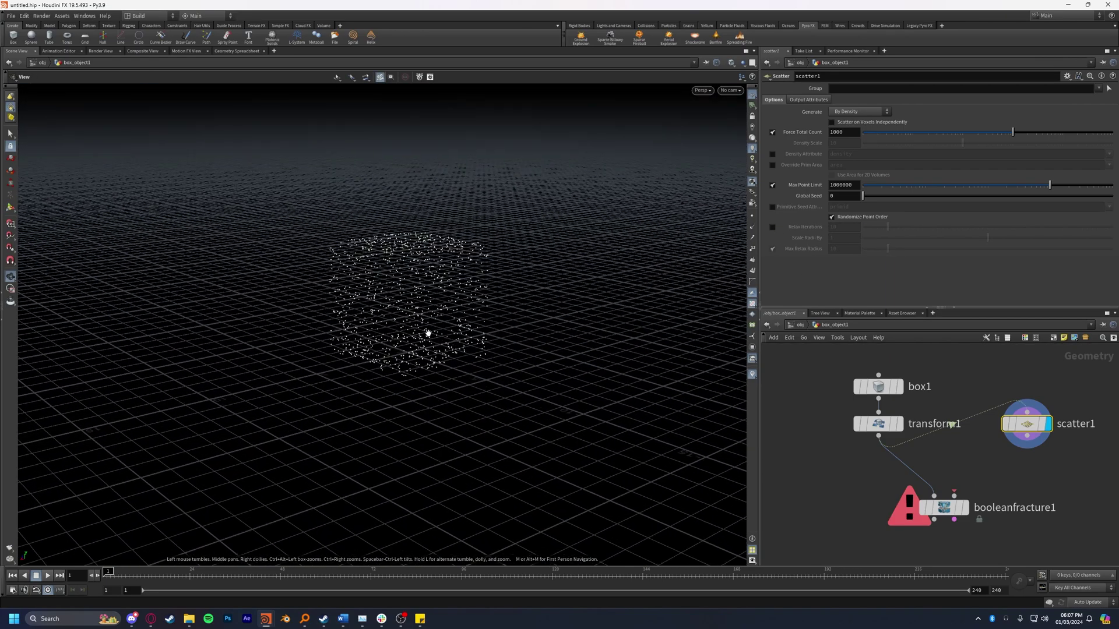
pyautogui.click(772, 227)
pyautogui.moveTo(1056, 471); pyautogui.dragTo(1035, 467, button='middle')
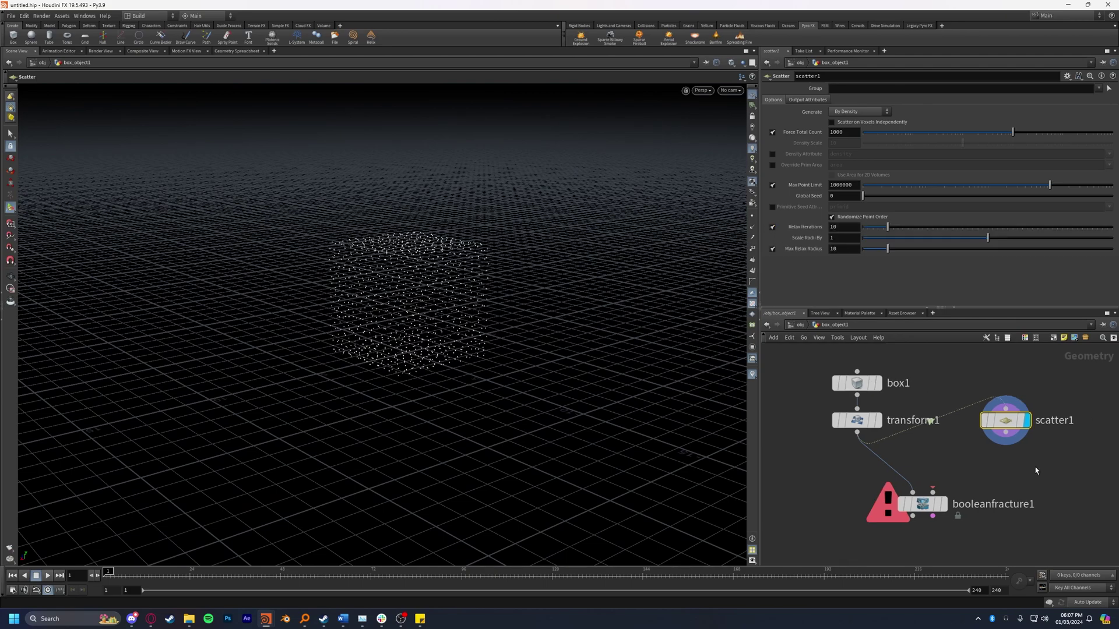
# Step: Add a Grid with 50 rows and columns and a size of 30 by 30
pyautogui.press('Tab')
pyautogui.write('grid')
pyautogui.press('Return')
pyautogui.click(935, 456)
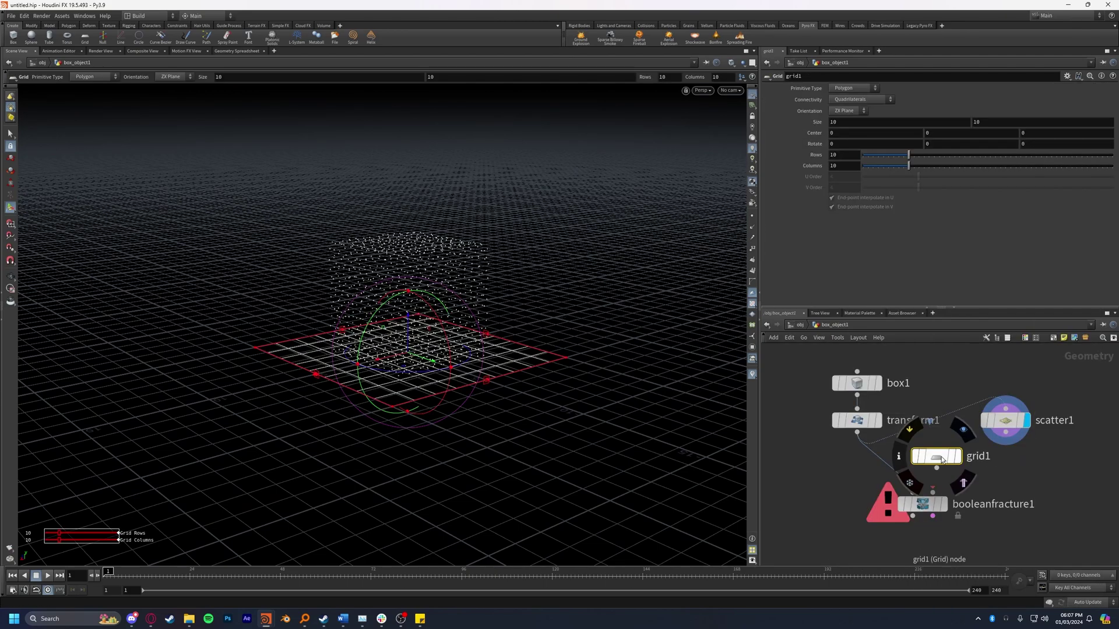
pyautogui.moveTo(908, 156); pyautogui.dragTo(1113, 166)
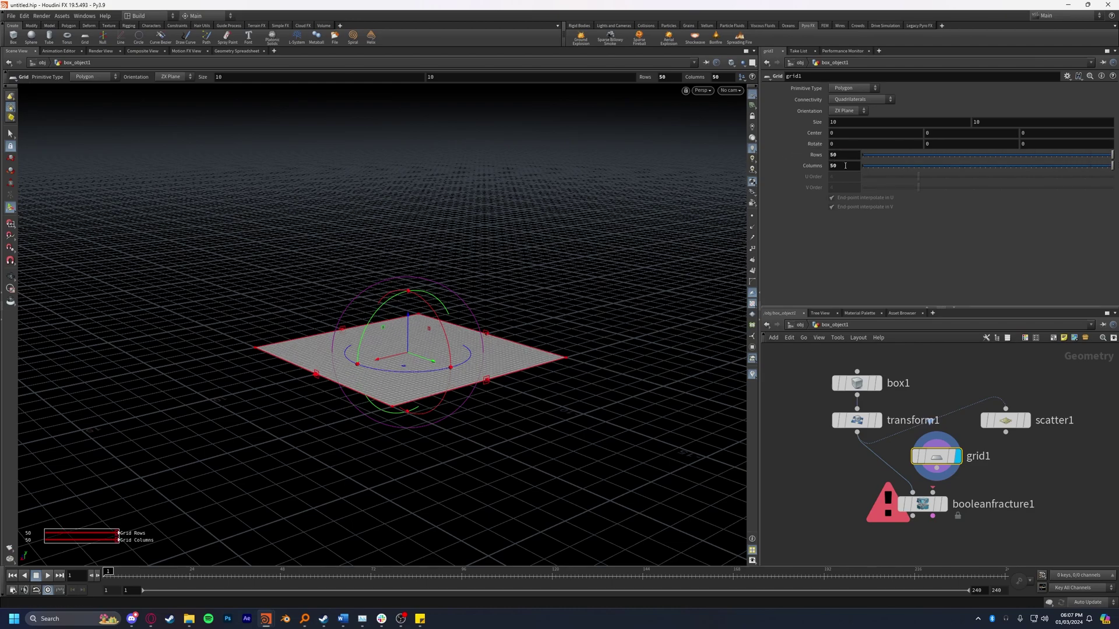
pyautogui.doubleClick(858, 122)
pyautogui.write('30')
pyautogui.press('Tab')
pyautogui.write('30')
pyautogui.press('Return')
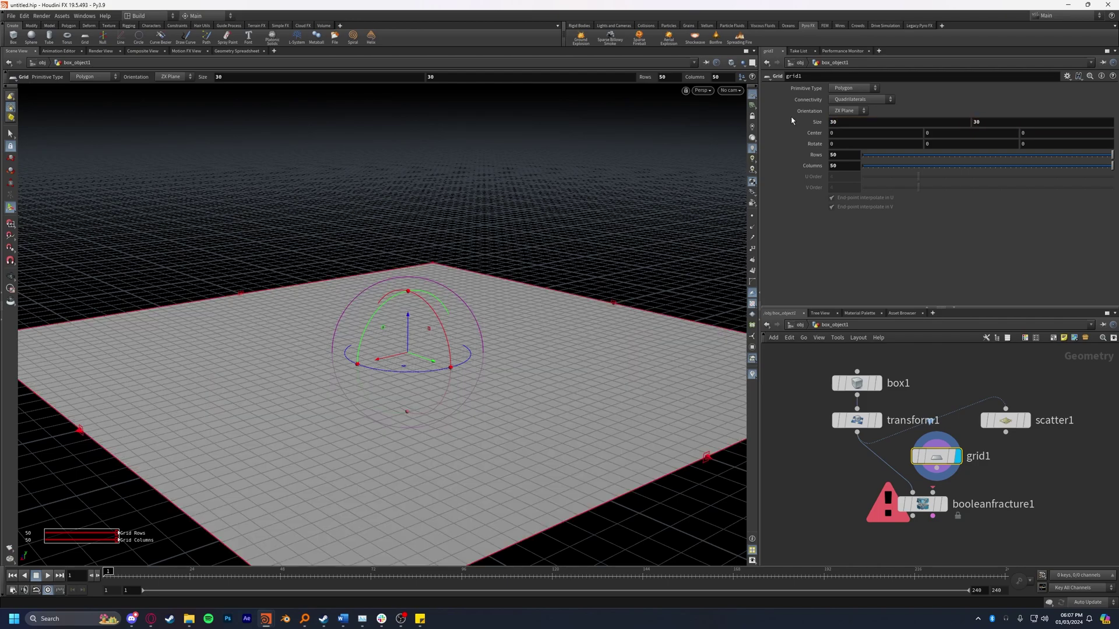
# Step: Copy grid1 onto scatter1's points with a displayed Copy to Points node
pyautogui.press('Tab')
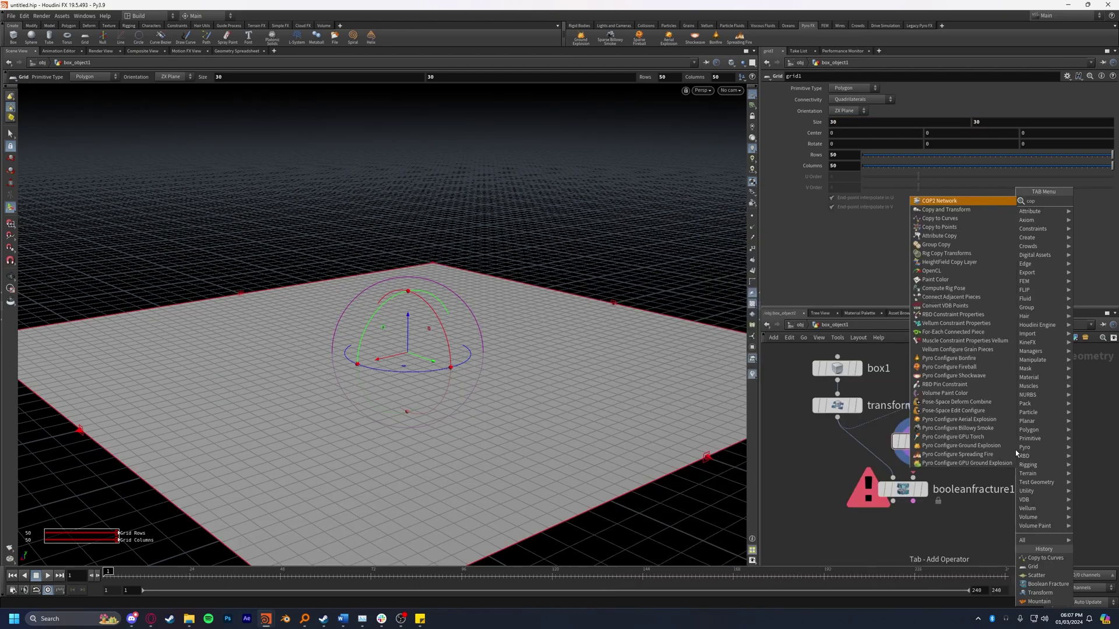
pyautogui.write('copy to points')
pyautogui.press('Return')
pyautogui.click(1015, 449)
pyautogui.press('l')
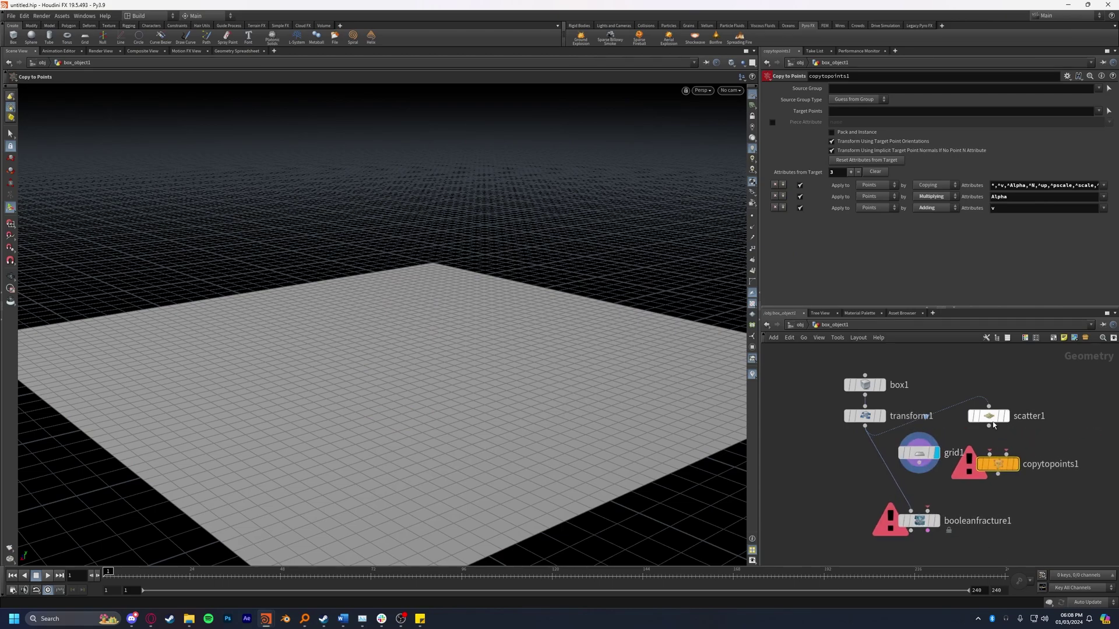
pyautogui.moveTo(988, 427); pyautogui.dragTo(1010, 458)
pyautogui.click(1008, 456)
pyautogui.moveTo(919, 465); pyautogui.dragTo(987, 487)
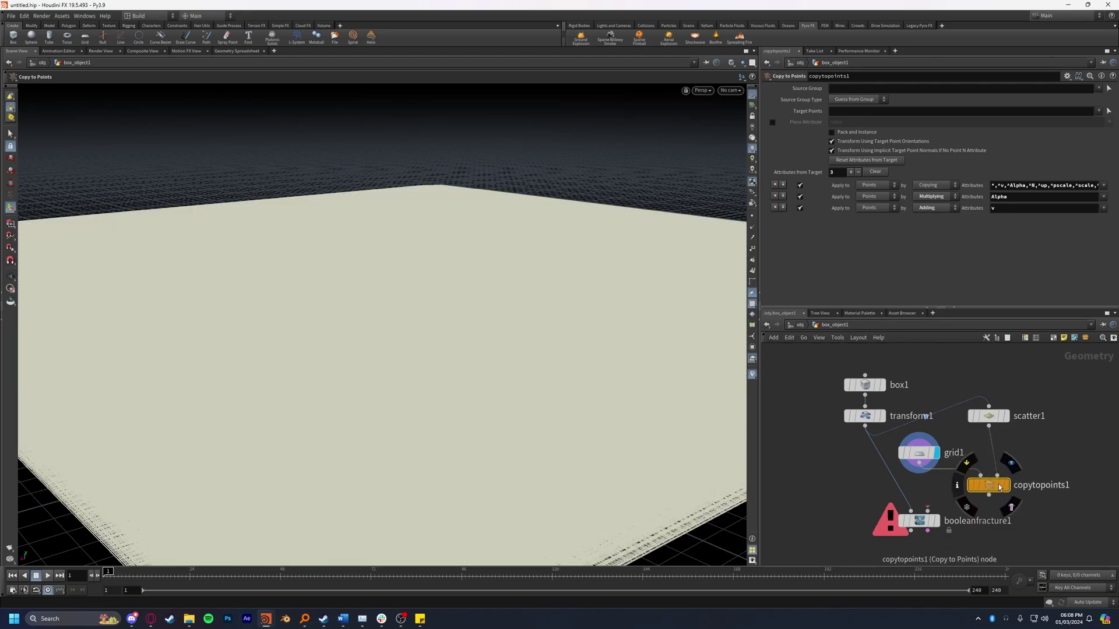
pyautogui.click(1008, 486)
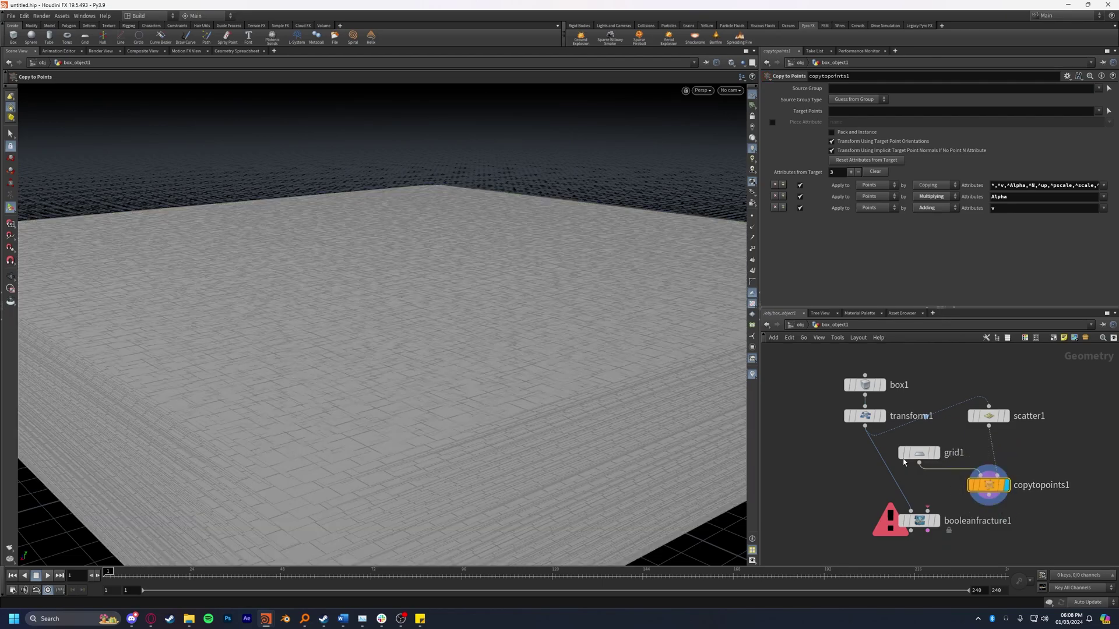
pyautogui.press('Escape')
pyautogui.moveTo(380, 367); pyautogui.dragTo(274, 373)
pyautogui.moveTo(425, 373); pyautogui.dragTo(716, 421)
pyautogui.moveTo(713, 466); pyautogui.dragTo(449, 412)
pyautogui.press('Return')
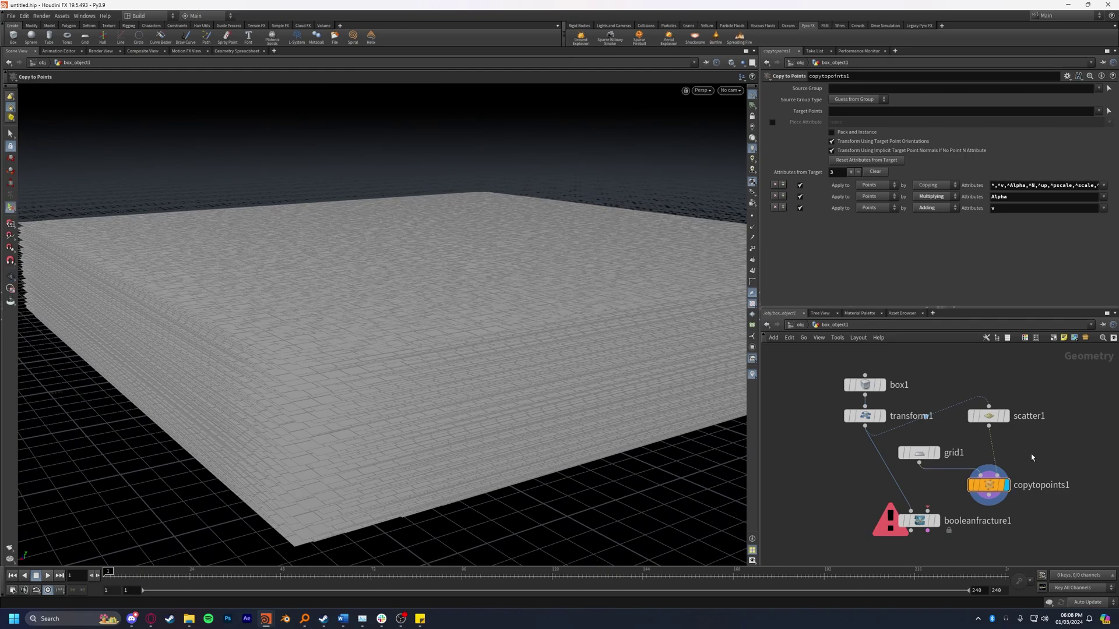
# Step: Insert Attribute Randomize between scatter1 and copytopoints1, randomizing N instead of Cd
pyautogui.press('Tab')
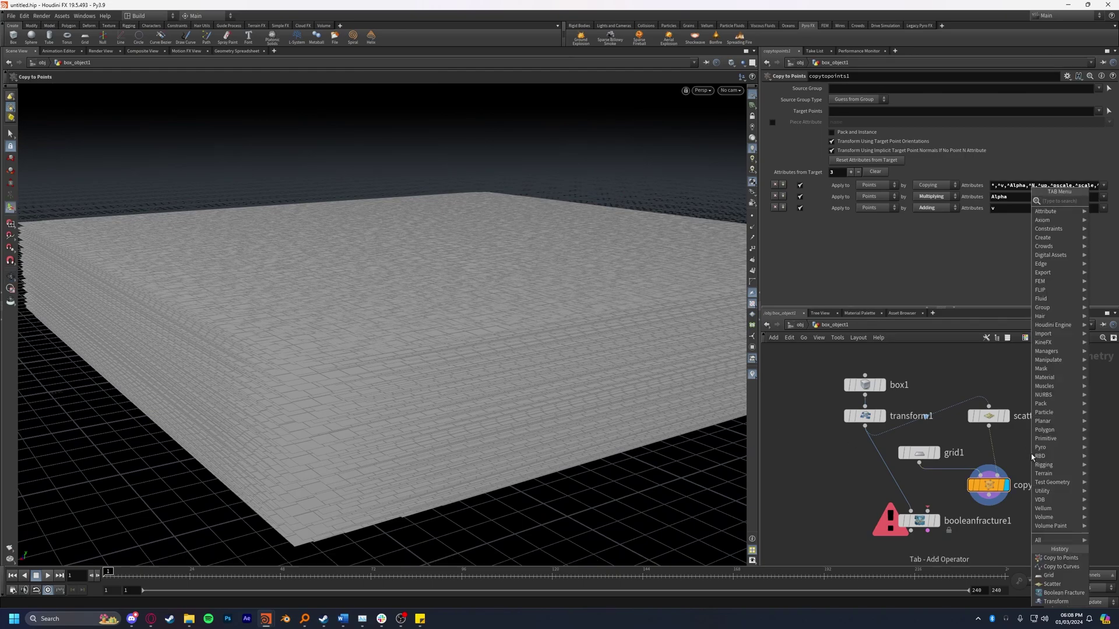
pyautogui.write('random')
pyautogui.press('Return')
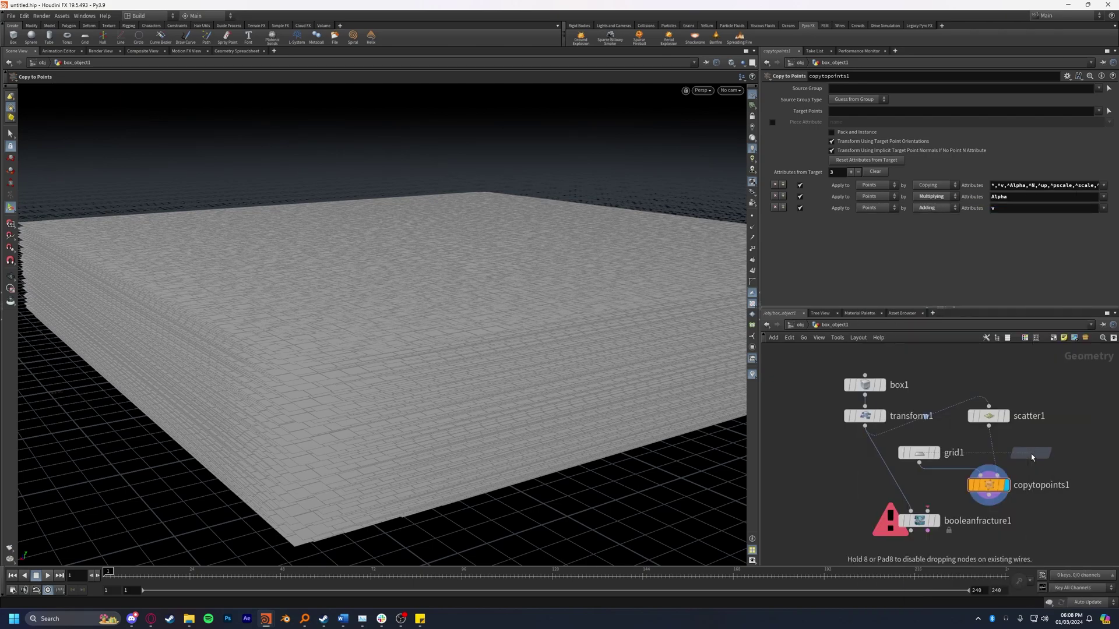
pyautogui.click(995, 456)
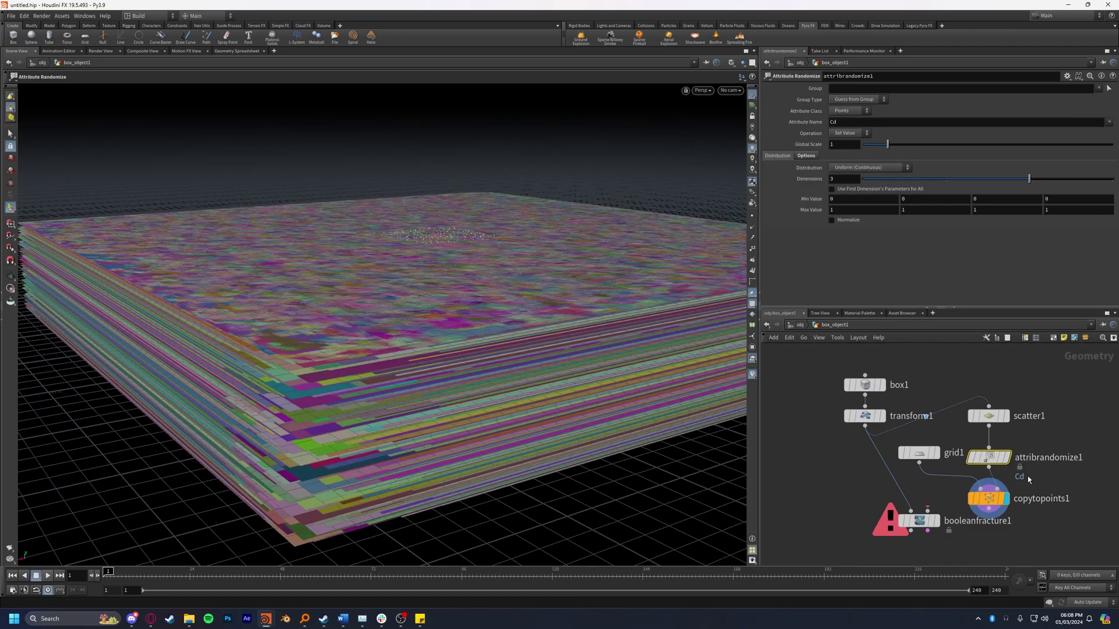
pyautogui.doubleClick(857, 121)
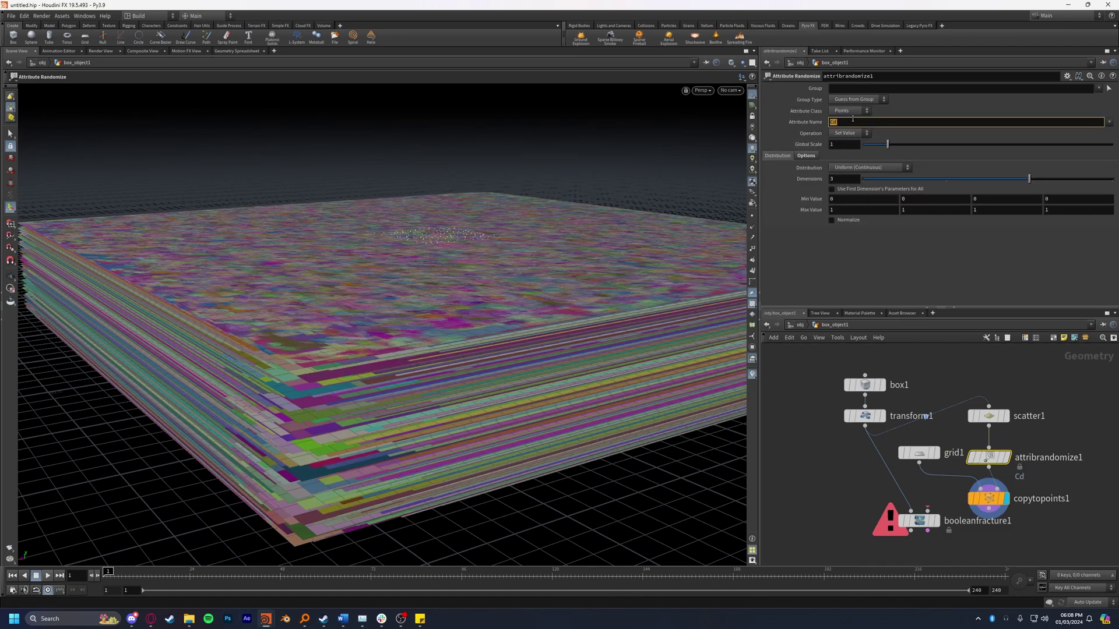
pyautogui.press('Return')
pyautogui.press('Escape')
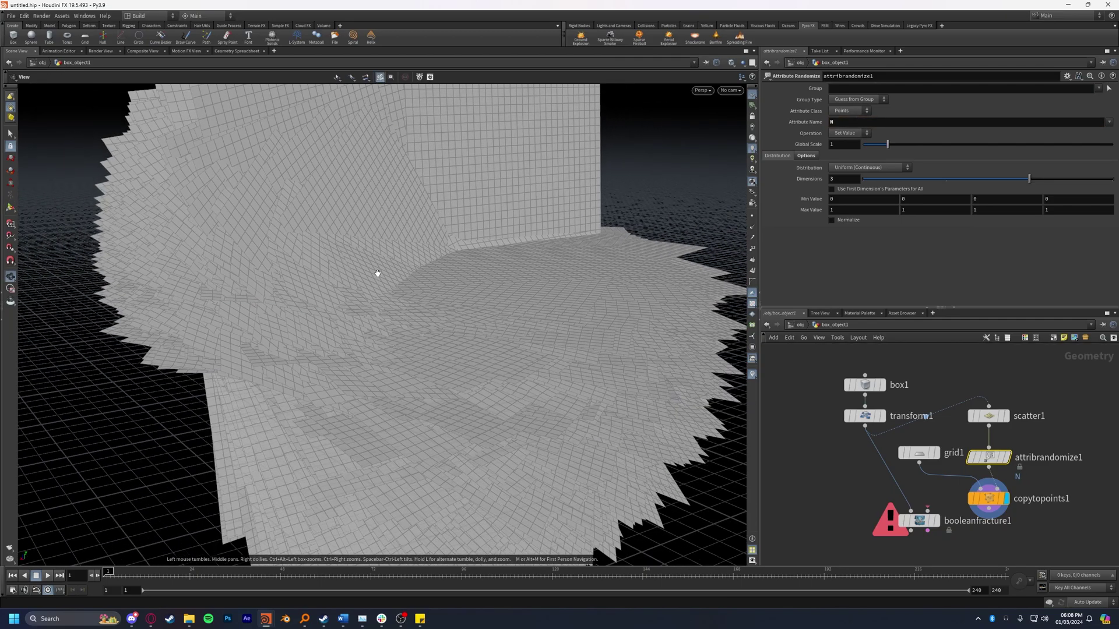
pyautogui.moveTo(452, 256); pyautogui.dragTo(466, 291)
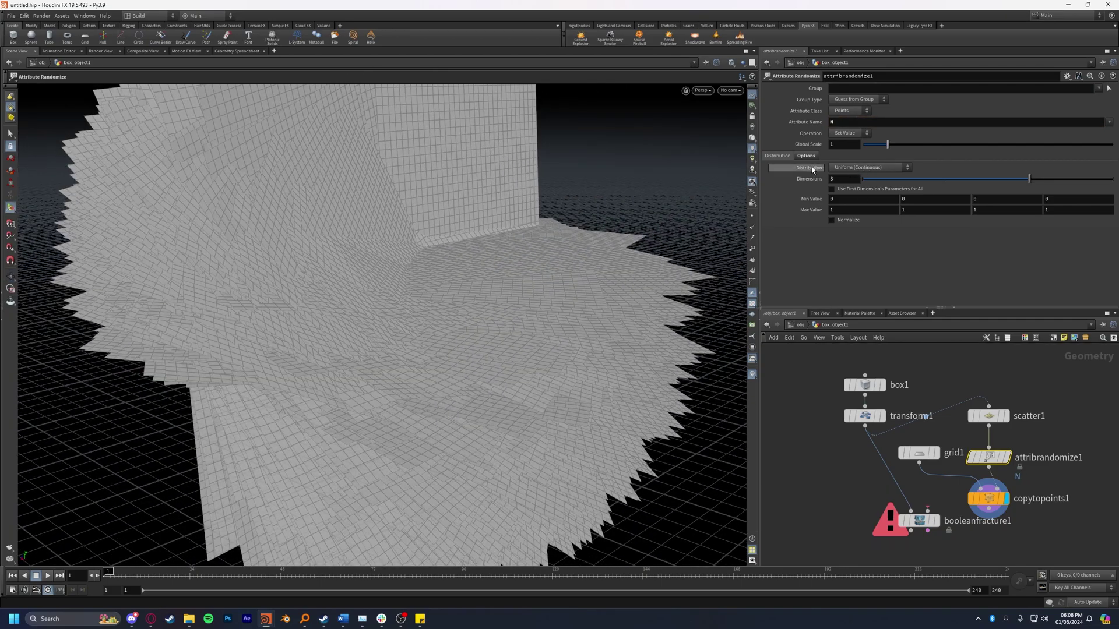
# Step: Set the randomize distribution to Inside Sphere and frame the shard sphere
pyautogui.click(872, 169)
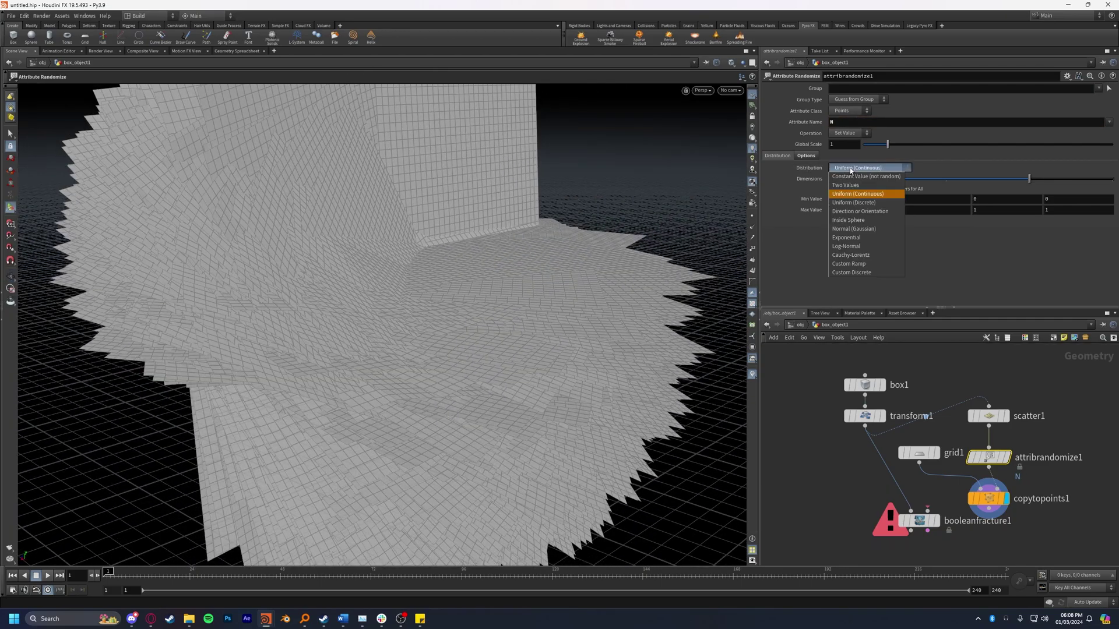
pyautogui.click(872, 221)
pyautogui.press('Escape')
pyautogui.moveTo(408, 268); pyautogui.dragTo(466, 313)
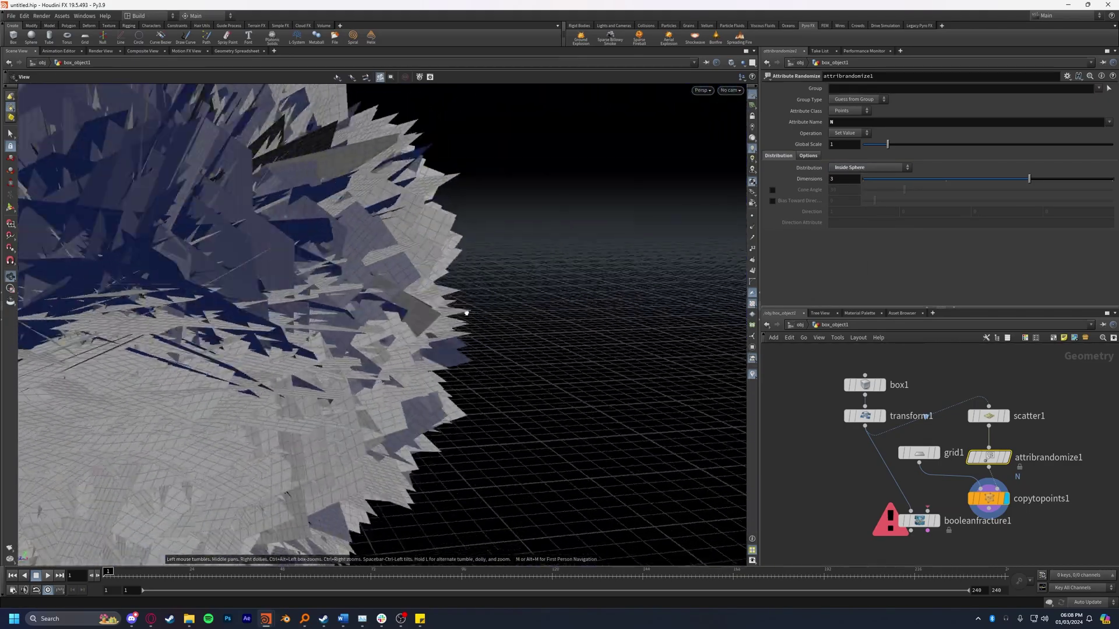
pyautogui.press('h')
pyautogui.scroll(3, 422, 255)
pyautogui.press('Return')
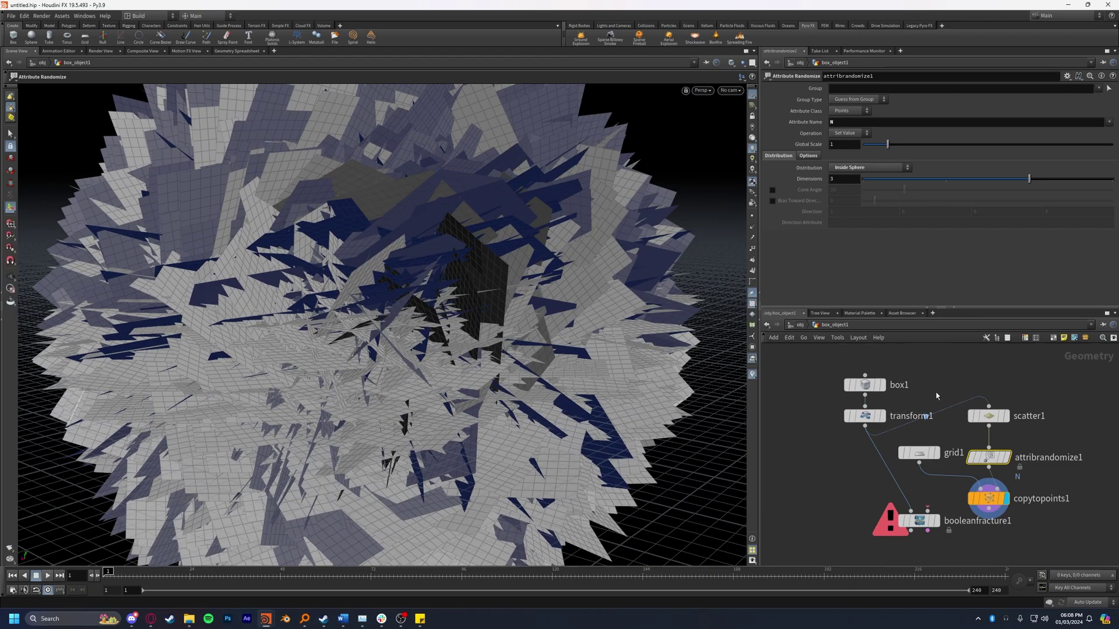
# Step: Set scatter1's Force Total Count to 25
pyautogui.click(988, 415)
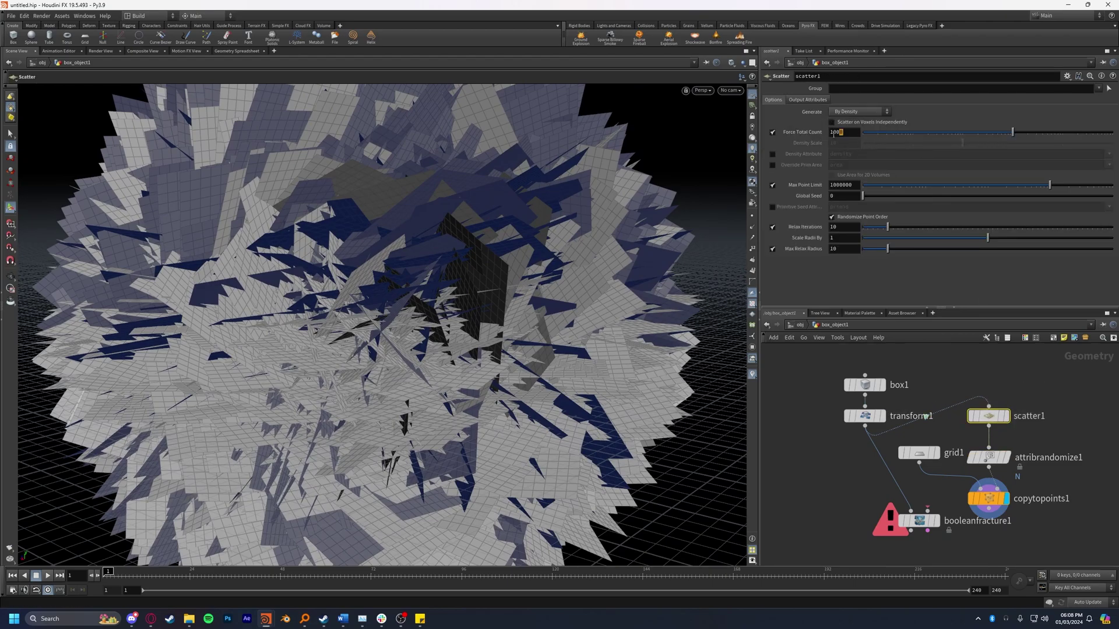
pyautogui.doubleClick(843, 131)
pyautogui.write('25')
pyautogui.press('Return')
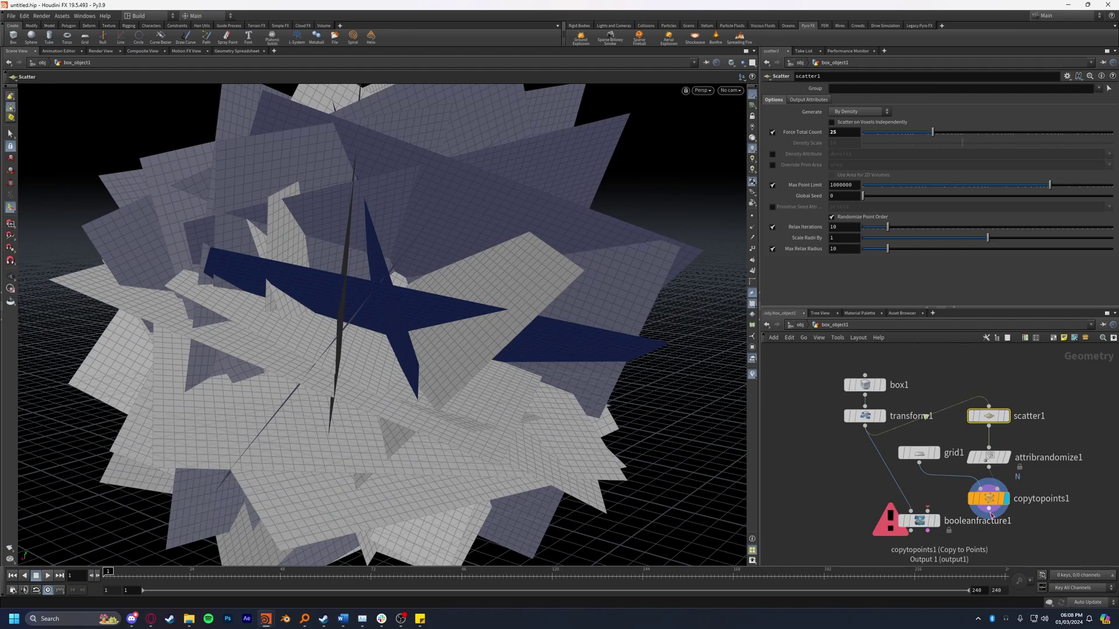
# Step: Display booleanfracture1 and tumble around the fractured cube
pyautogui.moveTo(921, 515); pyautogui.dragTo(960, 458, button='middle')
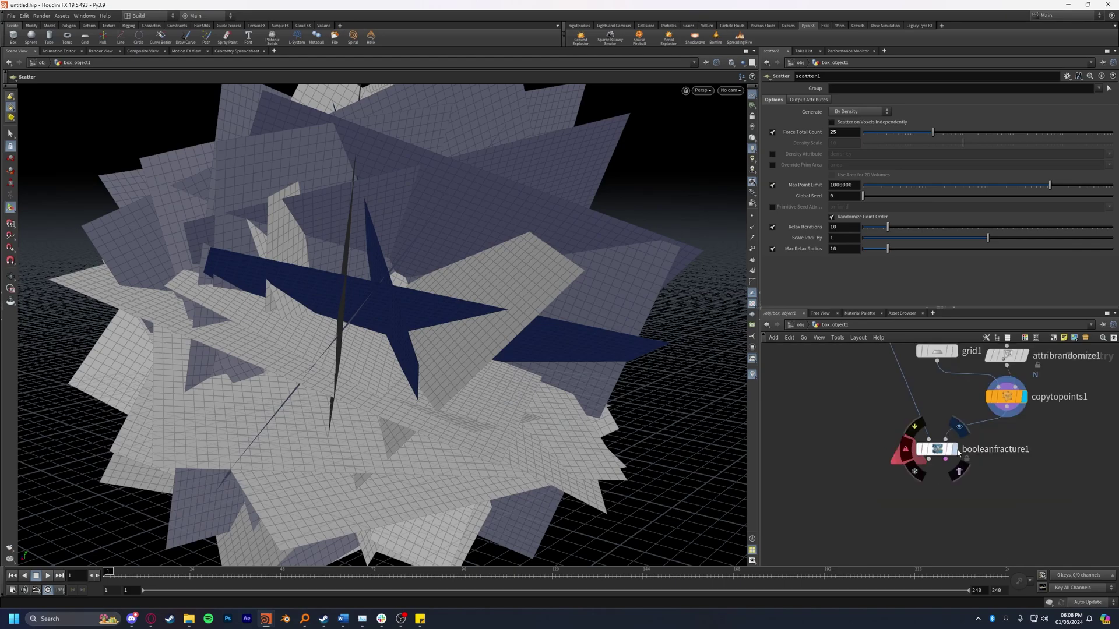
pyautogui.click(955, 450)
pyautogui.press('Escape')
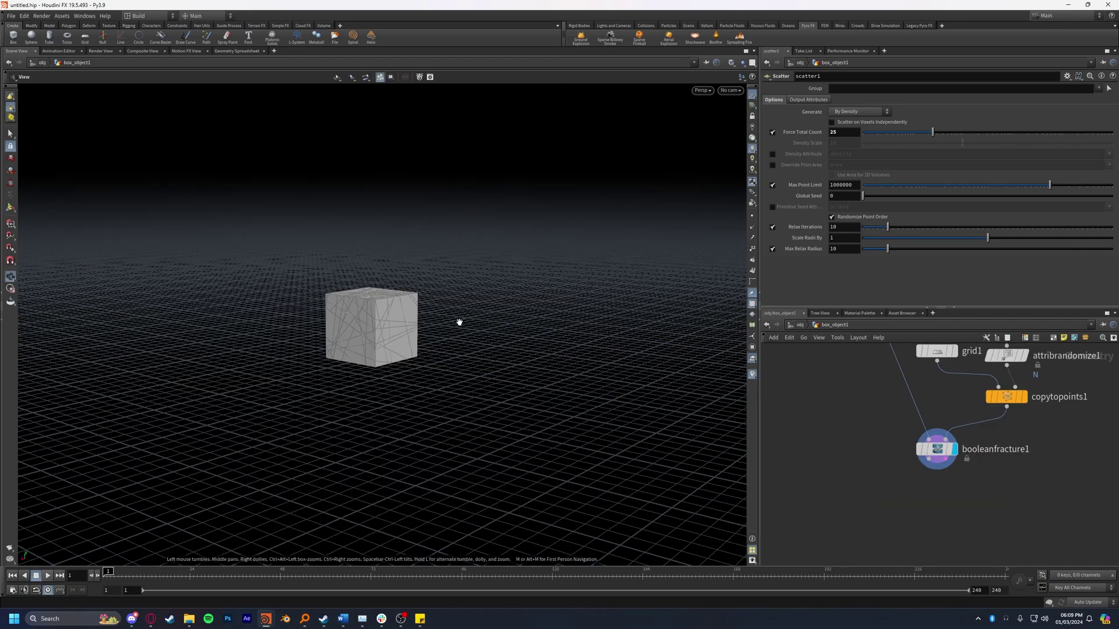
pyautogui.scroll(8, 460, 320)
pyautogui.moveTo(425, 363); pyautogui.dragTo(384, 349)
# Step: Insert a mountain Attribute Noise node between grid1 and copytopoints1 and view the noisy grid
pyautogui.press('Return')
pyautogui.moveTo(854, 419); pyautogui.dragTo(831, 465, button='middle')
pyautogui.press('Tab')
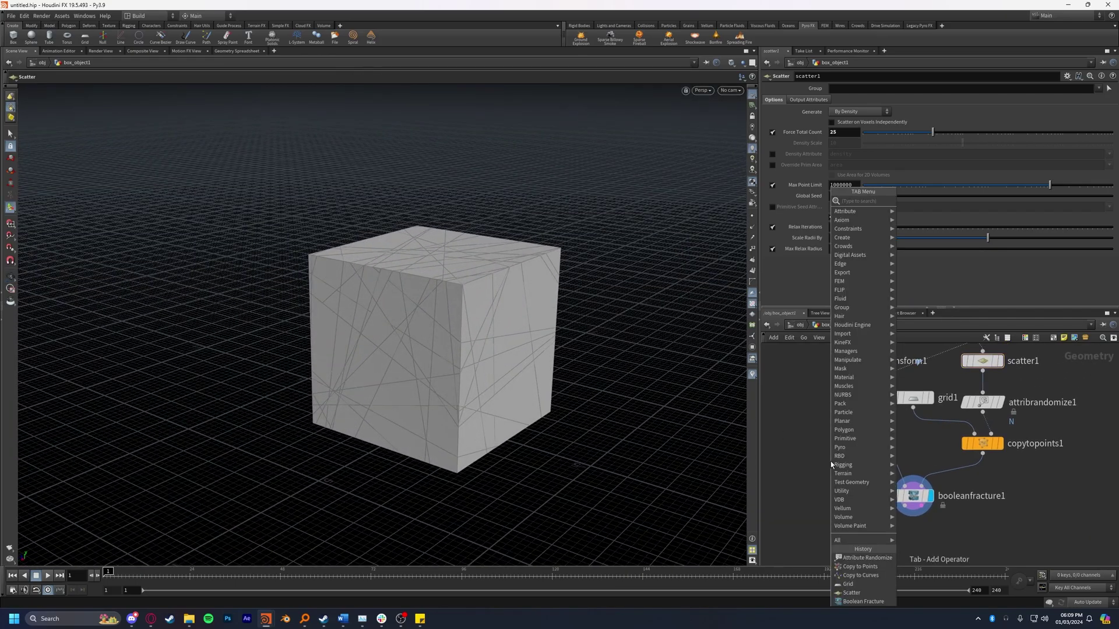
pyautogui.write('mountain')
pyautogui.press('Return')
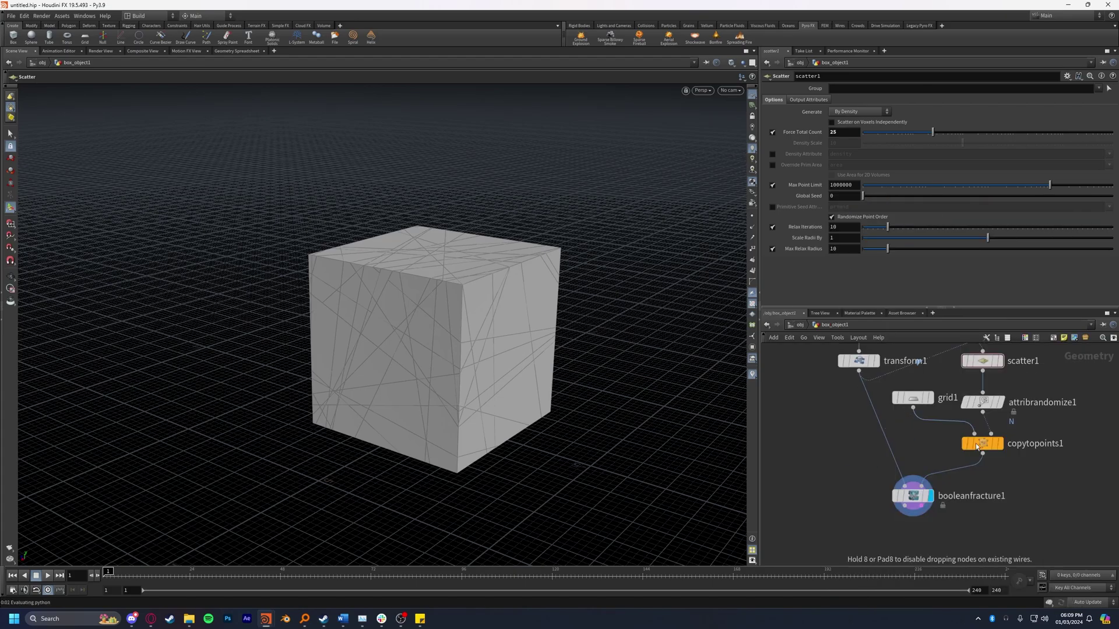
pyautogui.click(934, 441)
pyautogui.press('Escape')
pyautogui.moveTo(419, 338); pyautogui.dragTo(674, 439)
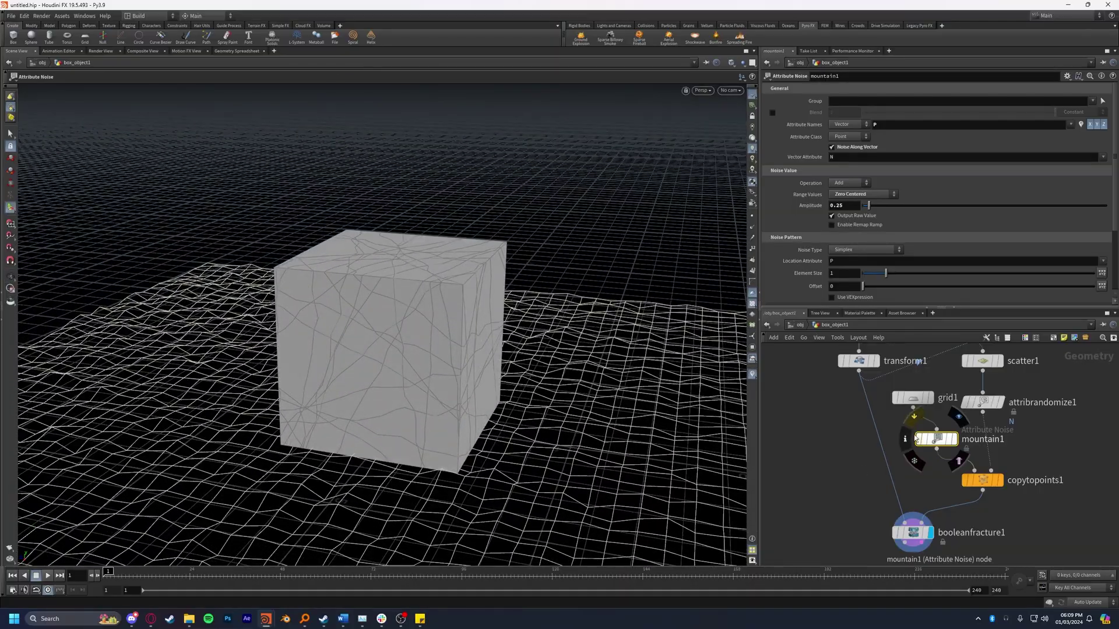
pyautogui.click(953, 441)
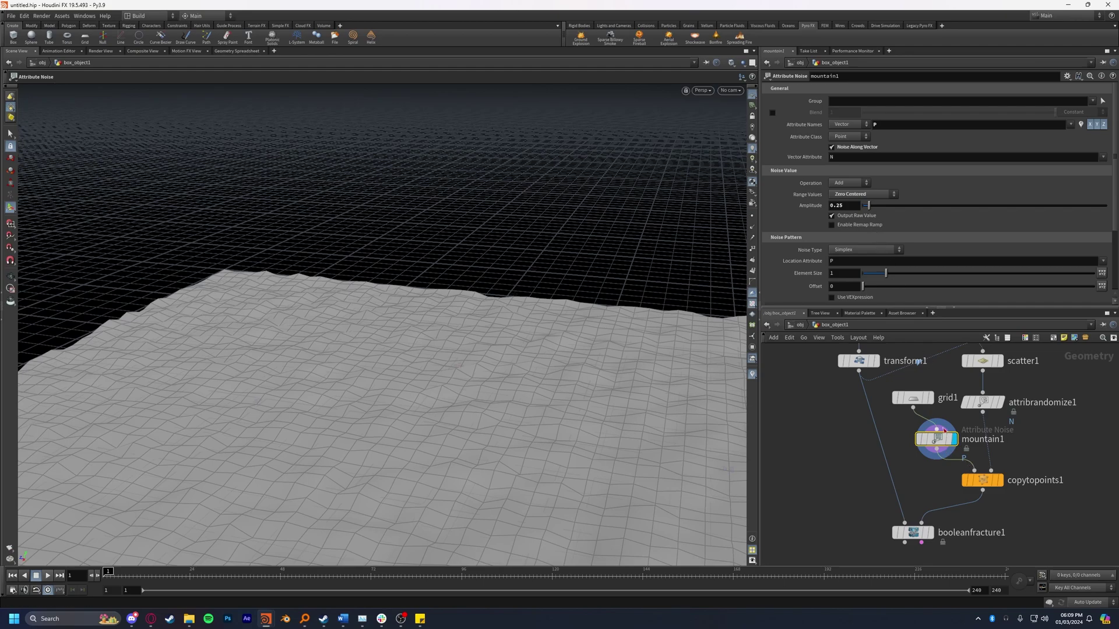
pyautogui.moveTo(936, 439); pyautogui.dragTo(927, 437)
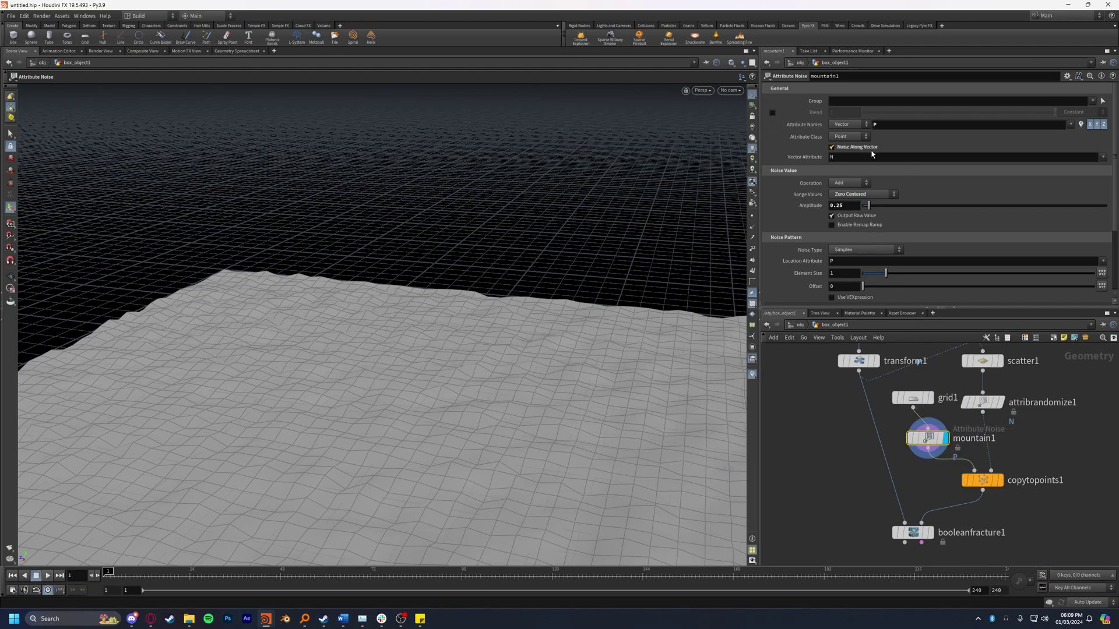
# Step: Try a higher noise amplitude, then undo it back to 0.25
pyautogui.moveTo(868, 206); pyautogui.dragTo(875, 207)
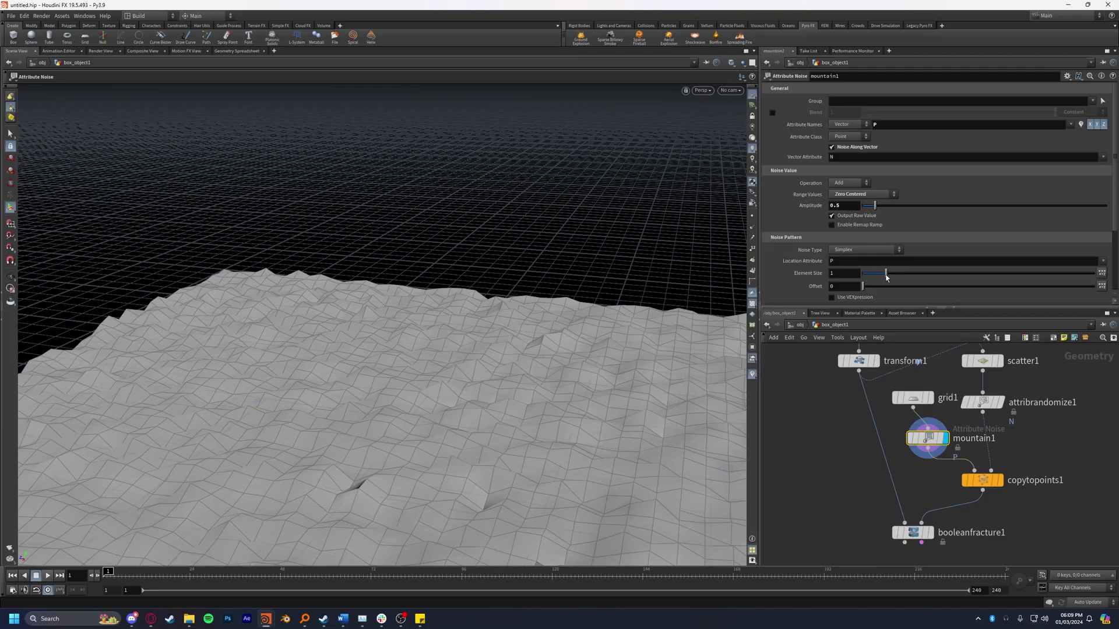
pyautogui.moveTo(933, 534)
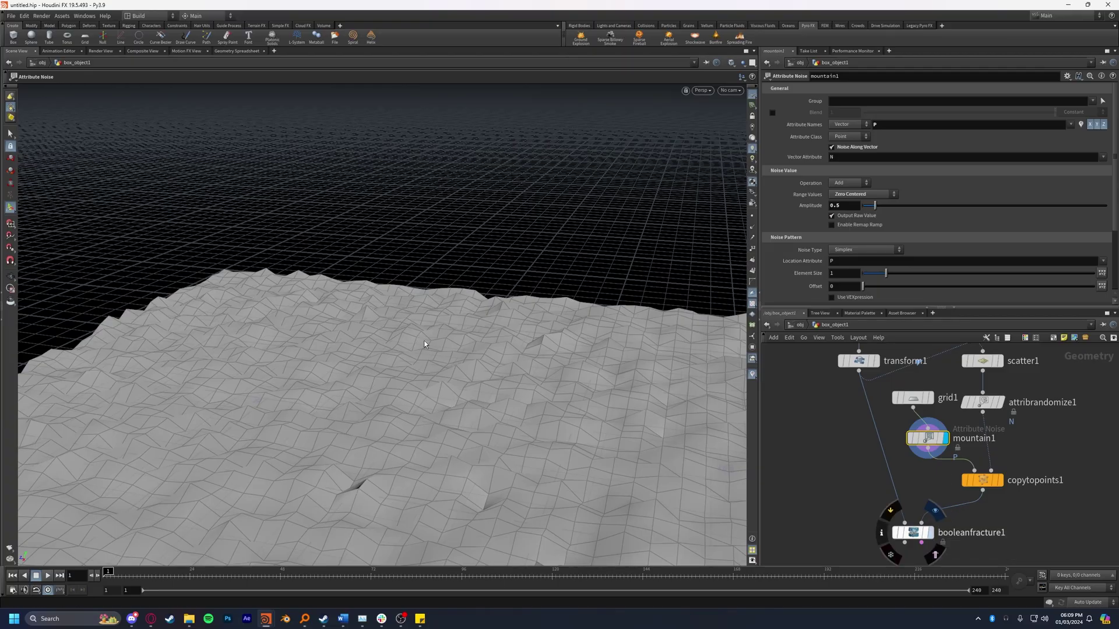
pyautogui.press('Escape')
pyautogui.moveTo(443, 343); pyautogui.dragTo(349, 326)
pyautogui.press('Return')
pyautogui.hotkey('ctrl', 'z')
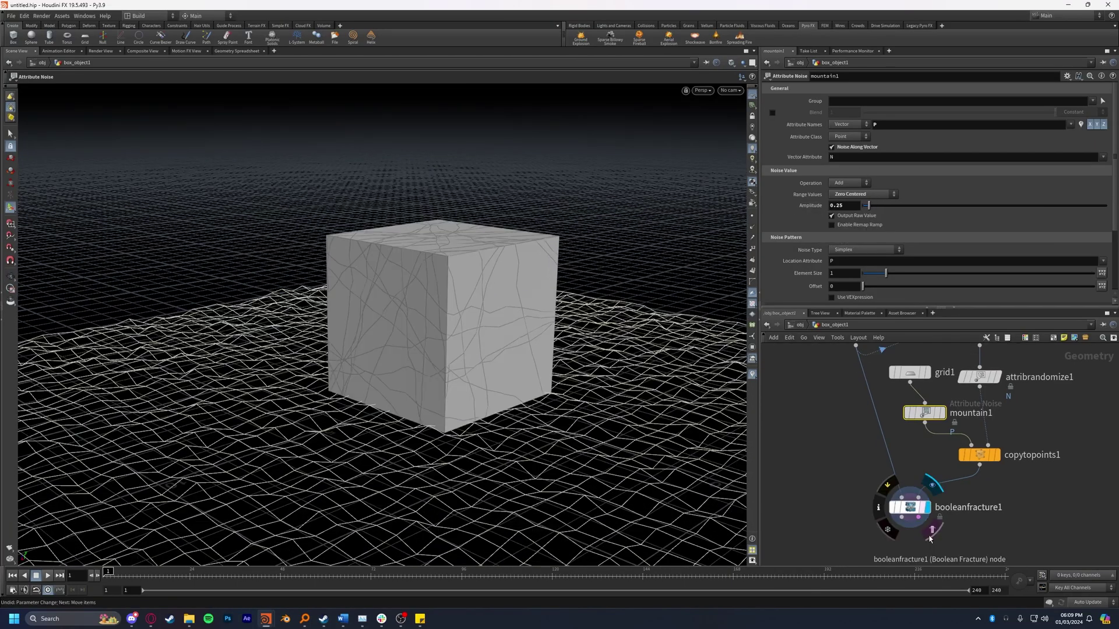
# Step: Display the fractured cube, then return to /obj to view box_object1
pyautogui.click(931, 530)
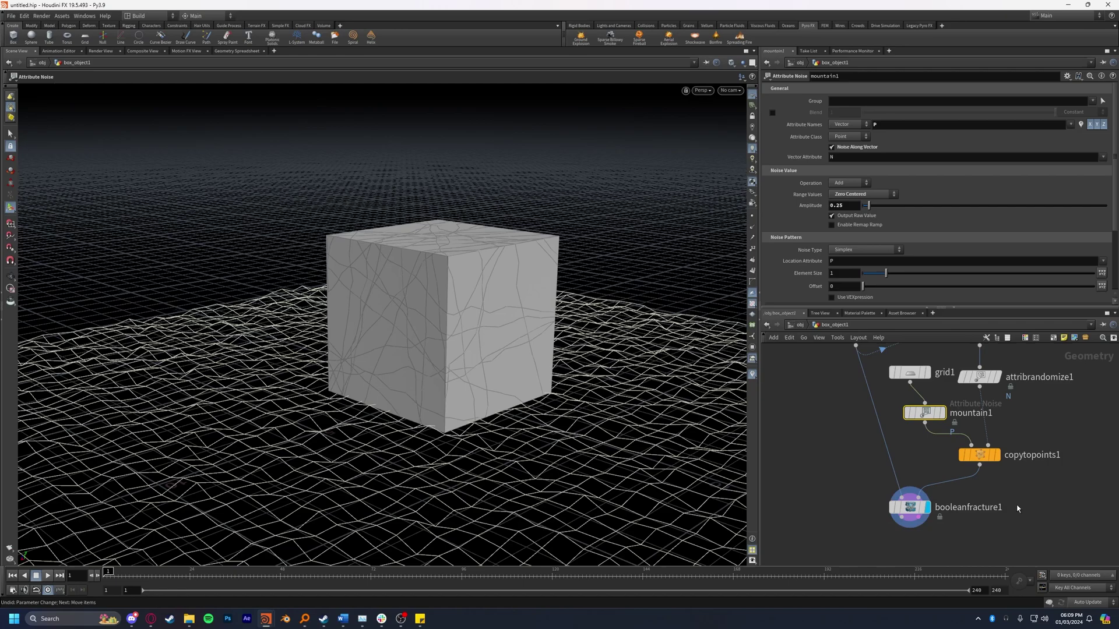
pyautogui.click(802, 325)
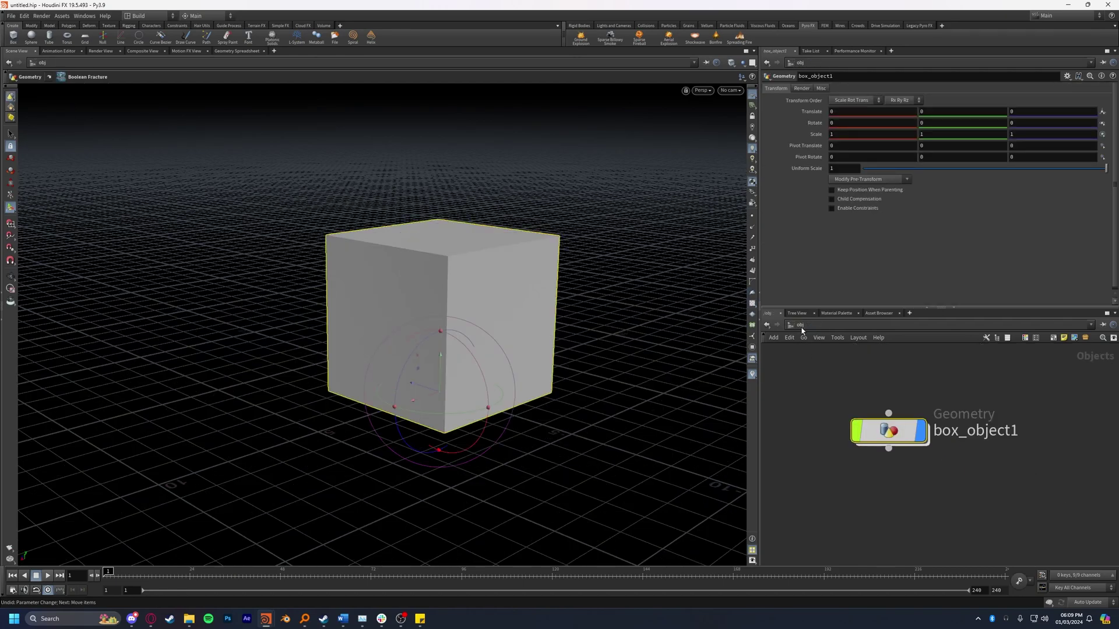
pyautogui.keyDown('alt'); pyautogui.moveTo(699, 291); pyautogui.dragTo(372, 5); pyautogui.keyUp('alt')
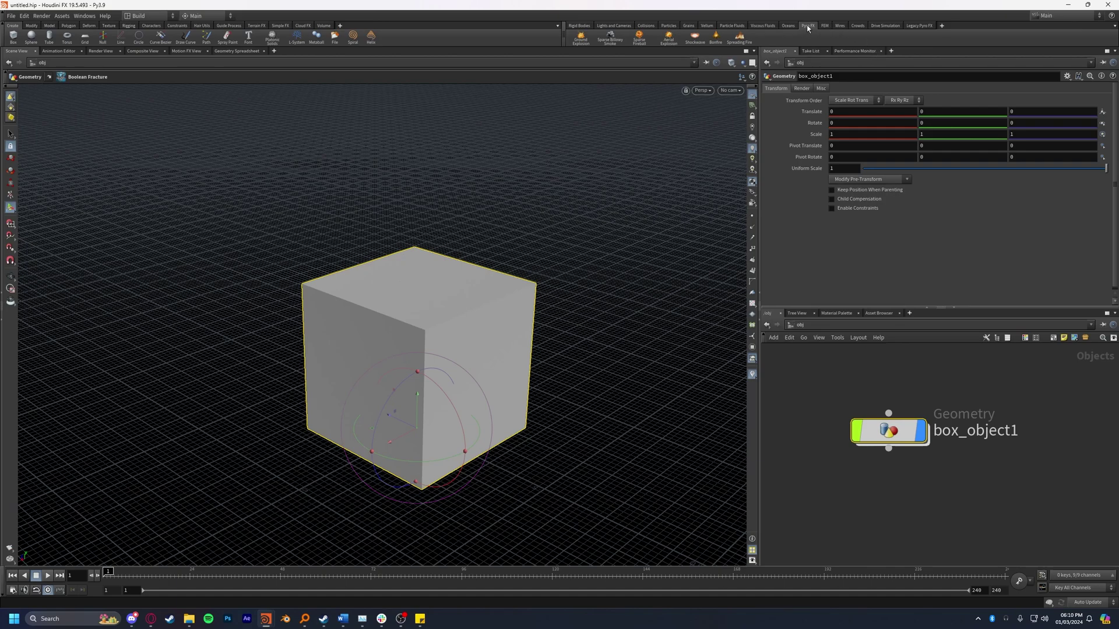
# Step: Create a sparse pyro fireball and tidy the object-level node layout
pyautogui.click(643, 46)
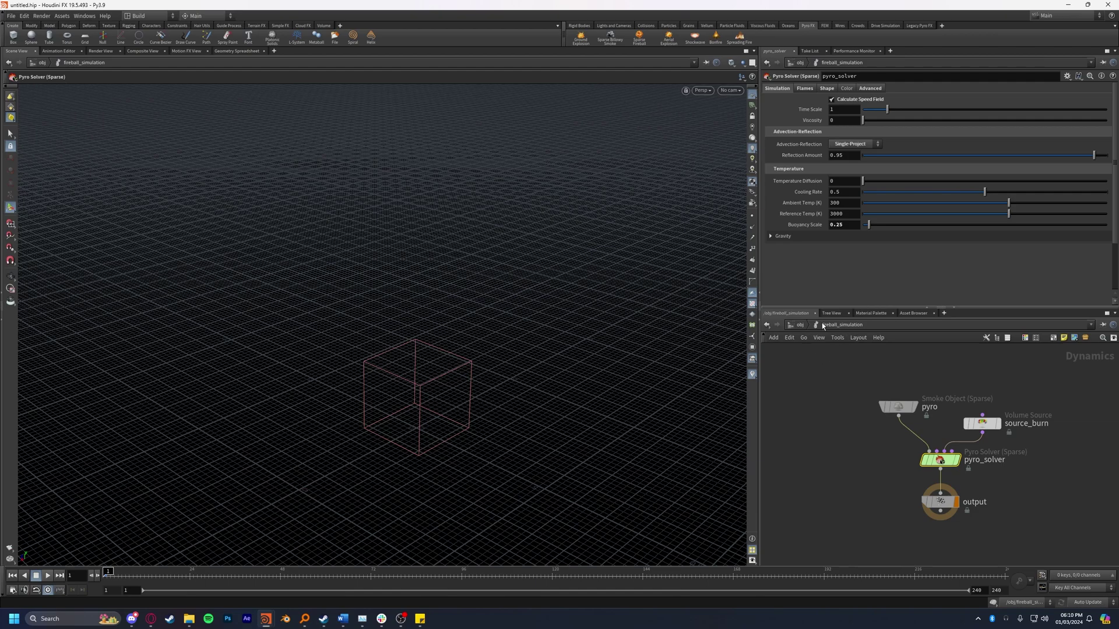
pyautogui.click(799, 325)
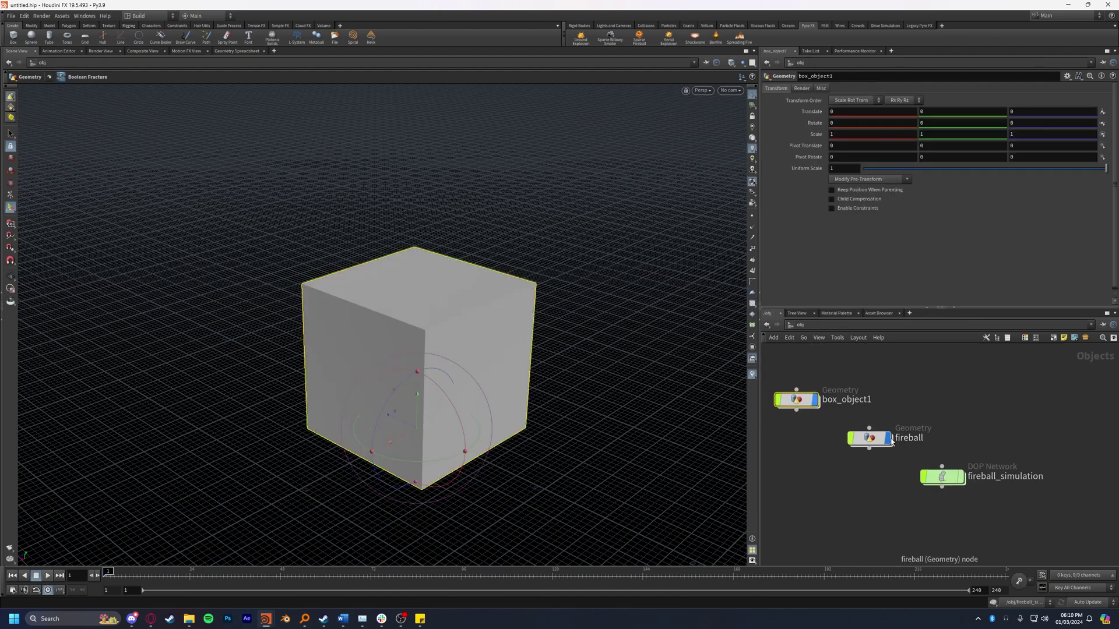
pyautogui.moveTo(925, 438); pyautogui.dragTo(987, 401)
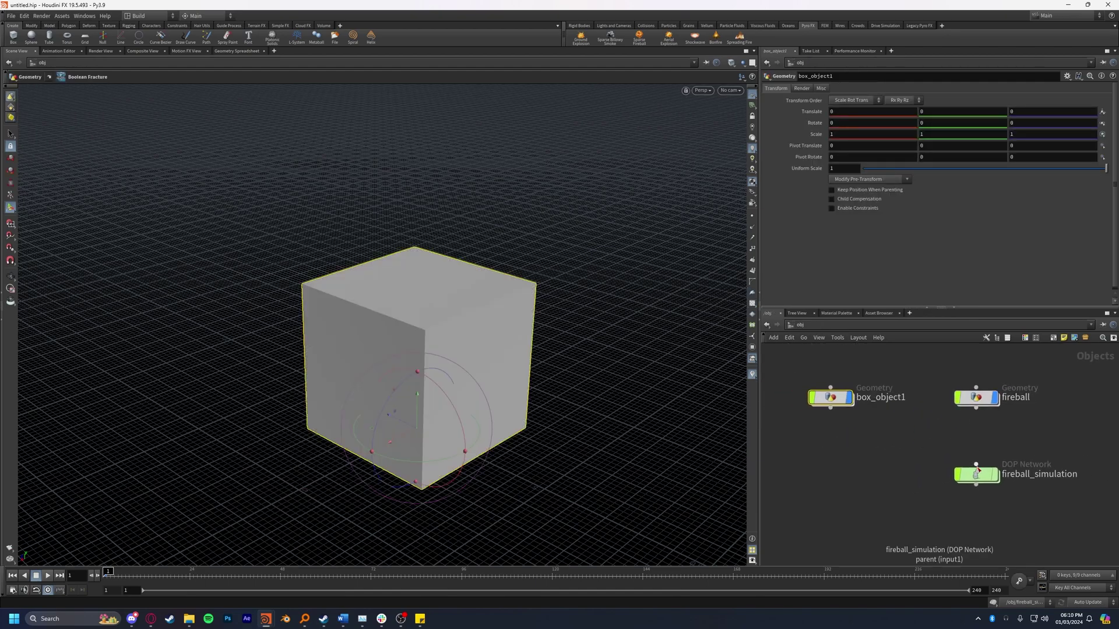
pyautogui.press('l')
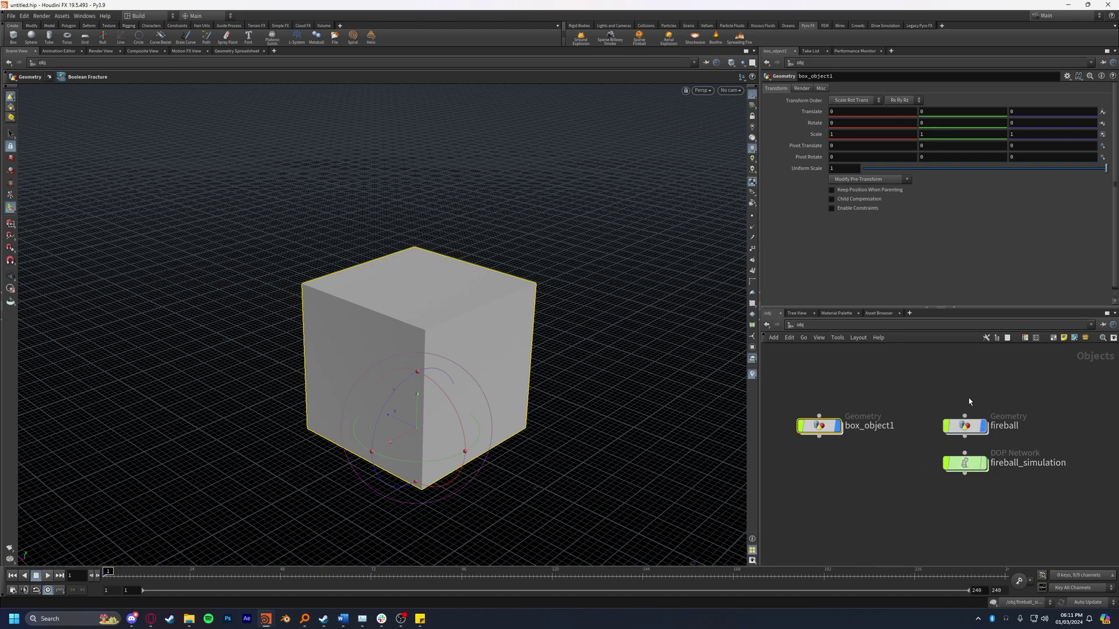
pyautogui.click(981, 428)
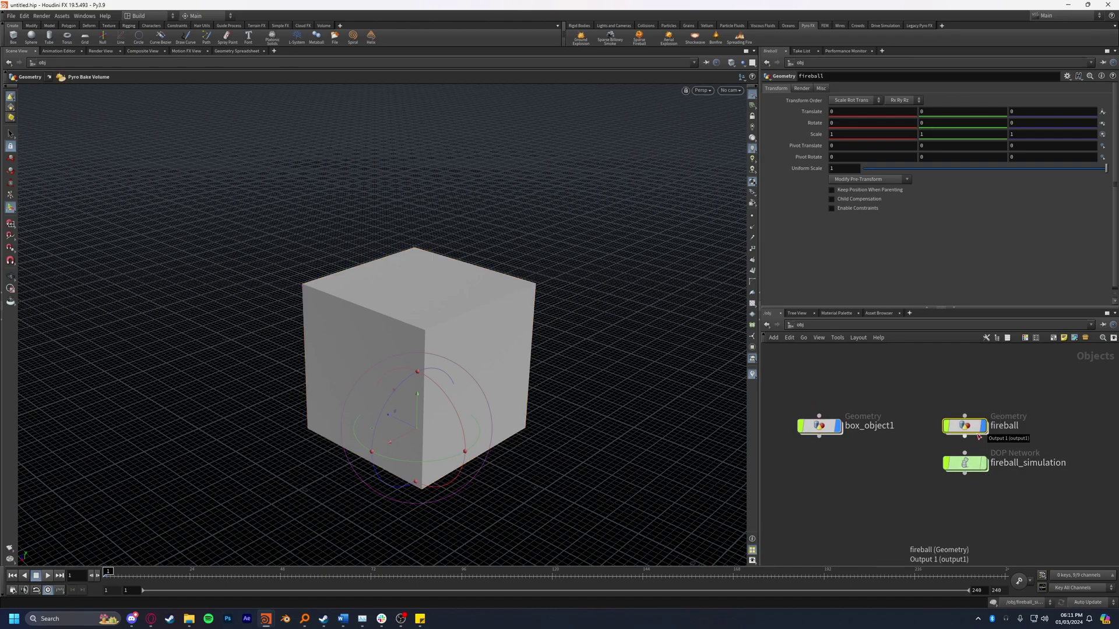
# Step: Play the fireball simulation from inside fireball_simulation
pyautogui.moveTo(971, 466)
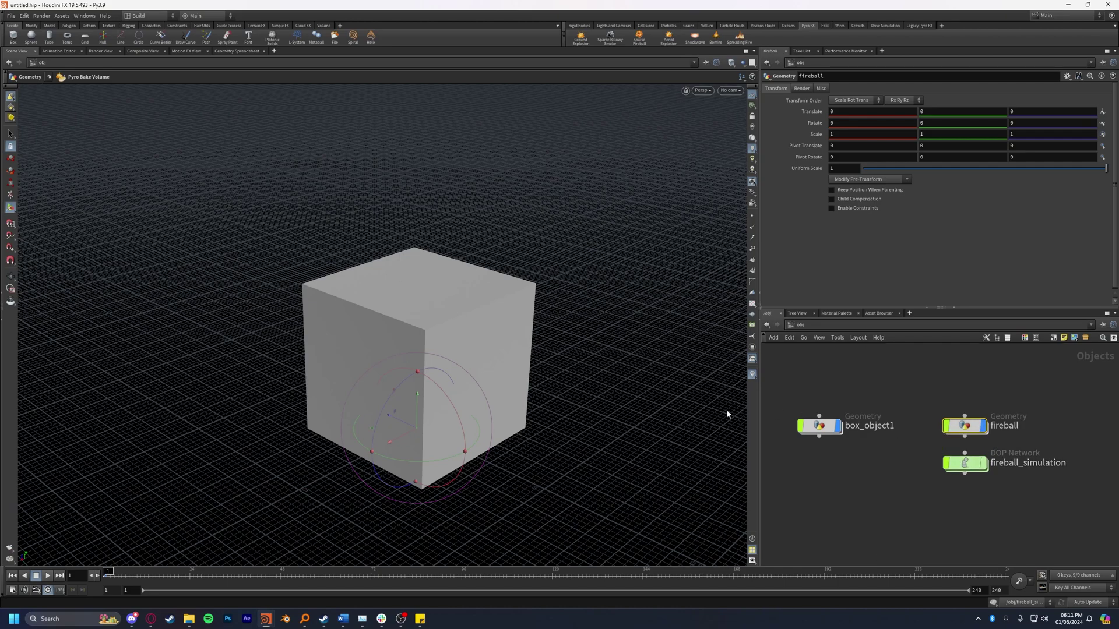
pyautogui.doubleClick(968, 462)
pyautogui.moveTo(883, 403); pyautogui.dragTo(865, 412)
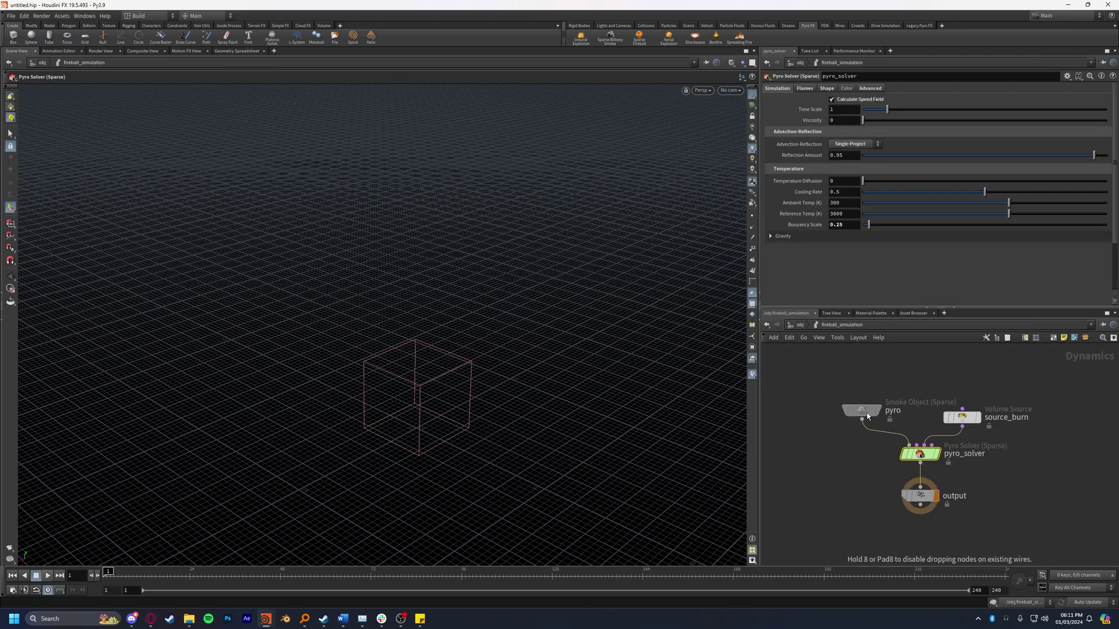
pyautogui.moveTo(796, 370); pyautogui.dragTo(1030, 513)
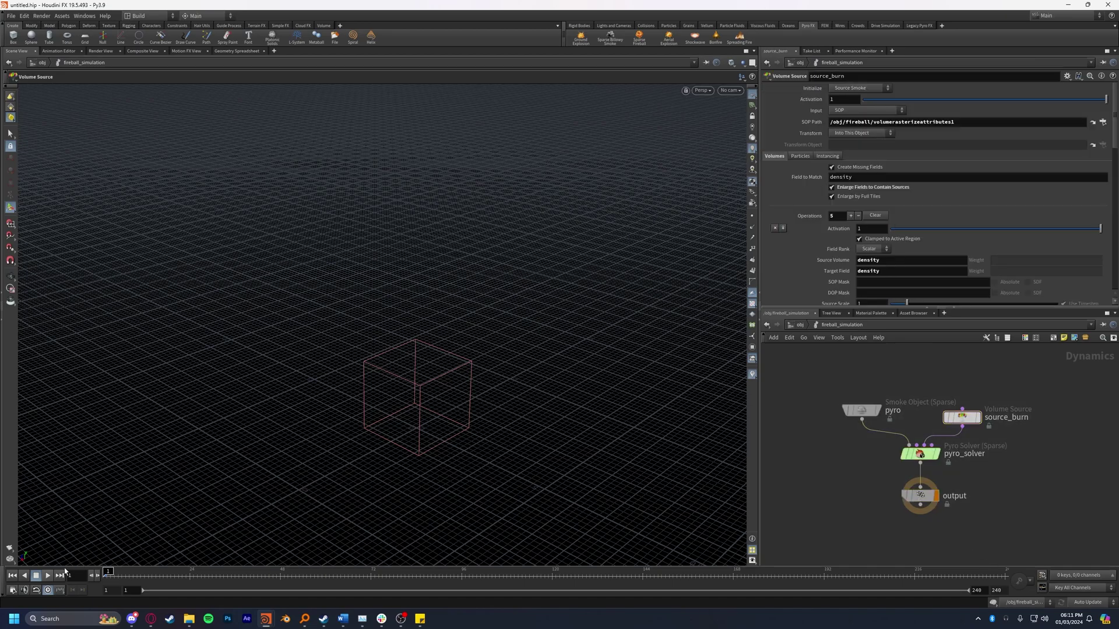
pyautogui.click(47, 576)
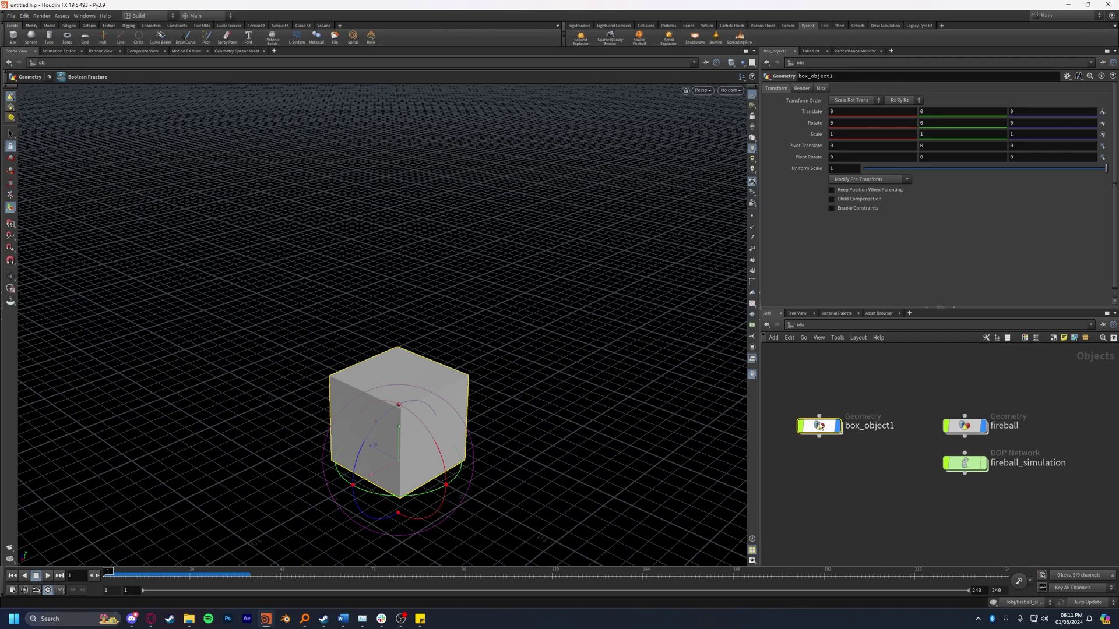
# Step: Glue the cube with RBD Glued Objects and tidy the resulting simulation nodes
pyautogui.doubleClick(820, 428)
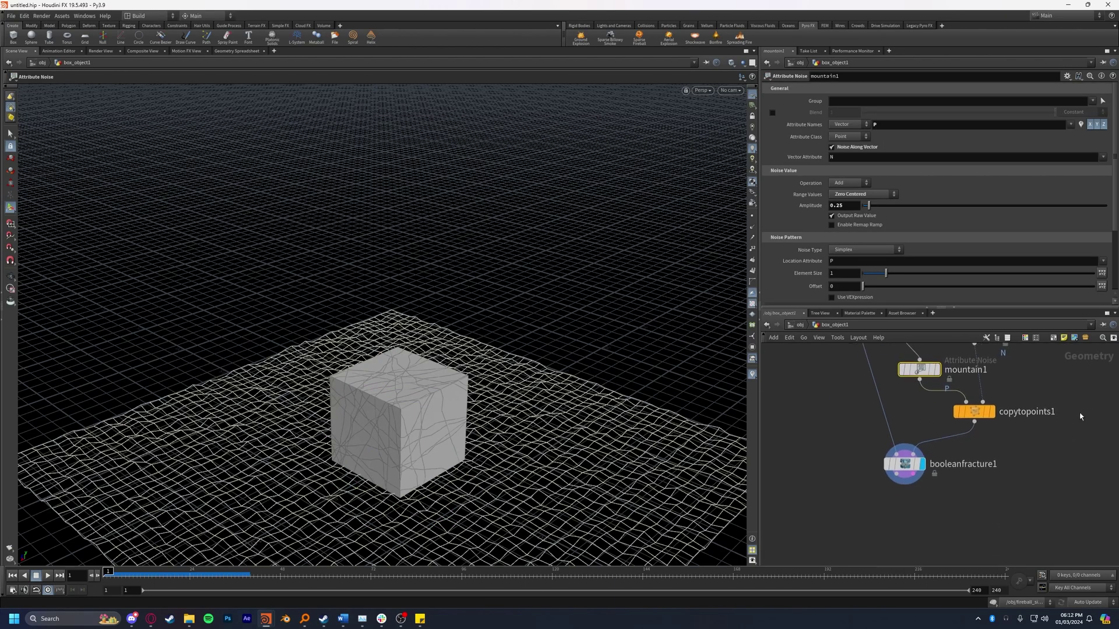
pyautogui.click(800, 427)
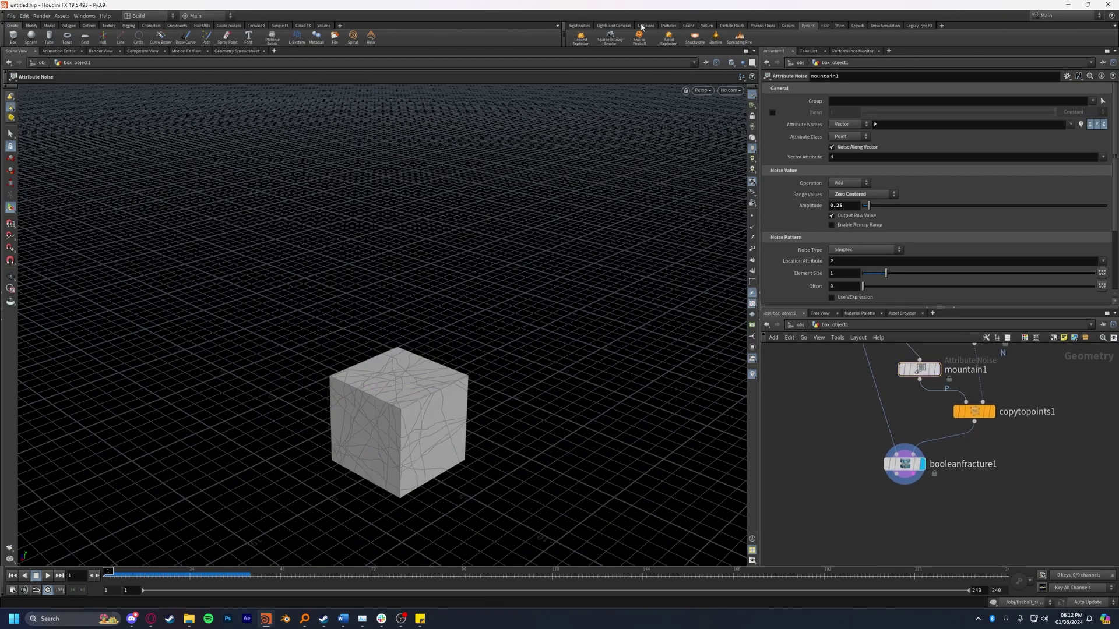
pyautogui.click(579, 26)
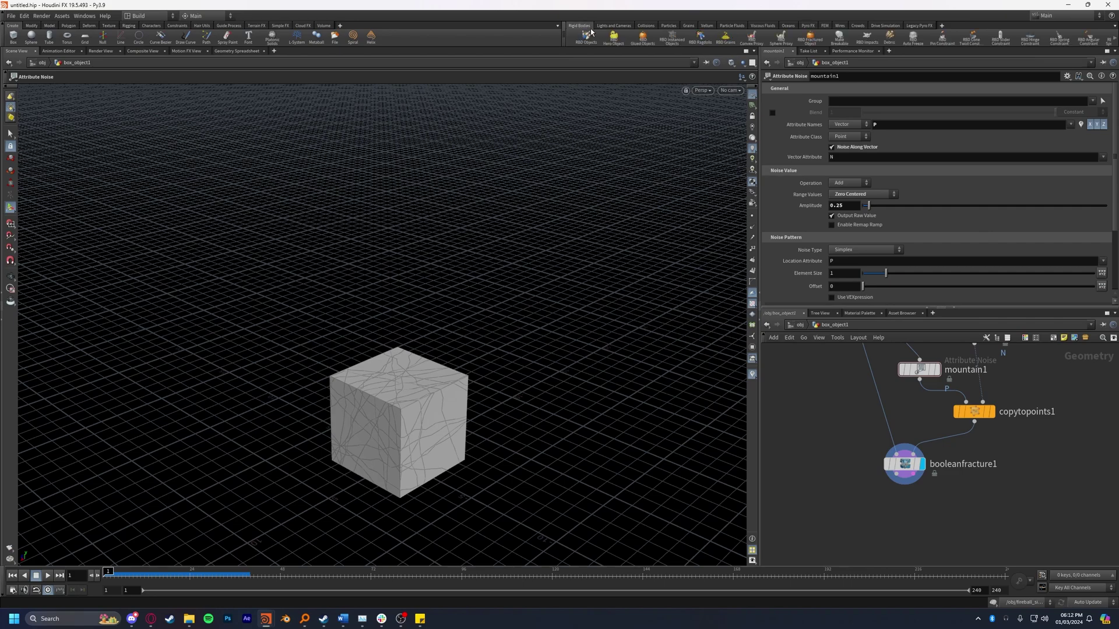
pyautogui.click(644, 41)
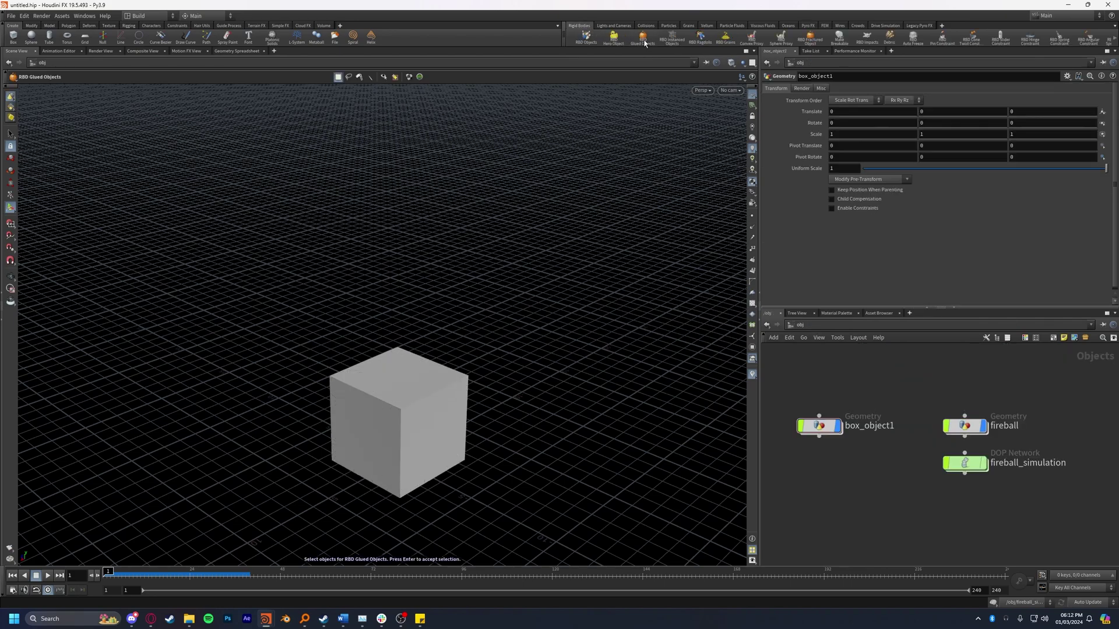
pyautogui.click(447, 395)
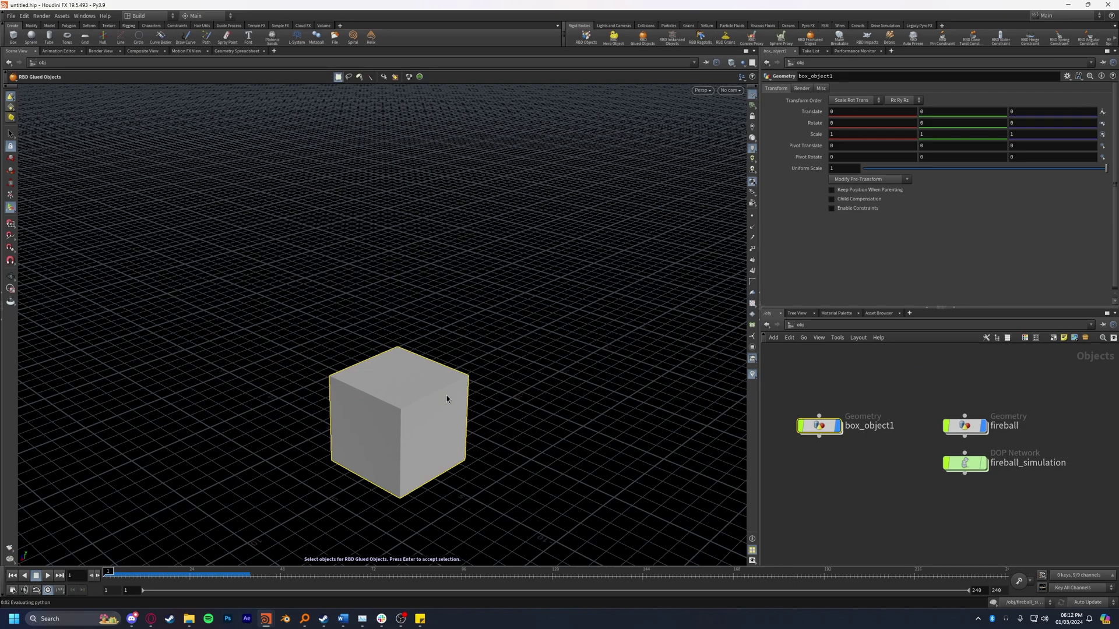
pyautogui.press('Return')
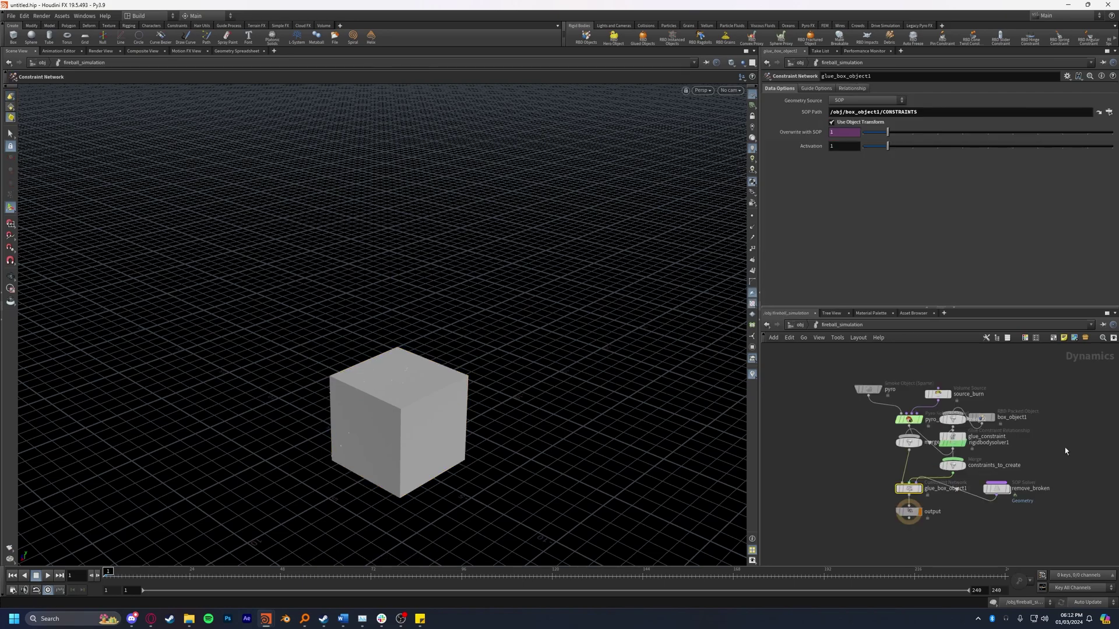
pyautogui.moveTo(1029, 408); pyautogui.dragTo(890, 504)
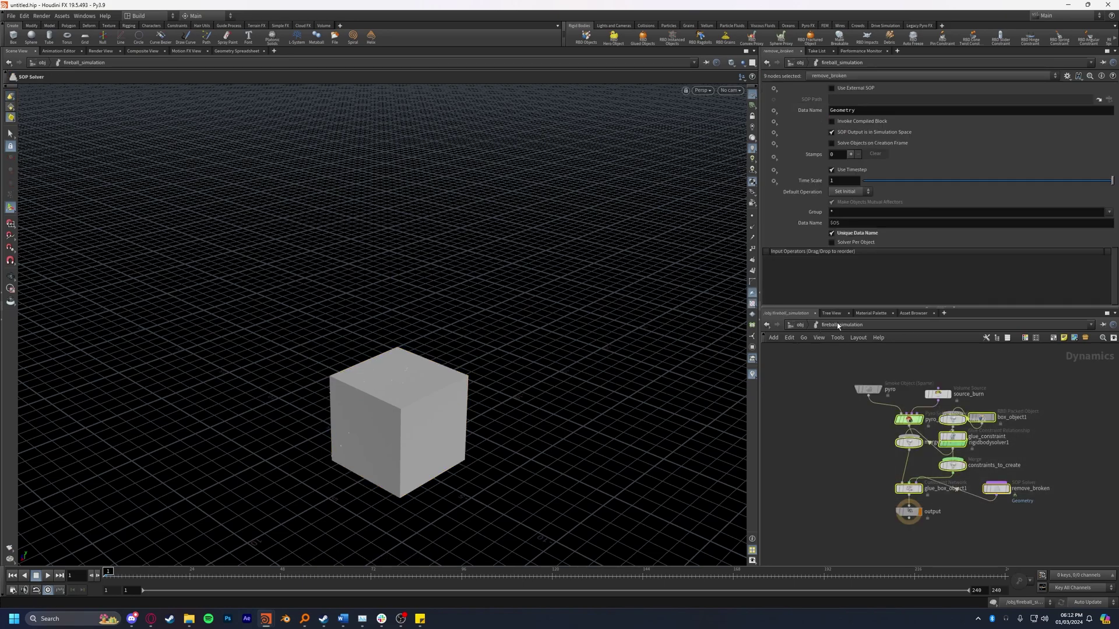
pyautogui.click(1073, 433)
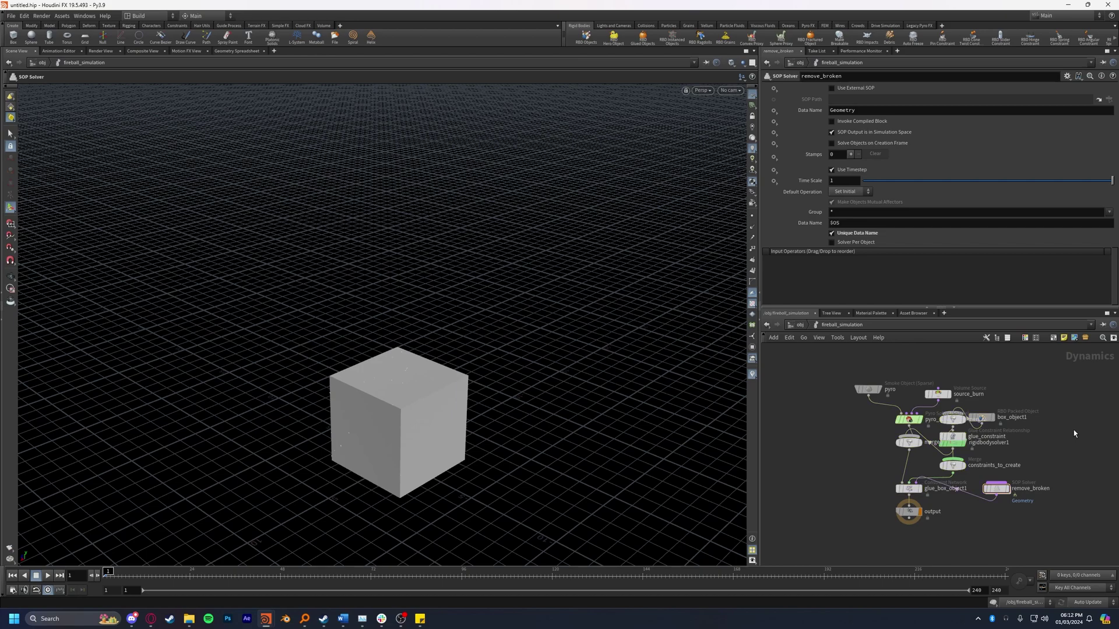
pyautogui.press('l')
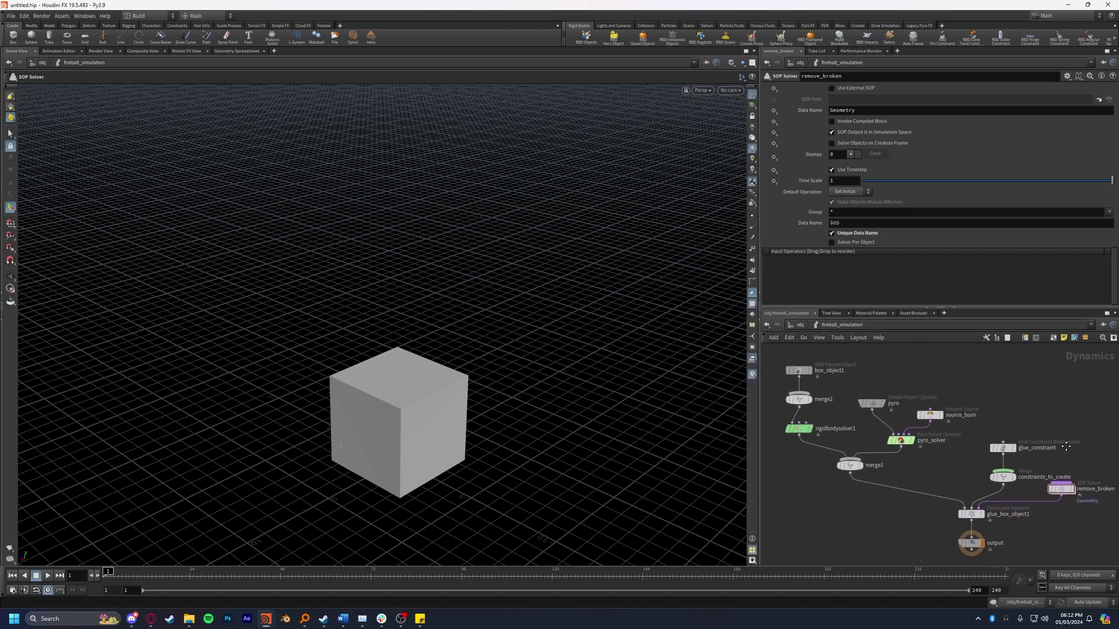
# Step: Rename the DOP network to 'simulations'
pyautogui.press('u')
pyautogui.doubleClick(1033, 462)
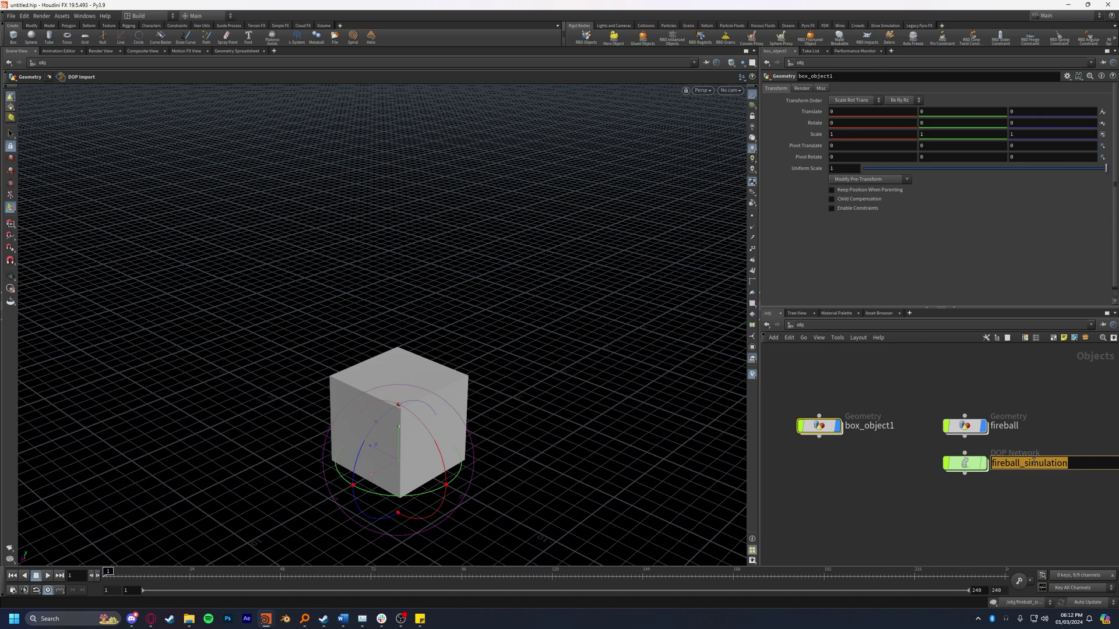
pyautogui.write('simulations')
pyautogui.press('Return')
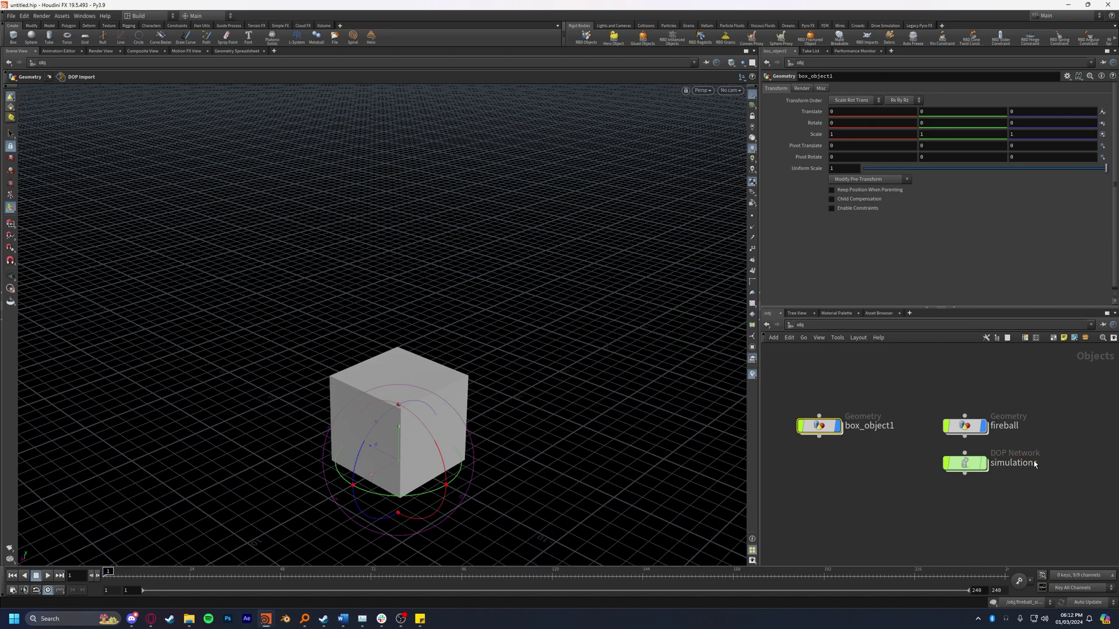
# Step: Inside simulations, arrange the rigid body nodes and inspect merge1's settings
pyautogui.moveTo(967, 468)
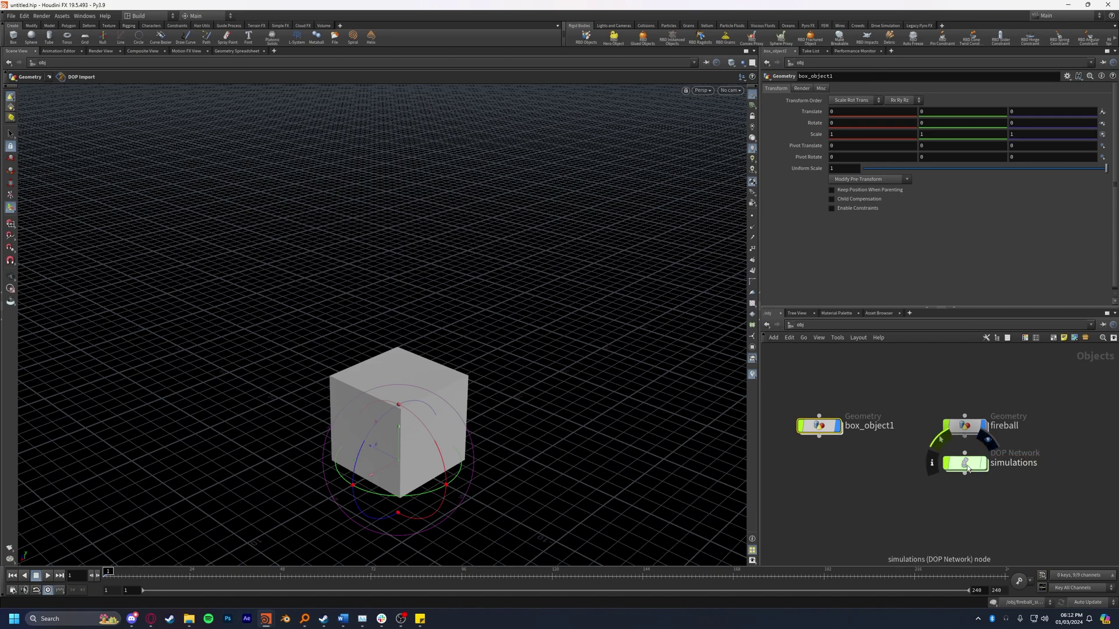
pyautogui.doubleClick(966, 465)
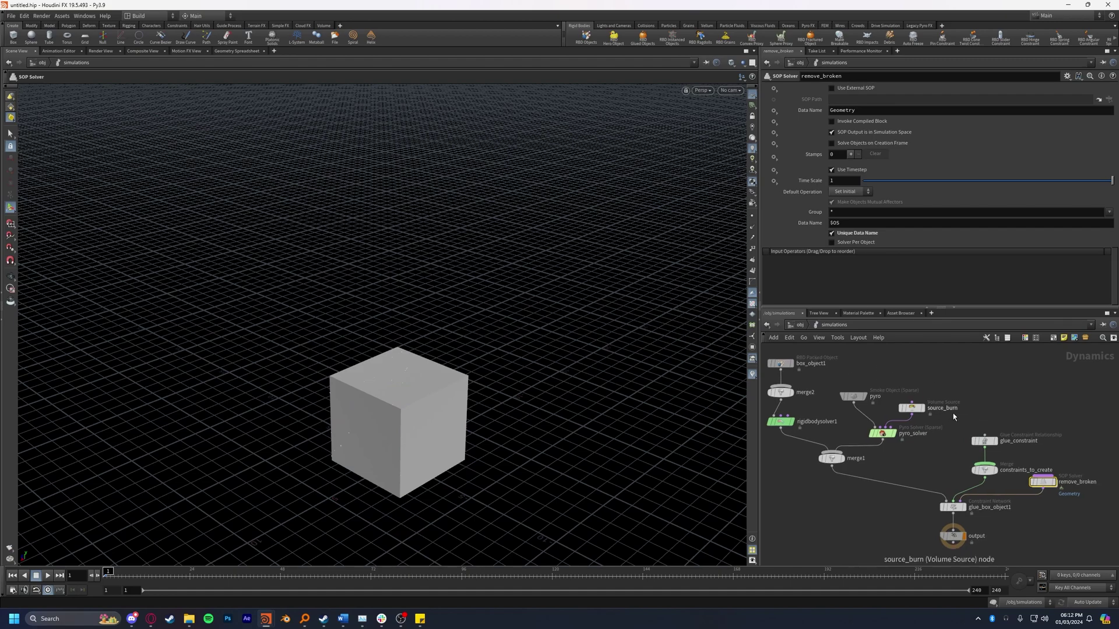
pyautogui.moveTo(953, 414); pyautogui.dragTo(1005, 423, button='middle')
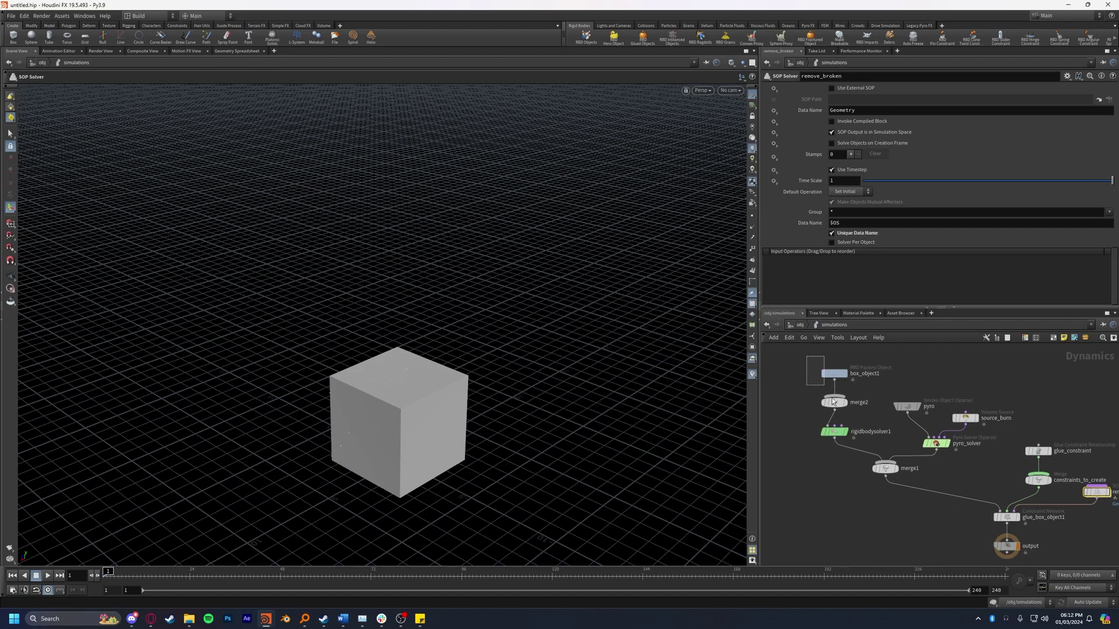
pyautogui.moveTo(813, 362); pyautogui.dragTo(861, 441)
pyautogui.moveTo(922, 424); pyautogui.dragTo(897, 428, button='middle')
pyautogui.moveTo(874, 471); pyautogui.dragTo(853, 463, button='middle')
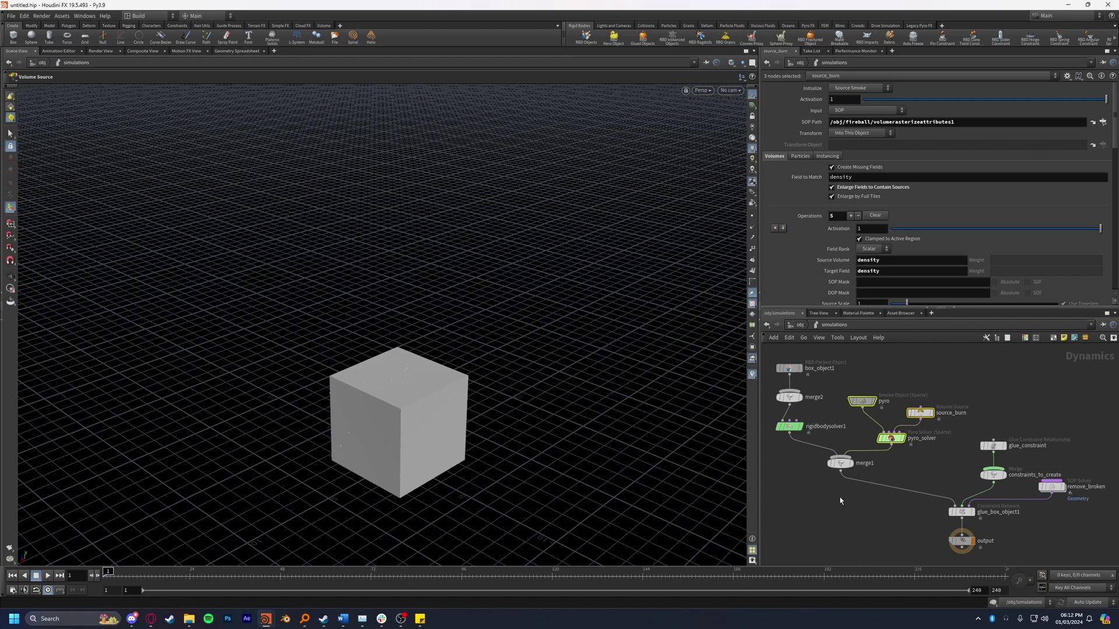
pyautogui.click(840, 463)
pyautogui.click(845, 513)
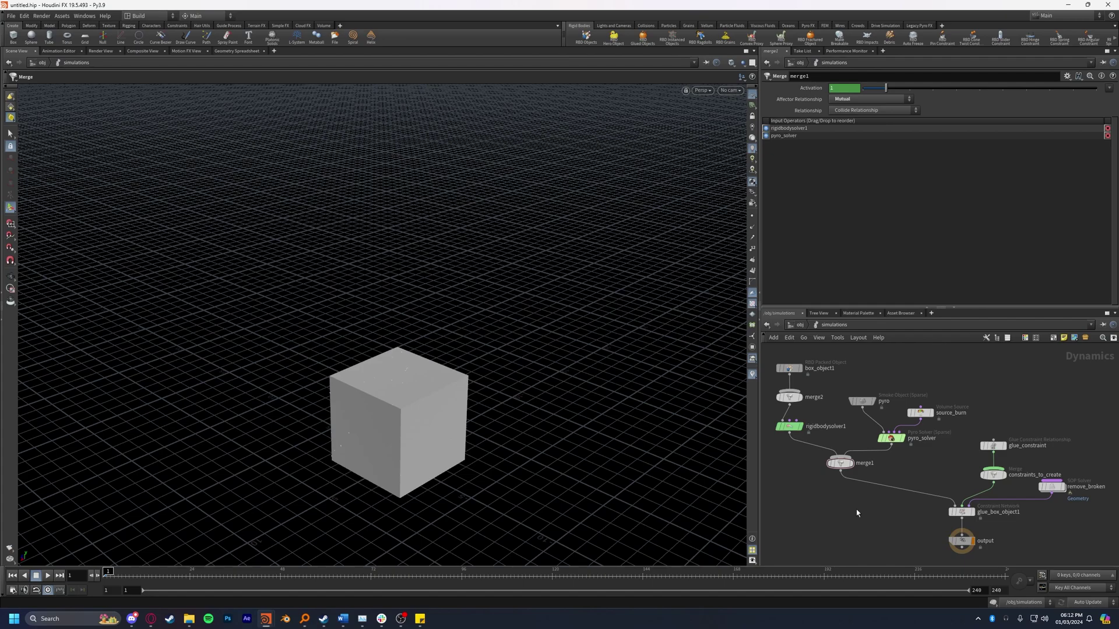
pyautogui.scroll(-5, 217, 496)
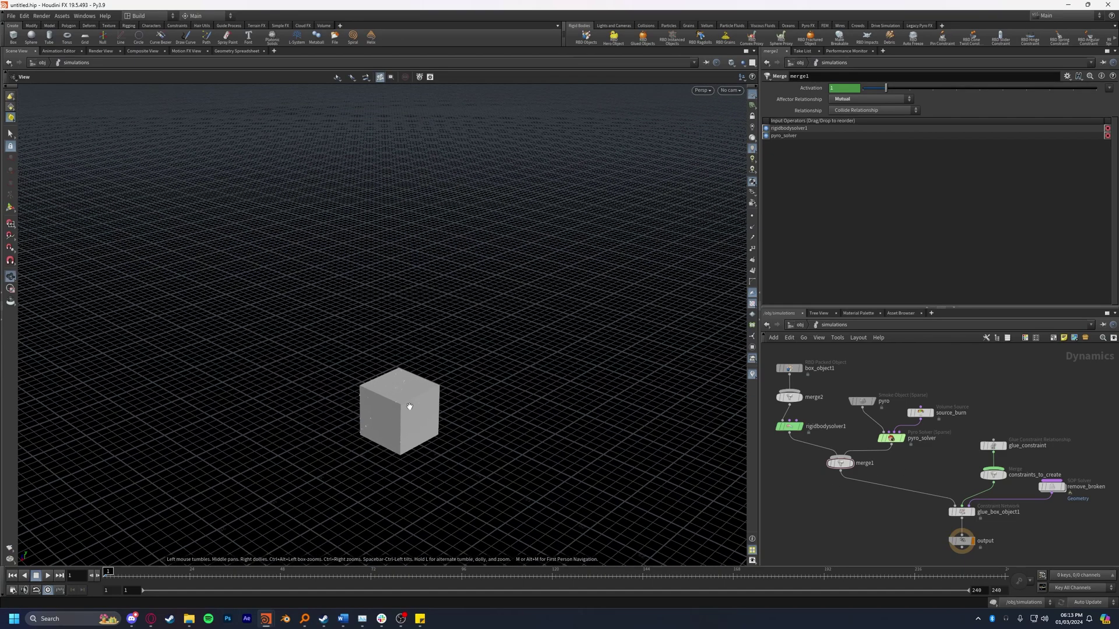
pyautogui.click(52, 575)
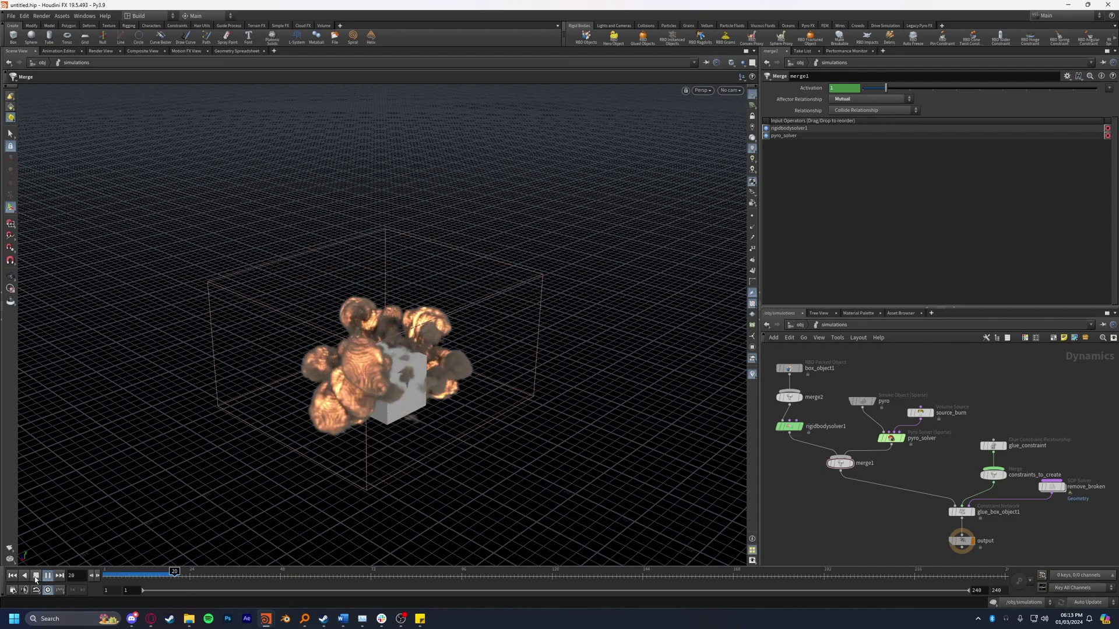
pyautogui.click(36, 576)
pyautogui.click(12, 575)
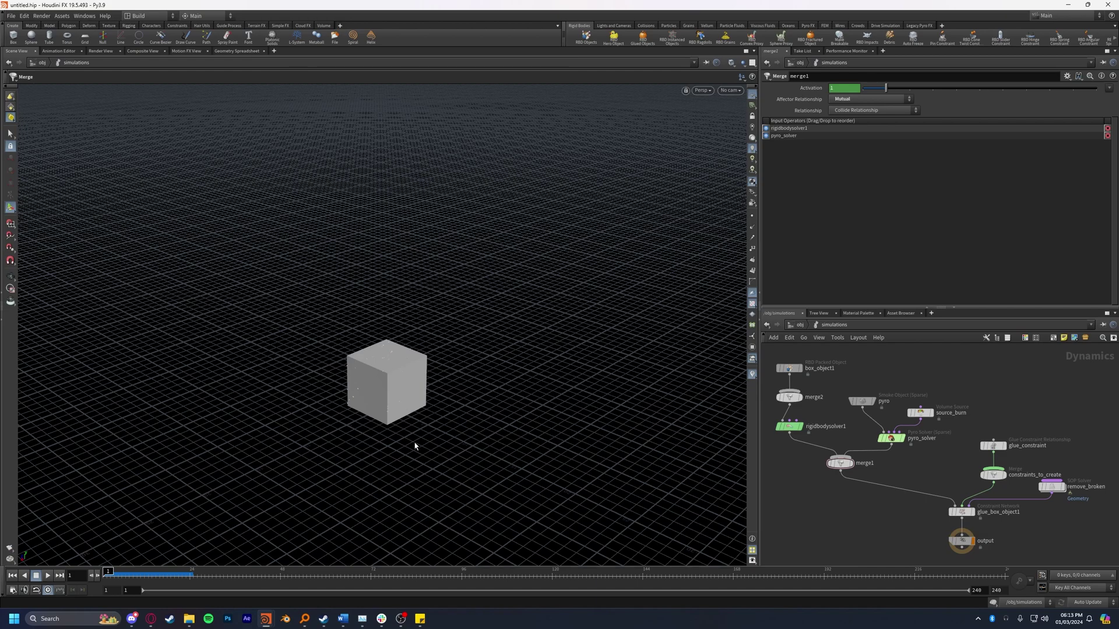
# Step: Inside the remove_broken solver, add a DOP Import Fields node using the Pyro field preset
pyautogui.moveTo(1062, 491); pyautogui.dragTo(979, 470, button='middle')
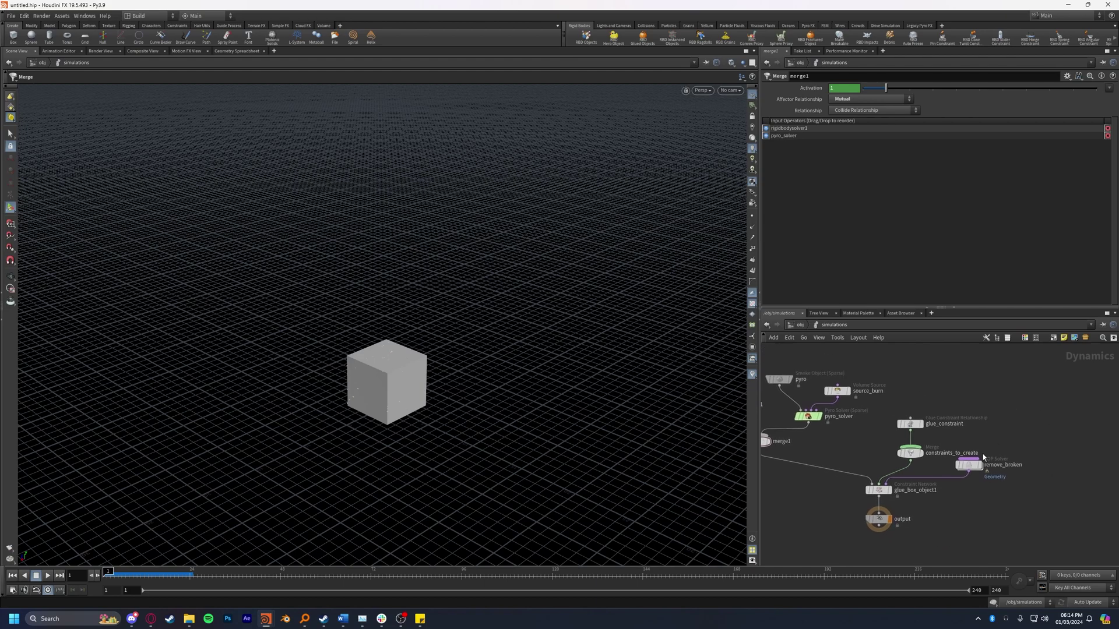
pyautogui.moveTo(978, 469); pyautogui.dragTo(994, 470)
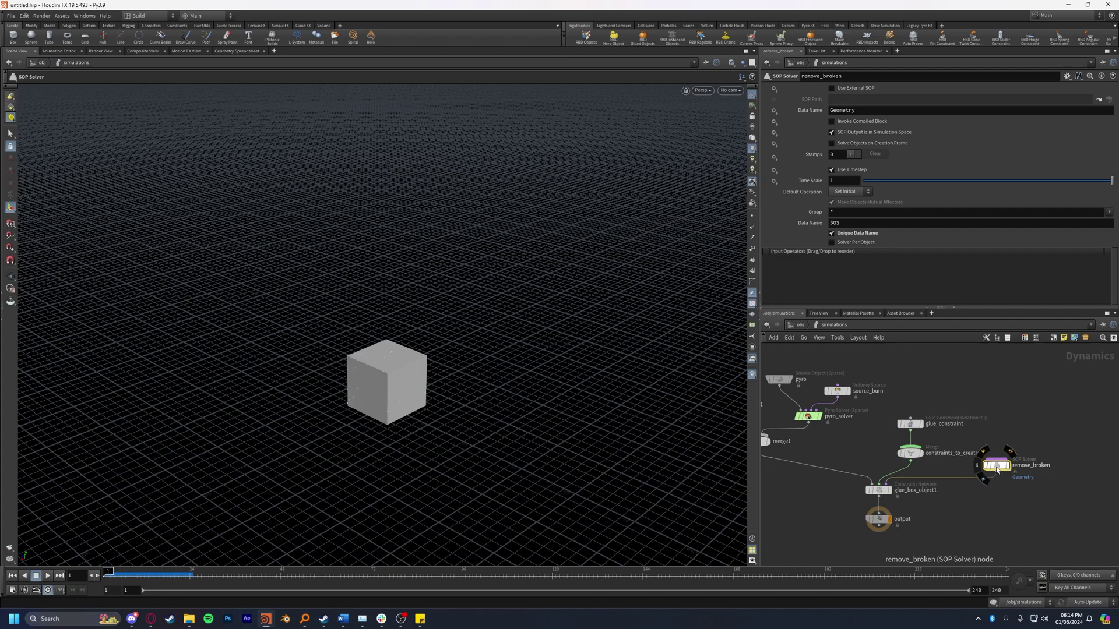
pyautogui.doubleClick(996, 466)
pyautogui.press('Tab')
pyautogui.write('dopimport')
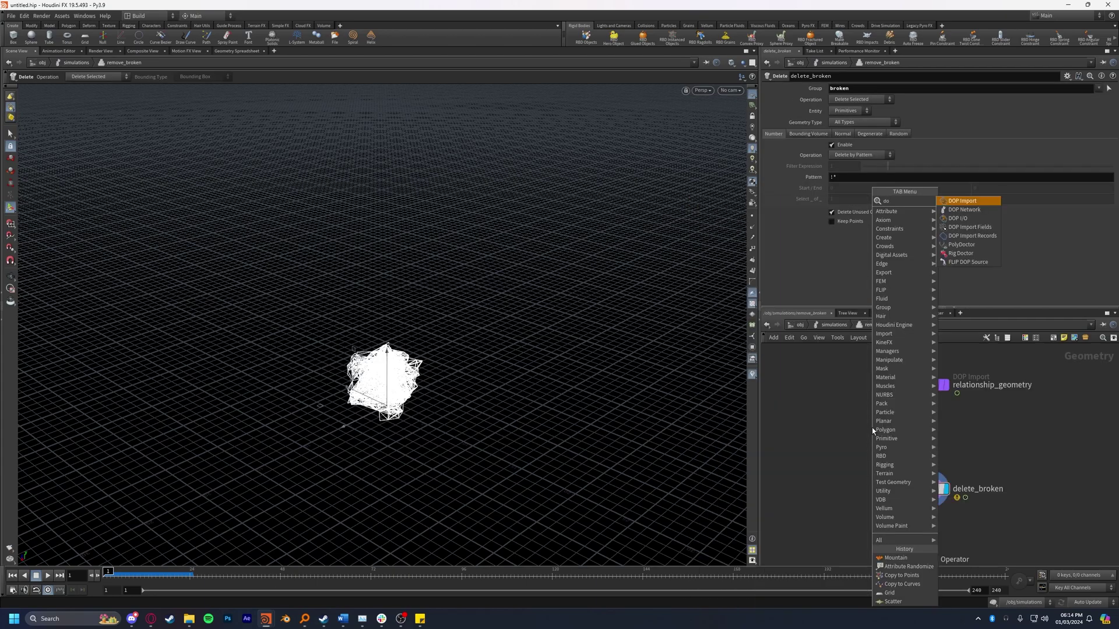
pyautogui.press('Down')
pyautogui.press('Return')
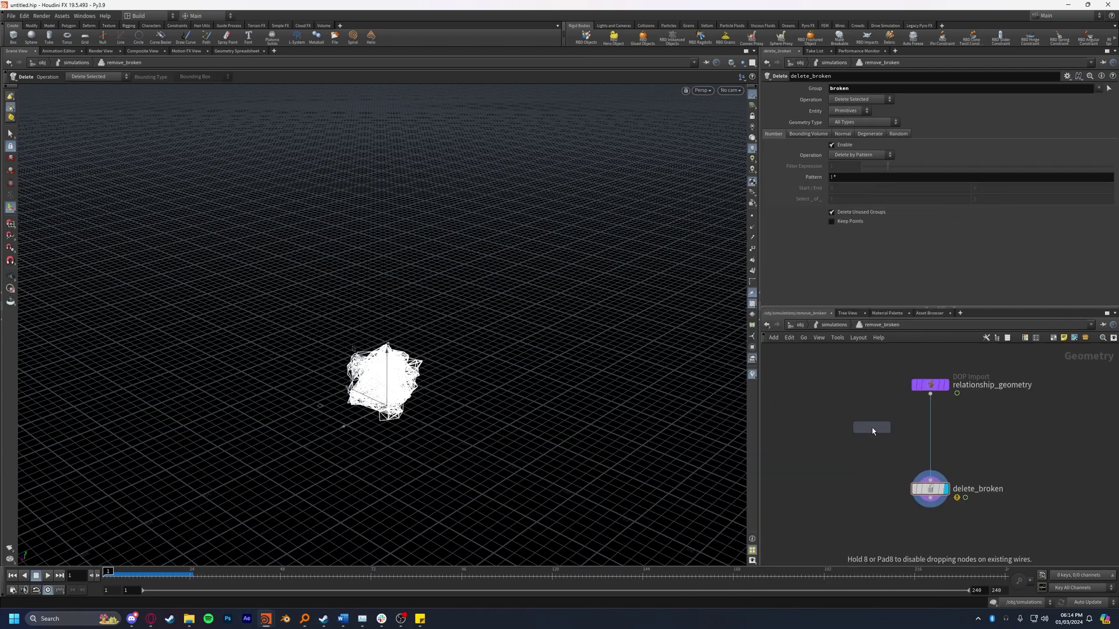
pyautogui.click(983, 410)
pyautogui.click(861, 169)
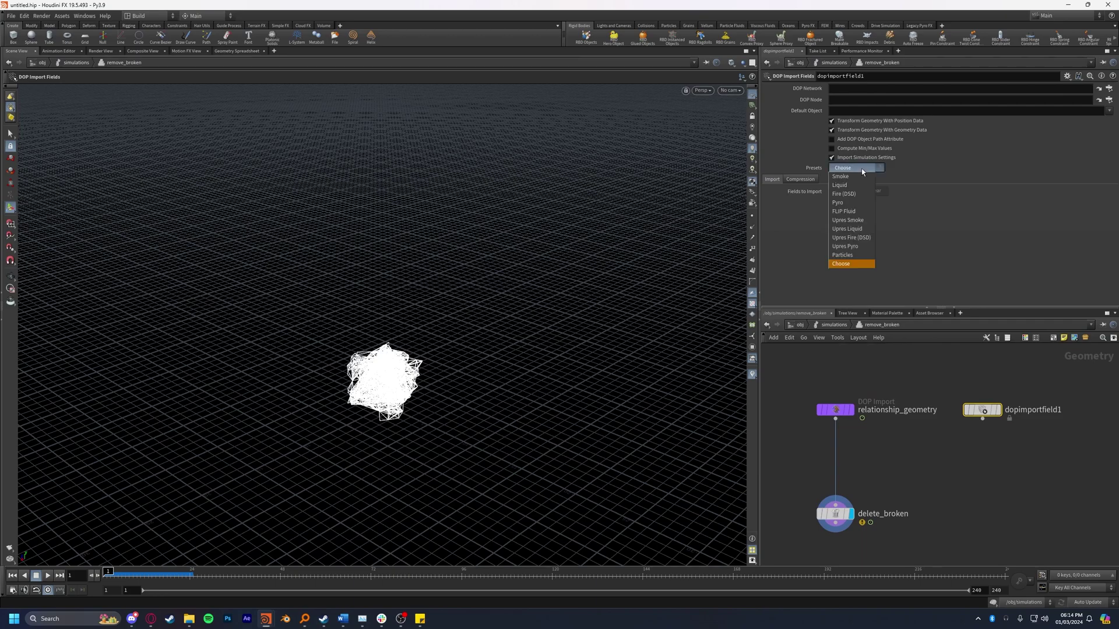
pyautogui.click(859, 203)
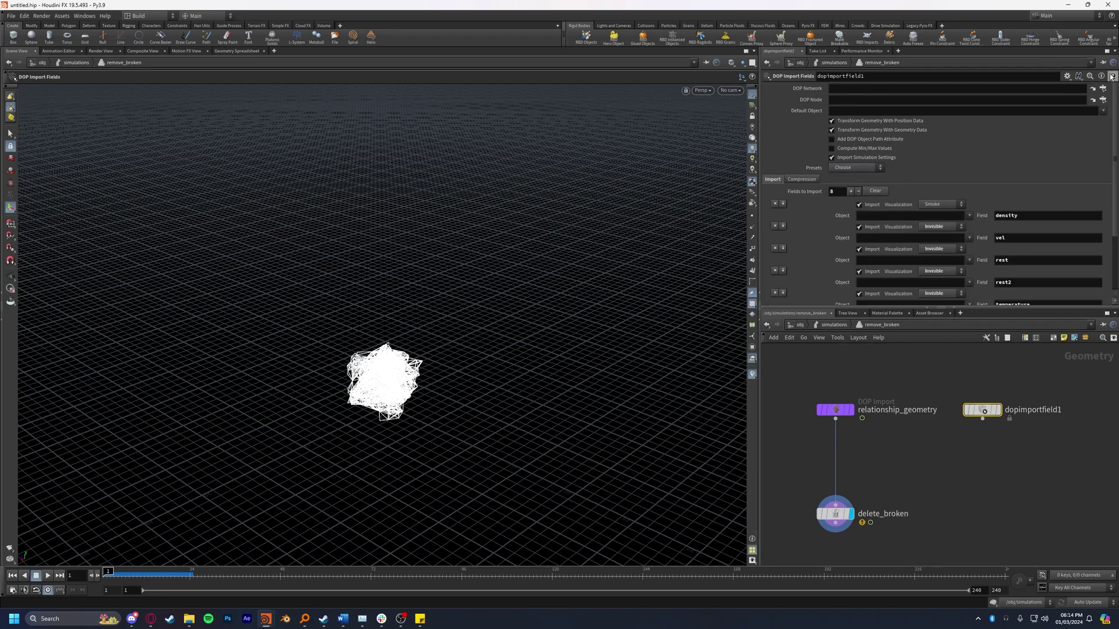
# Step: Set its DOP Network to /obj/simulations and its DOP Node to pyro
pyautogui.click(1093, 99)
pyautogui.moveTo(1050, 6); pyautogui.dragTo(329, 112)
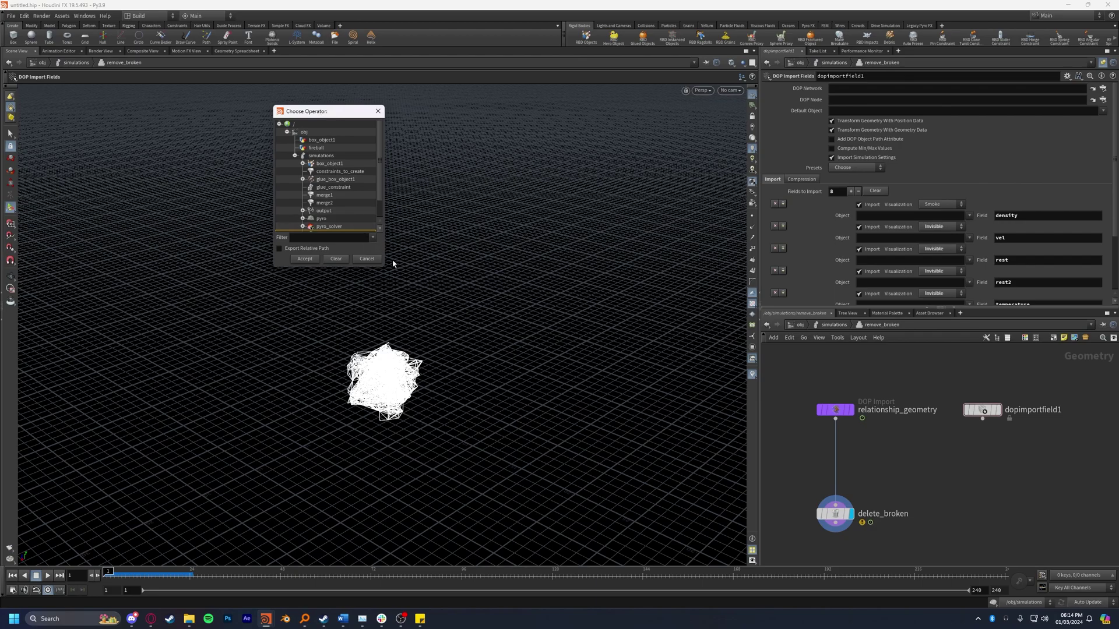
pyautogui.moveTo(393, 265); pyautogui.dragTo(505, 429)
pyautogui.doubleClick(320, 156)
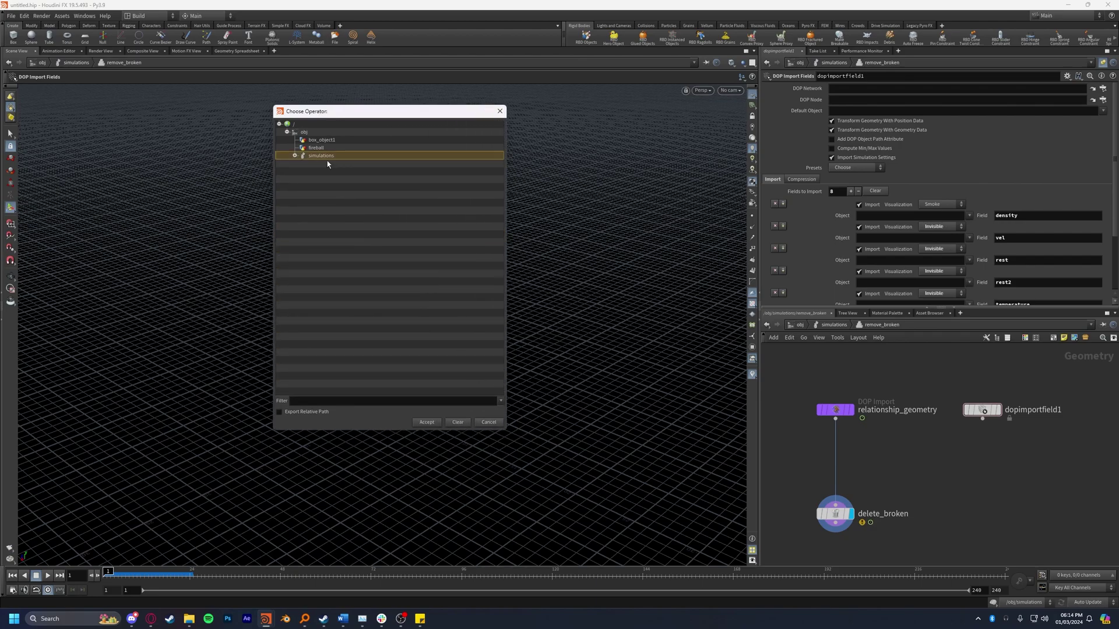
pyautogui.press('Return')
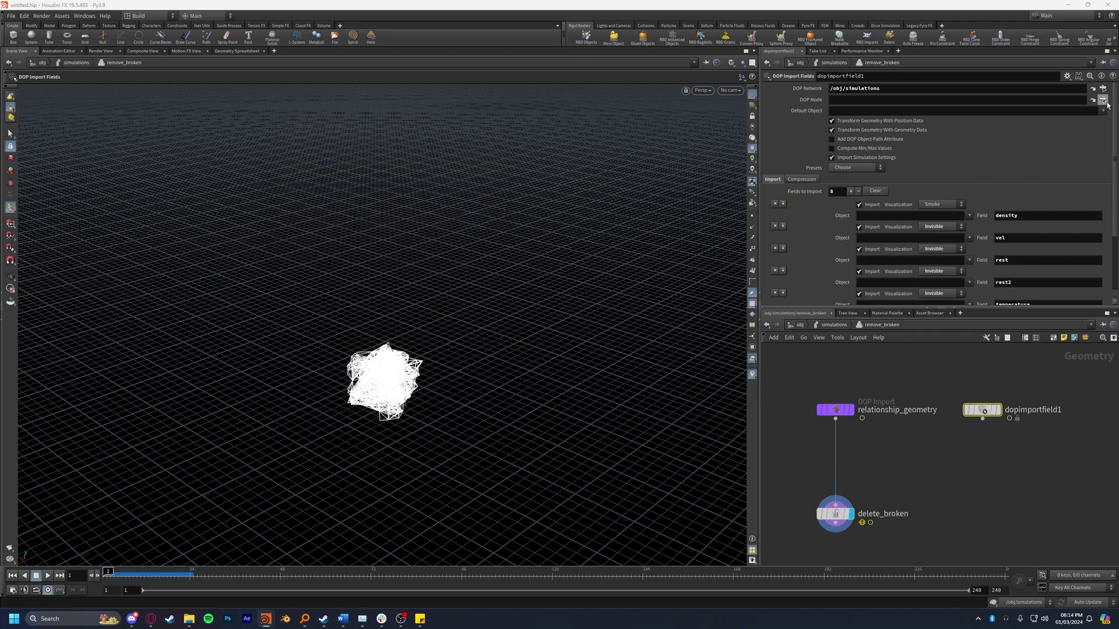
pyautogui.click(1102, 100)
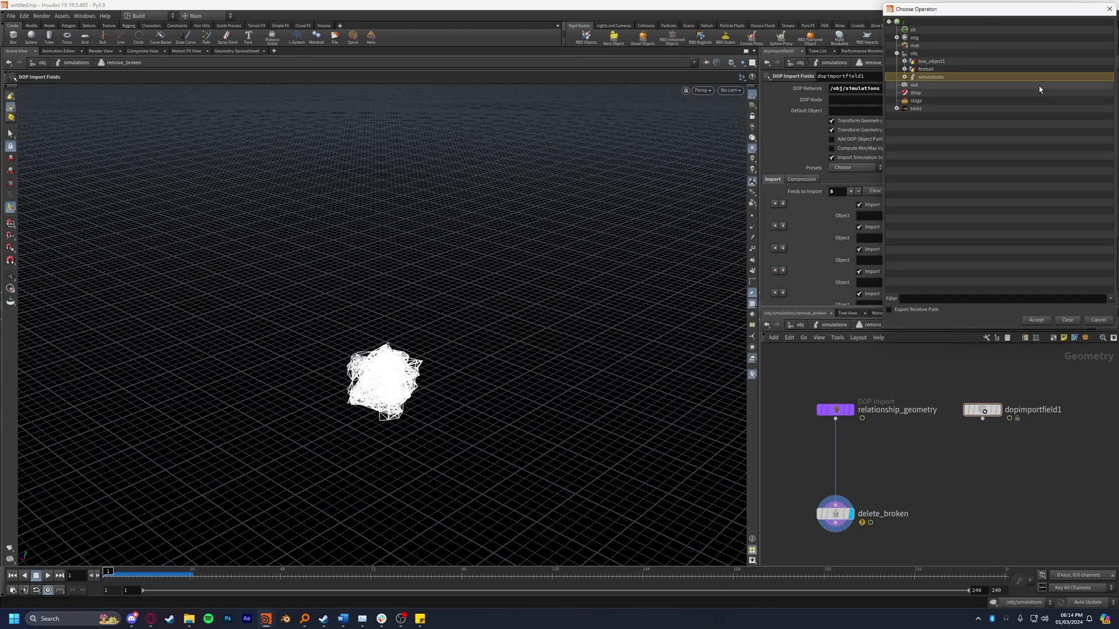
pyautogui.click(269, 146)
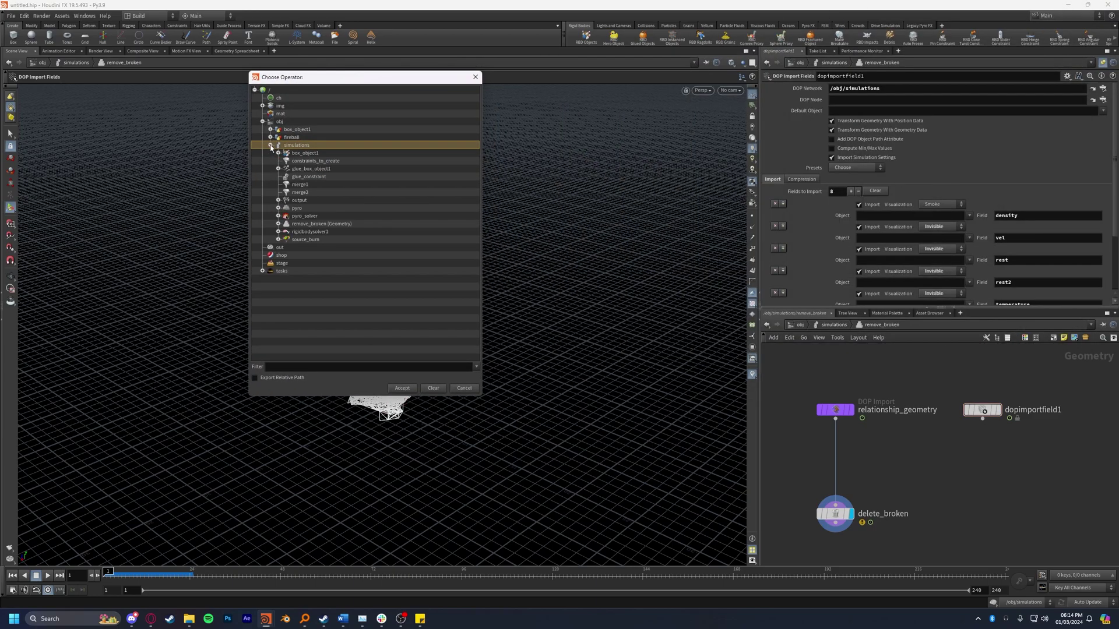
pyautogui.click(297, 208)
pyautogui.click(401, 388)
# Step: Turn off importing of the vel, rest and rest2 fields
pyautogui.scroll(-3, 1051, 189)
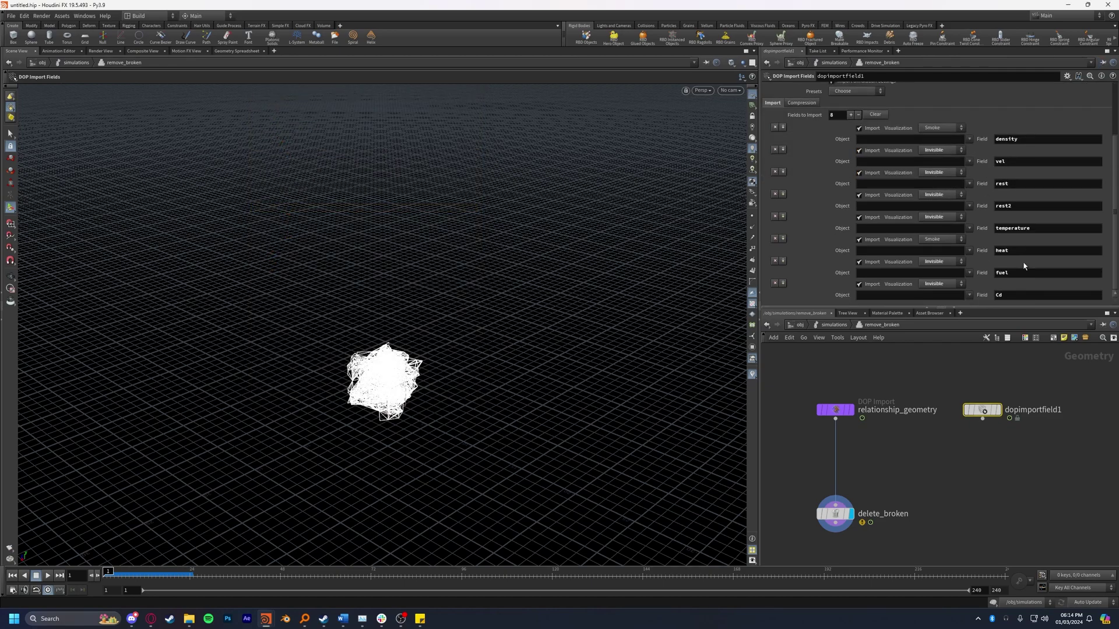
pyautogui.click(858, 150)
pyautogui.click(858, 173)
pyautogui.click(859, 195)
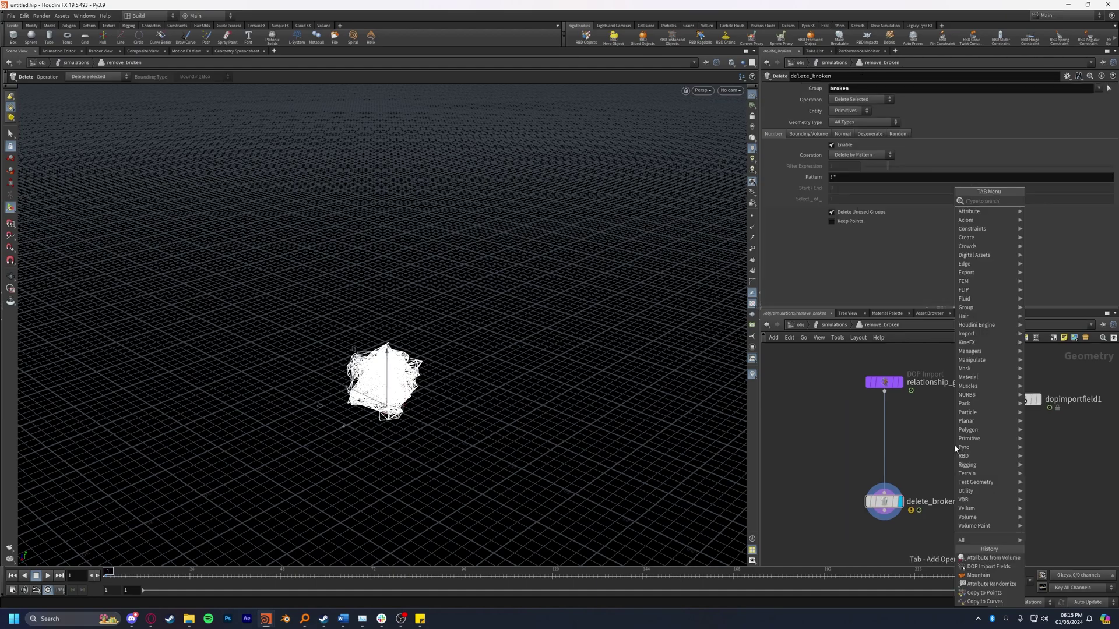
# Step: Insert Attribute from Volume above delete_broken, fed by dopimportfield1, creating attribute 'explosion'
pyautogui.write('attribute from vo')
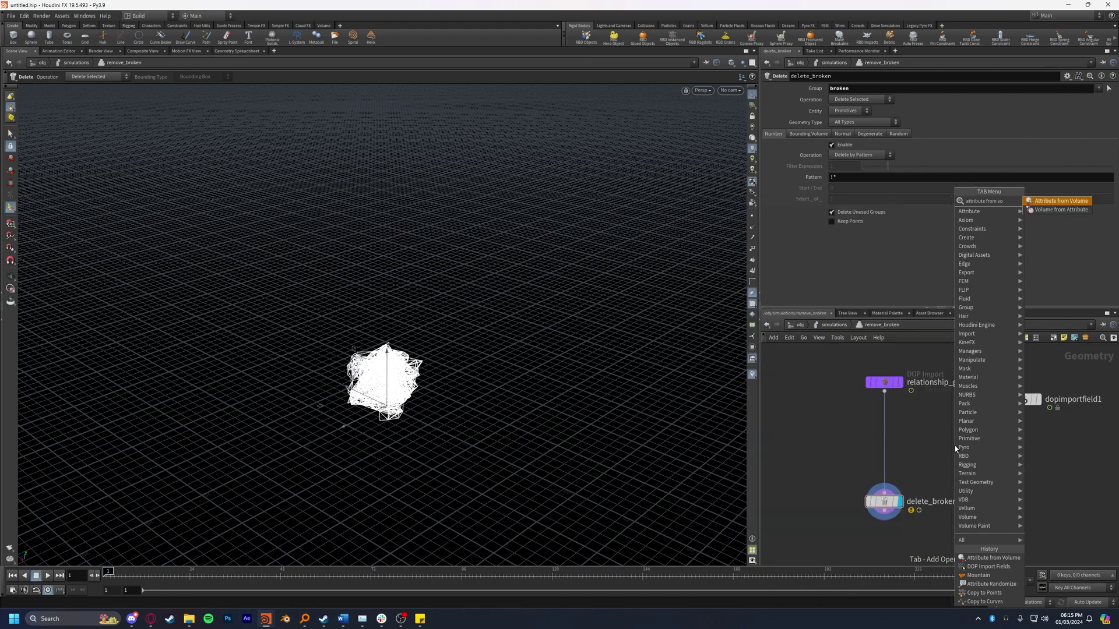
pyautogui.press('Return')
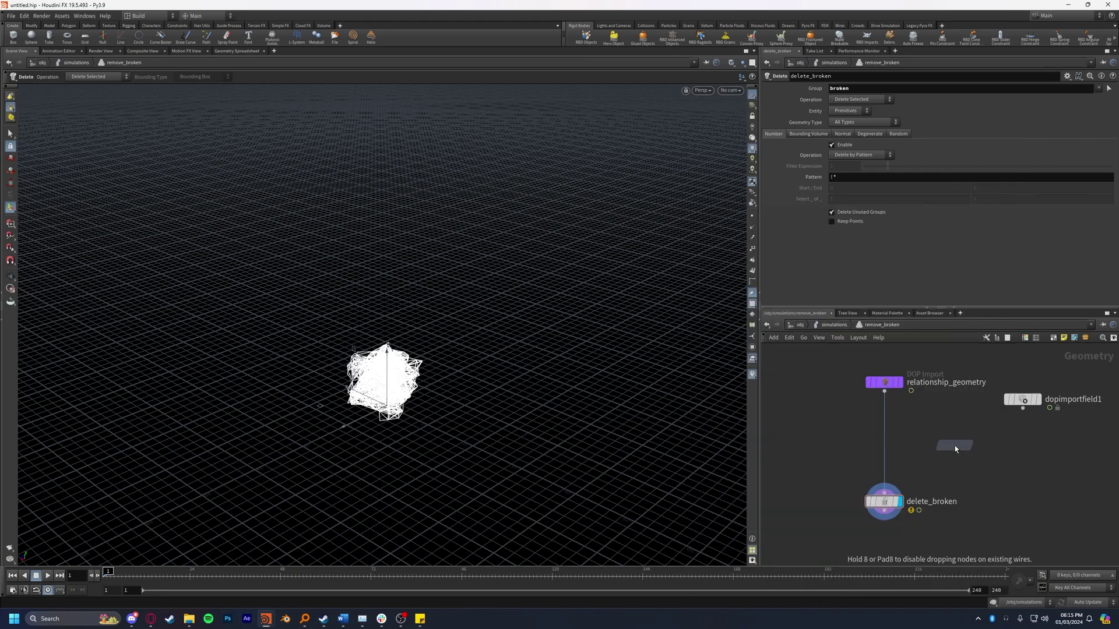
pyautogui.click(896, 427)
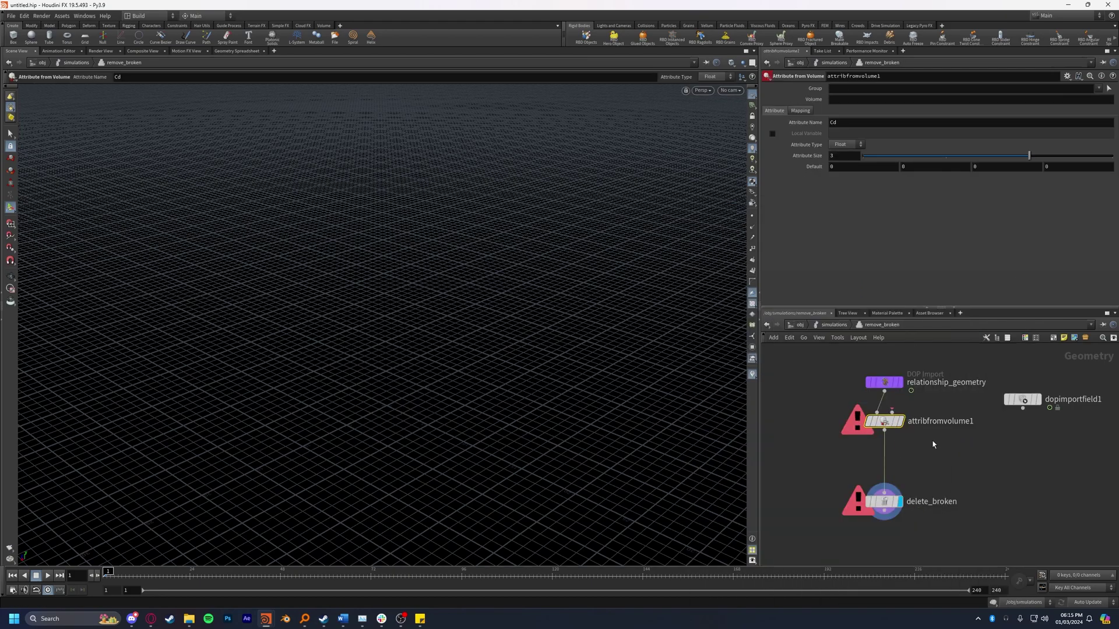
pyautogui.moveTo(1022, 408); pyautogui.dragTo(892, 412)
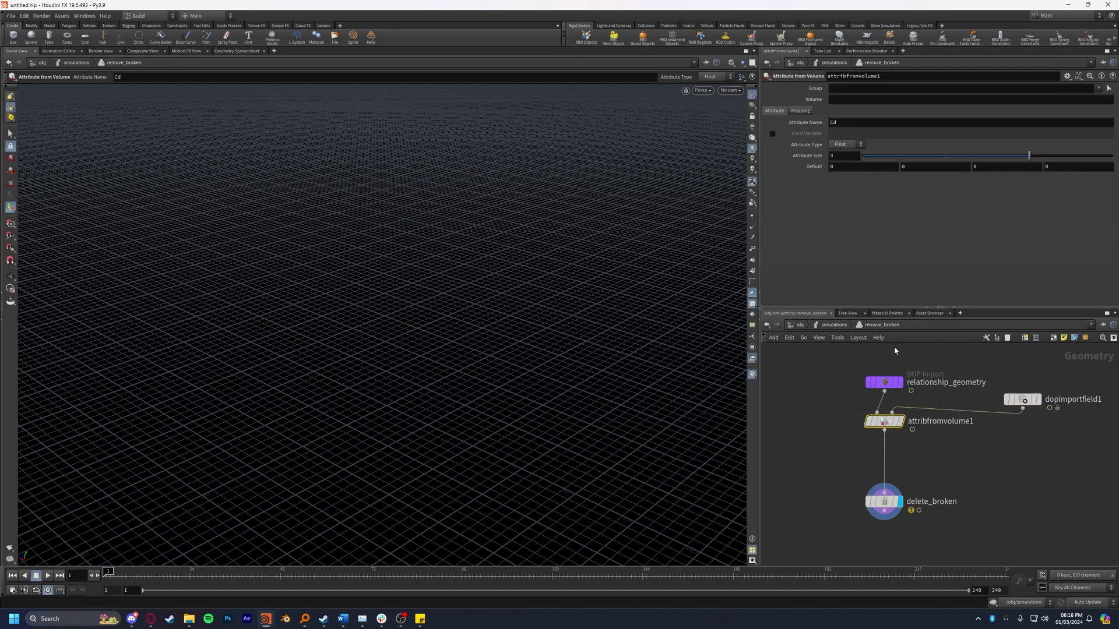
pyautogui.doubleClick(869, 121)
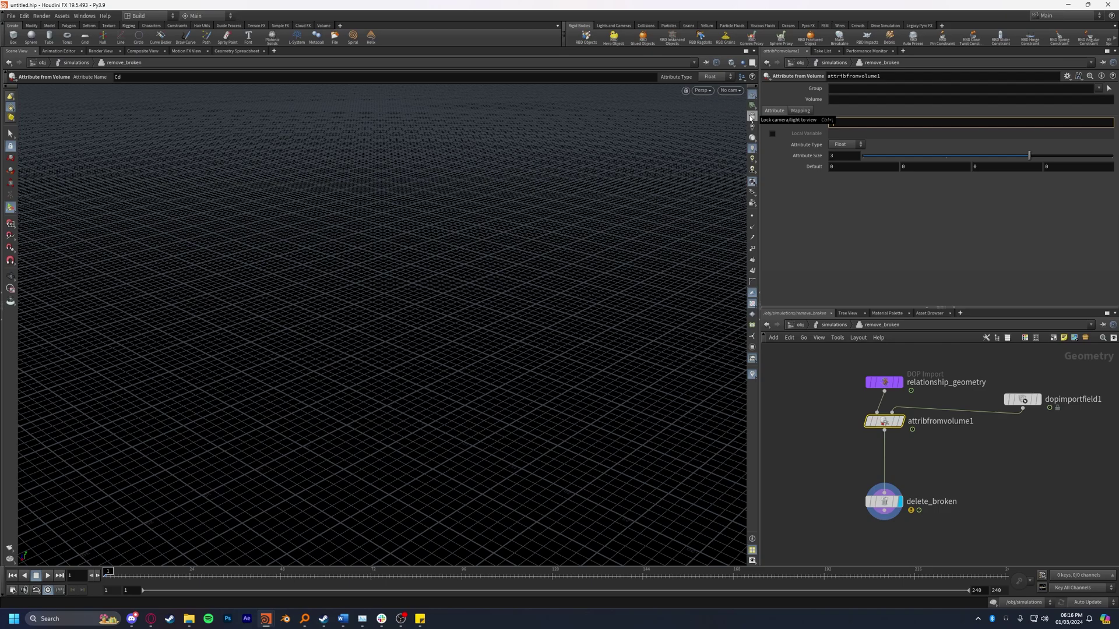
pyautogui.write('explosion')
pyautogui.press('Return')
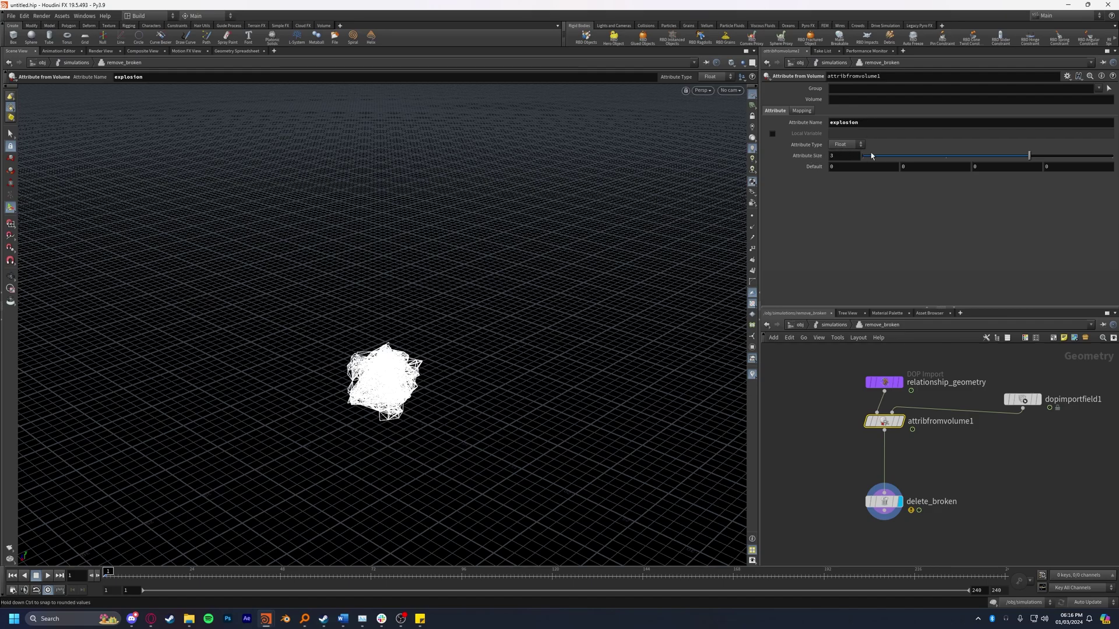
# Step: Add an Attribute Promote that promotes explosion from points to primitives
pyautogui.moveTo(884, 501); pyautogui.dragTo(884, 532)
pyautogui.press('Tab')
pyautogui.write('attribu')
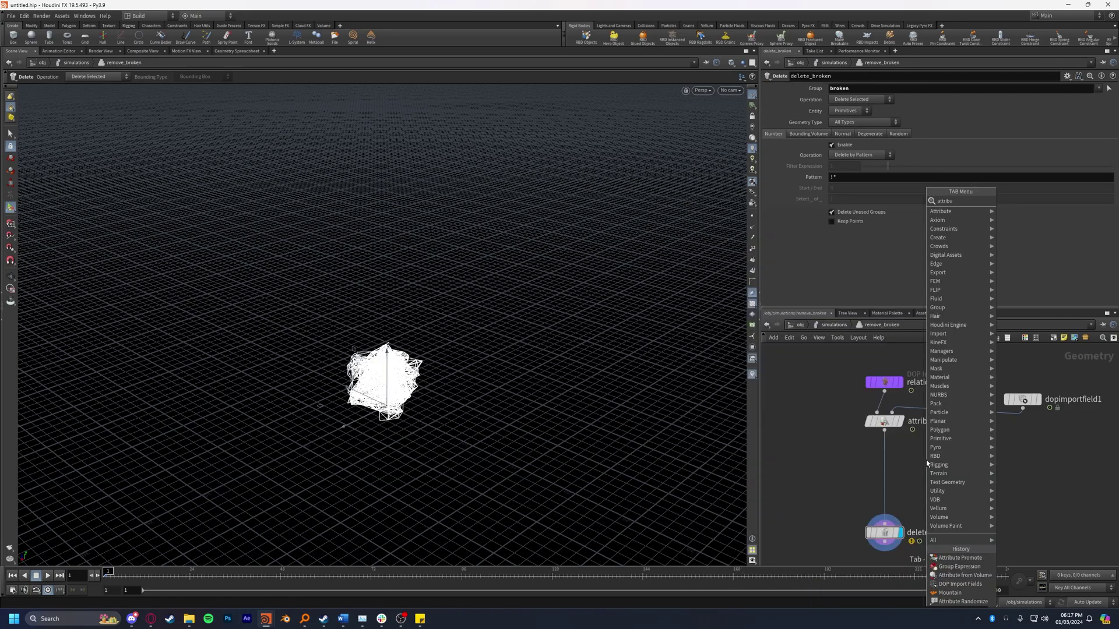
pyautogui.press('Return')
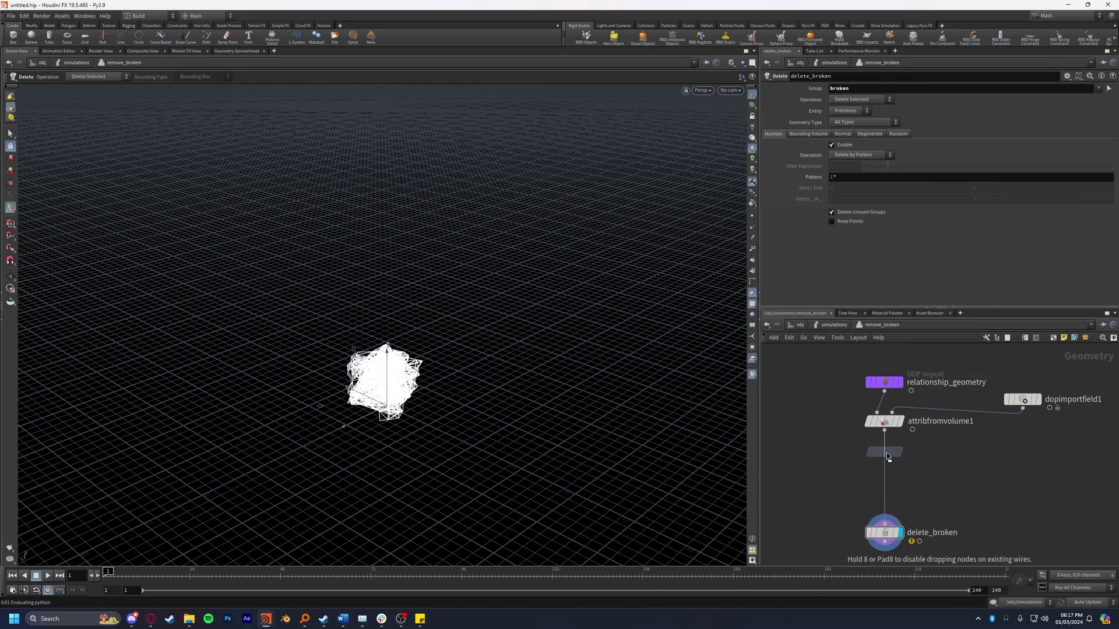
pyautogui.click(888, 458)
pyautogui.click(1109, 88)
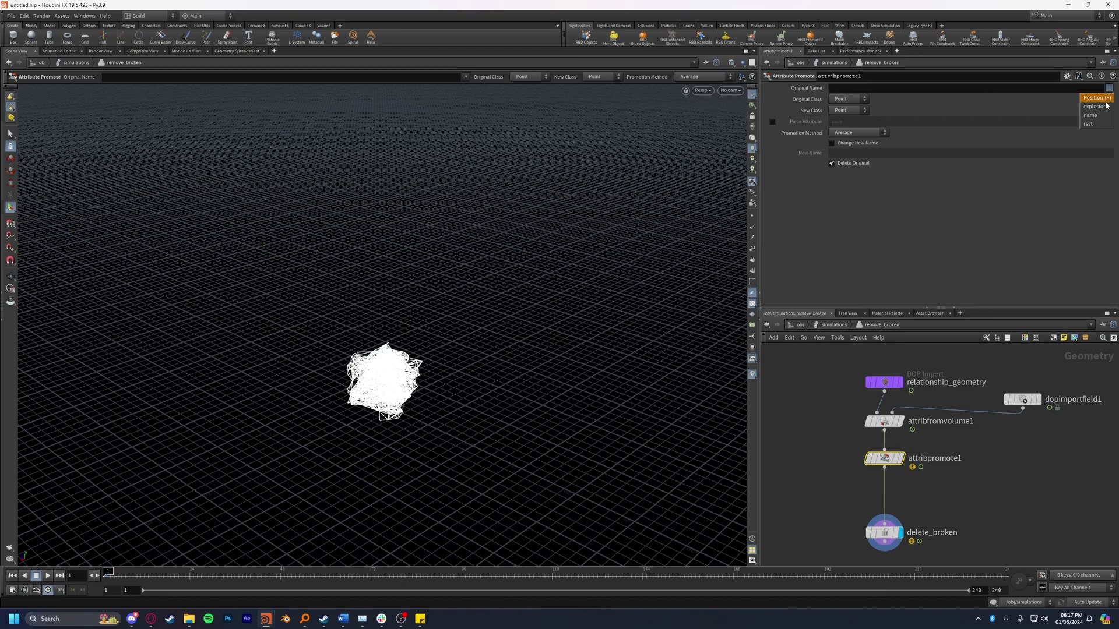
pyautogui.click(1096, 108)
pyautogui.click(851, 110)
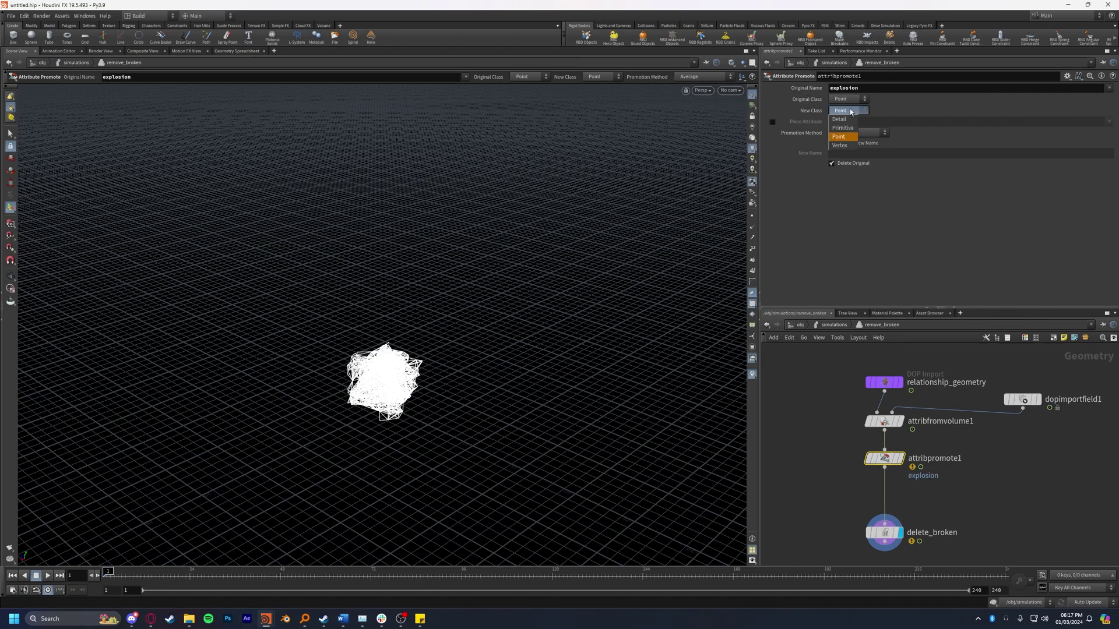
pyautogui.click(841, 128)
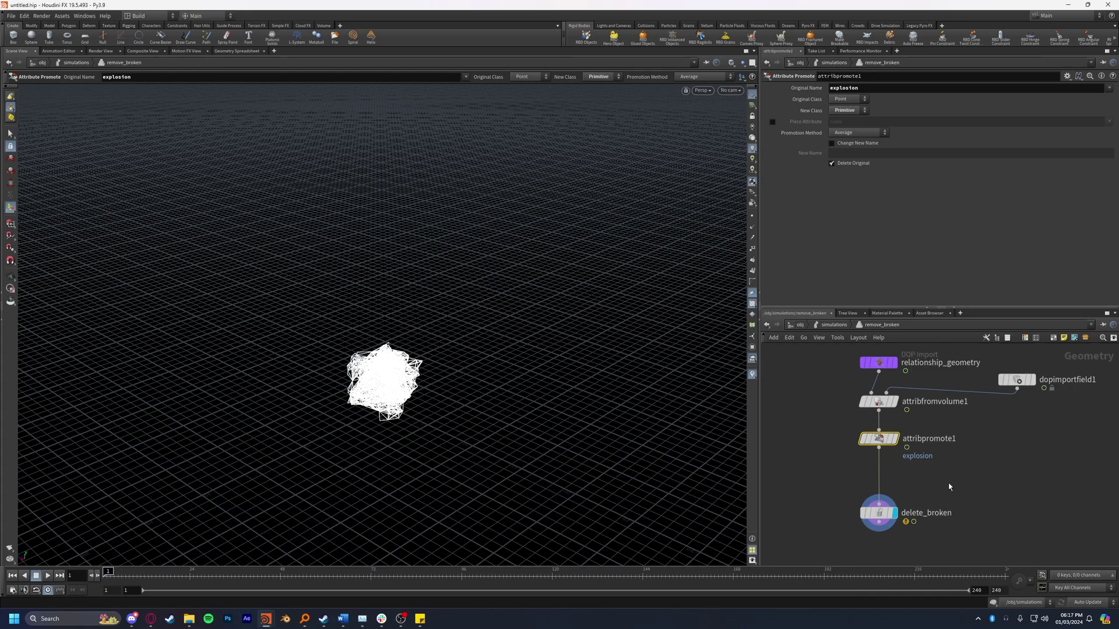
pyautogui.press('Tab')
pyautogui.write('group expr')
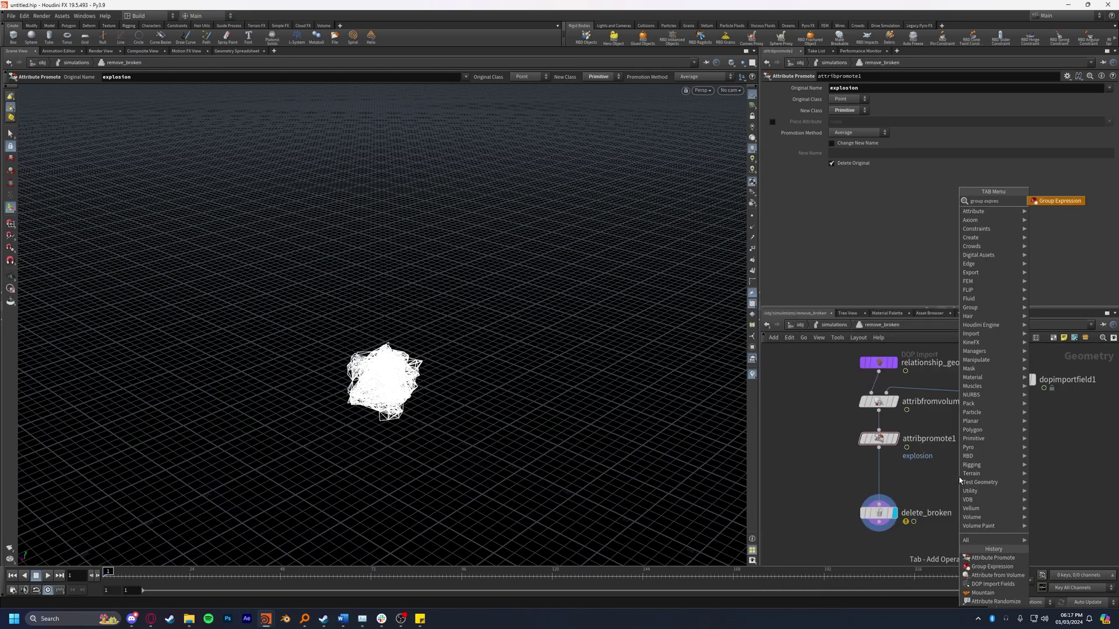
pyautogui.press('Return')
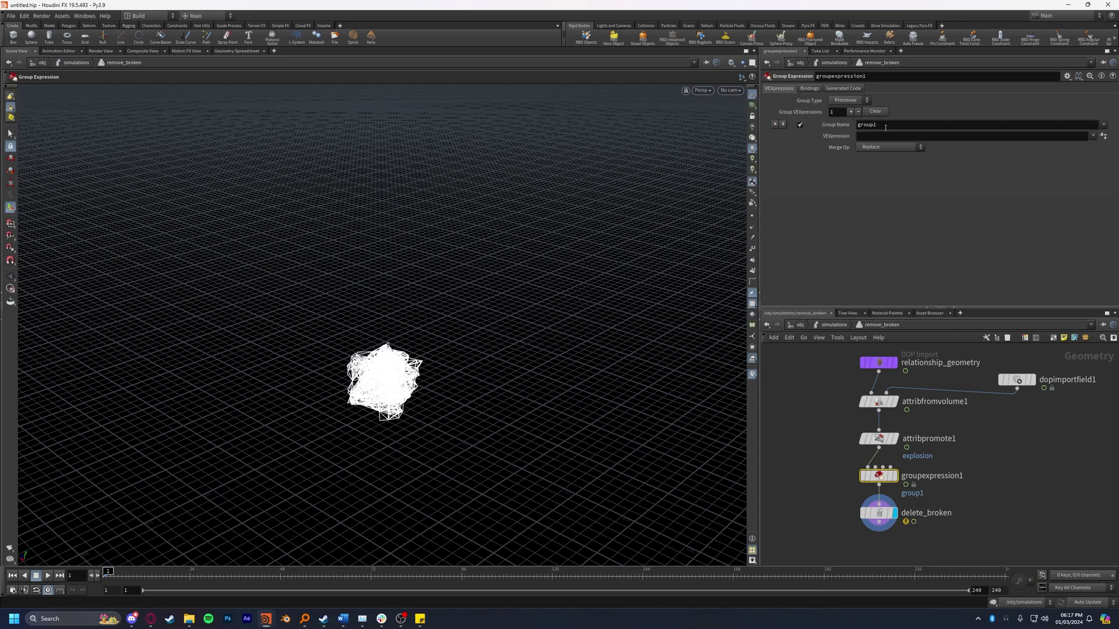
pyautogui.doubleClick(885, 127)
pyautogui.write('broken')
pyautogui.press('Return')
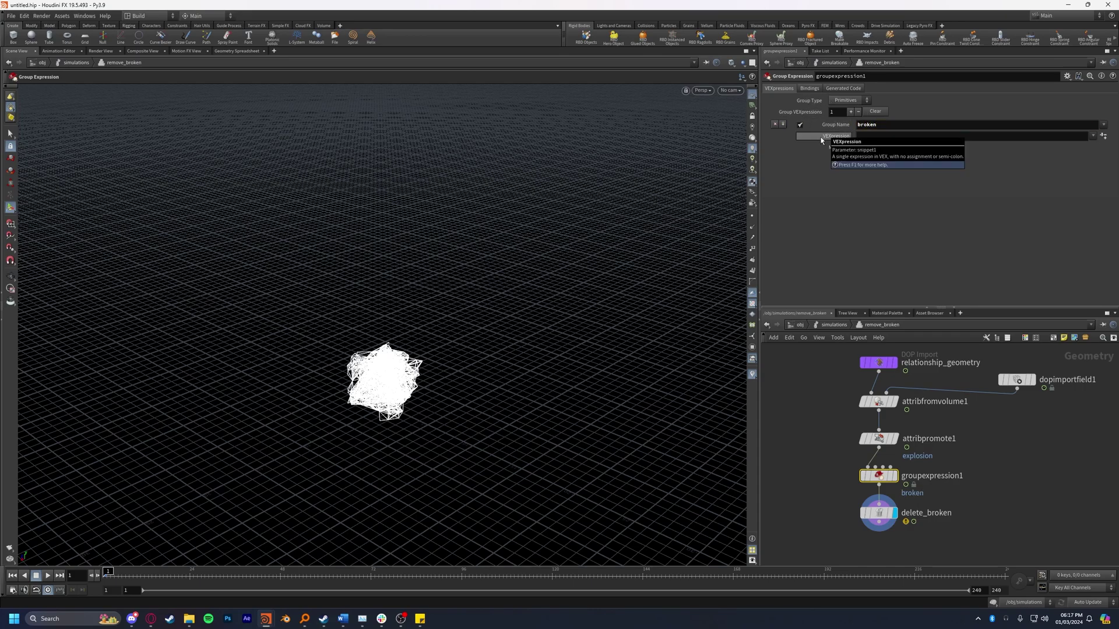
pyautogui.click(866, 140)
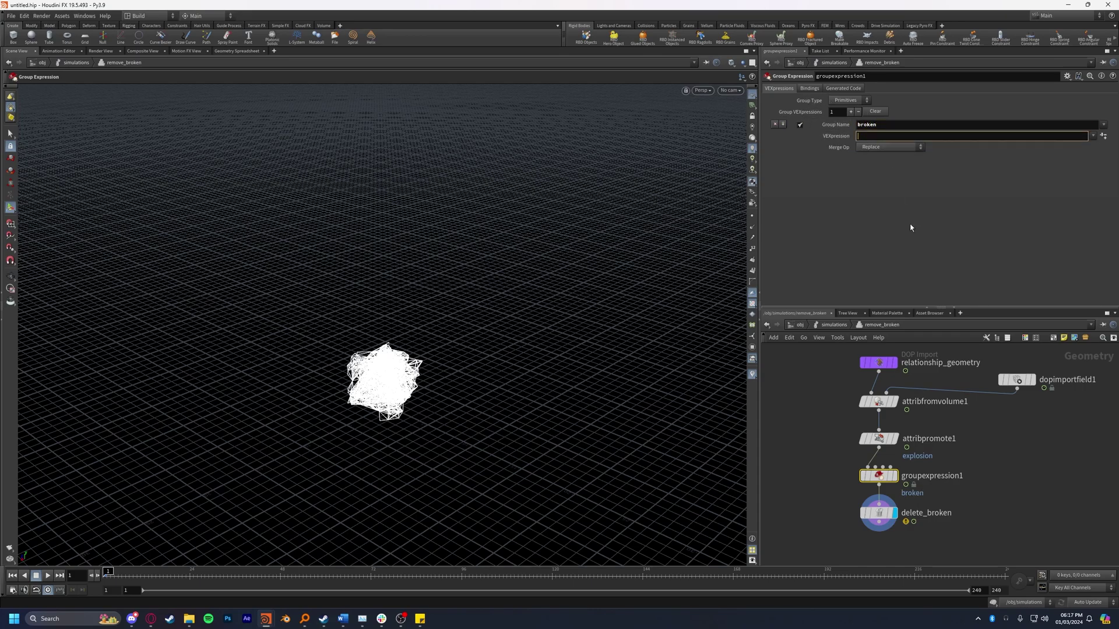
pyautogui.write('@explosion > 0.1')
pyautogui.press('Return')
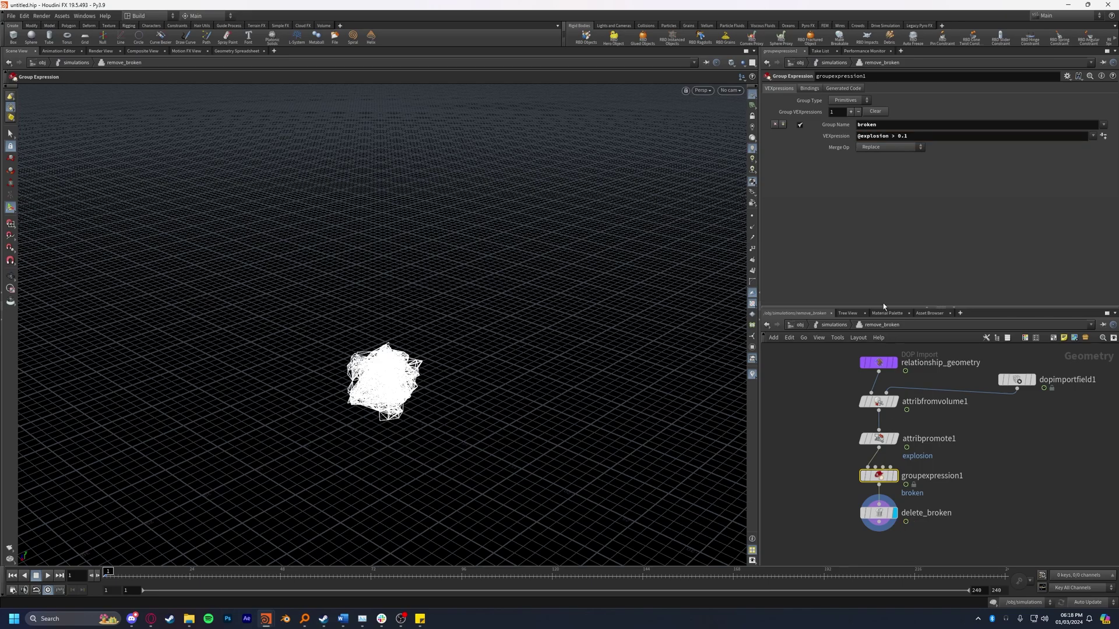
# Step: Set the group's Merge Op to Union with Existing
pyautogui.moveTo(862, 136); pyautogui.dragTo(913, 136)
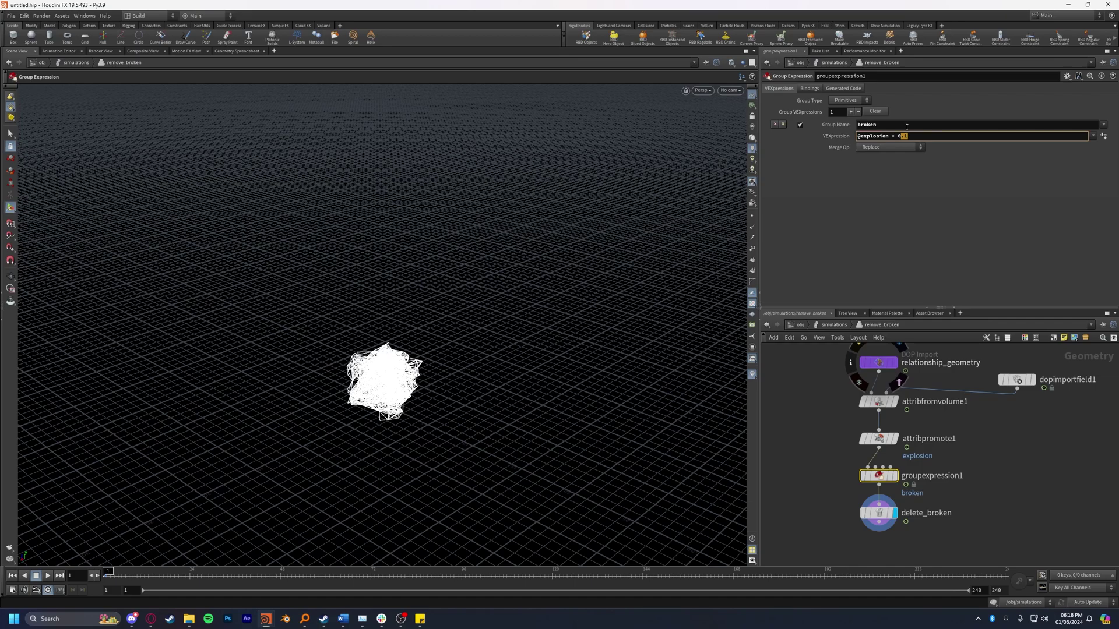
pyautogui.click(907, 127)
pyautogui.click(919, 226)
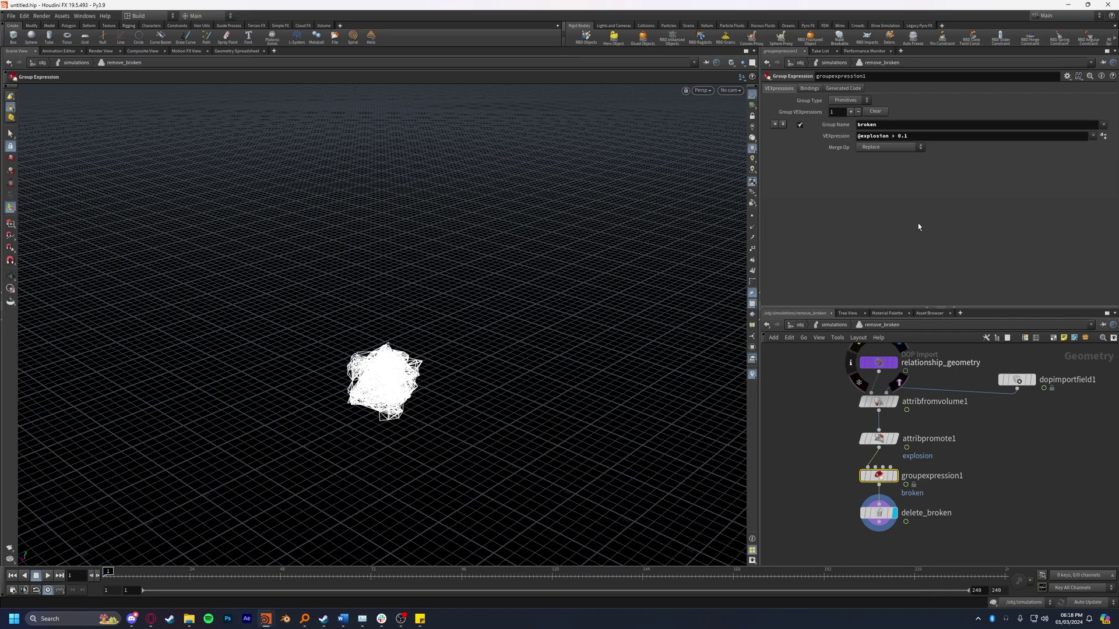
pyautogui.click(889, 147)
pyautogui.click(887, 159)
pyautogui.scroll(2, 442, 383)
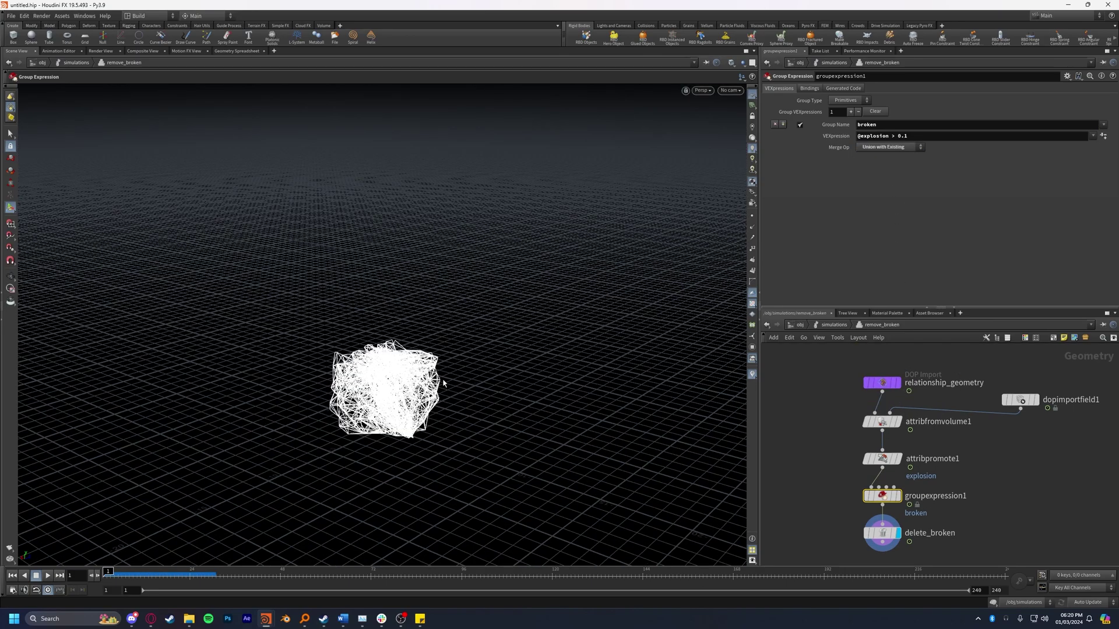
# Step: Return to the simulations network and play the simulation to frame 34
pyautogui.press('u')
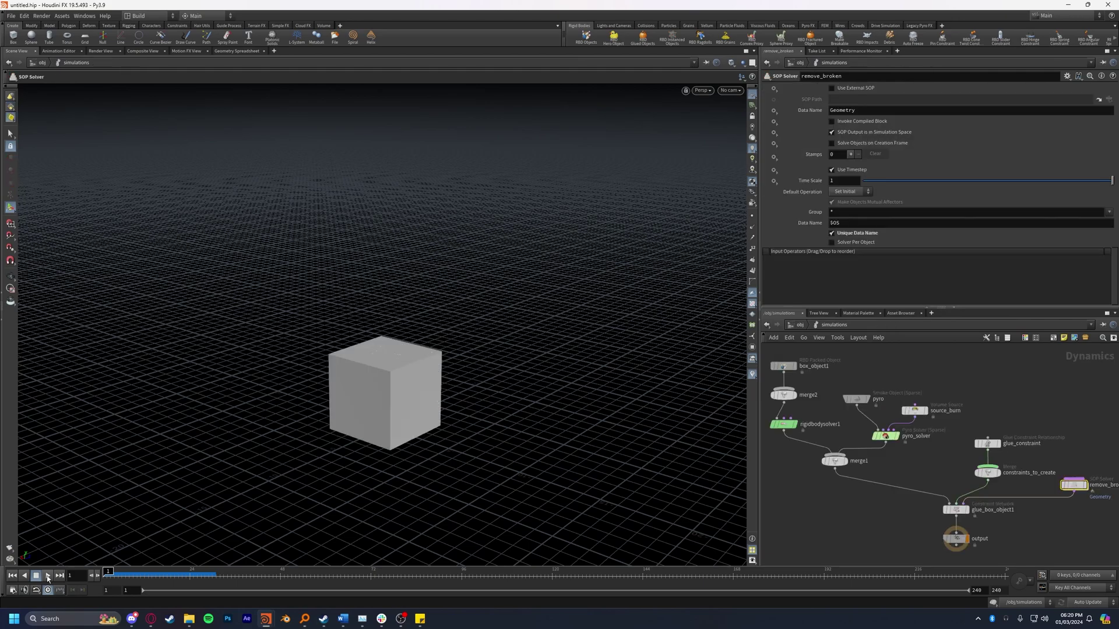
pyautogui.click(42, 575)
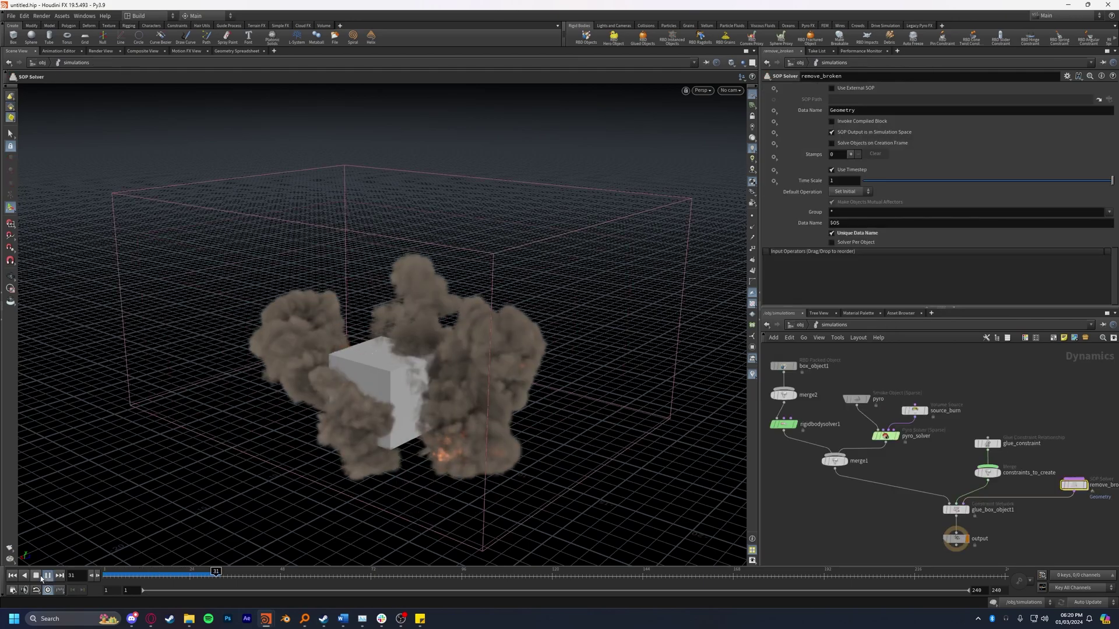
pyautogui.click(41, 576)
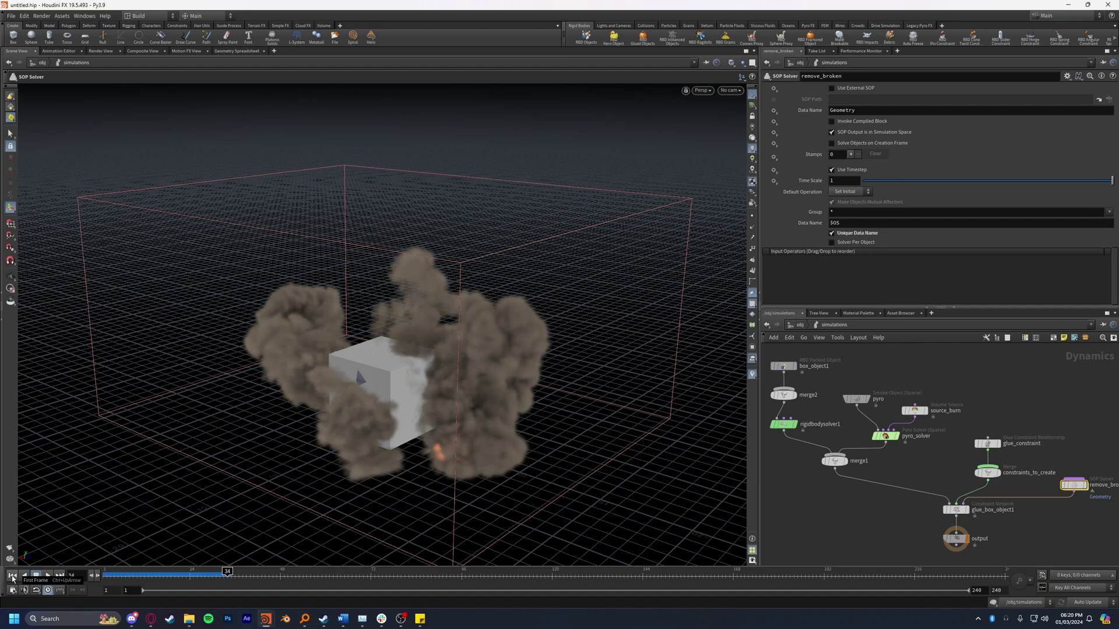
# Step: Inspect the fractured geometry inside remove_broken and step back to frame 2
pyautogui.moveTo(1074, 532); pyautogui.dragTo(995, 524, button='middle')
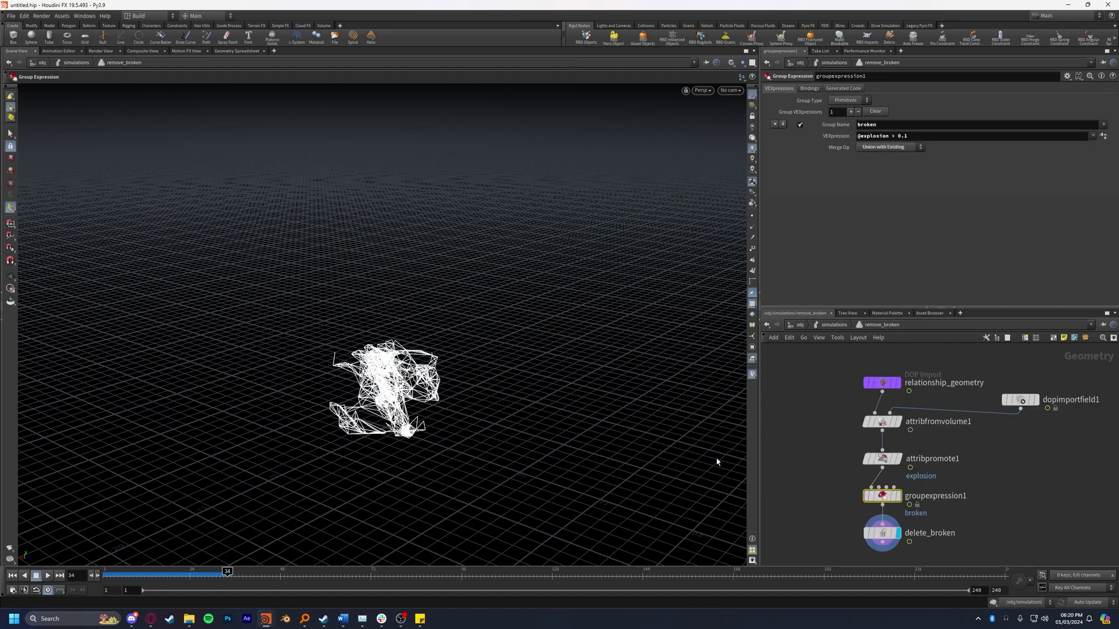
pyautogui.doubleClick(996, 478)
pyautogui.moveTo(429, 365); pyautogui.dragTo(303, 408)
pyautogui.press('Return')
pyautogui.moveTo(194, 565)
pyautogui.mouseDown()
pyautogui.moveTo(133, 574)
pyautogui.moveTo(192, 574)
pyautogui.moveTo(116, 574)
pyautogui.moveTo(219, 573)
pyautogui.moveTo(127, 575)
pyautogui.moveTo(198, 573)
pyautogui.mouseUp()
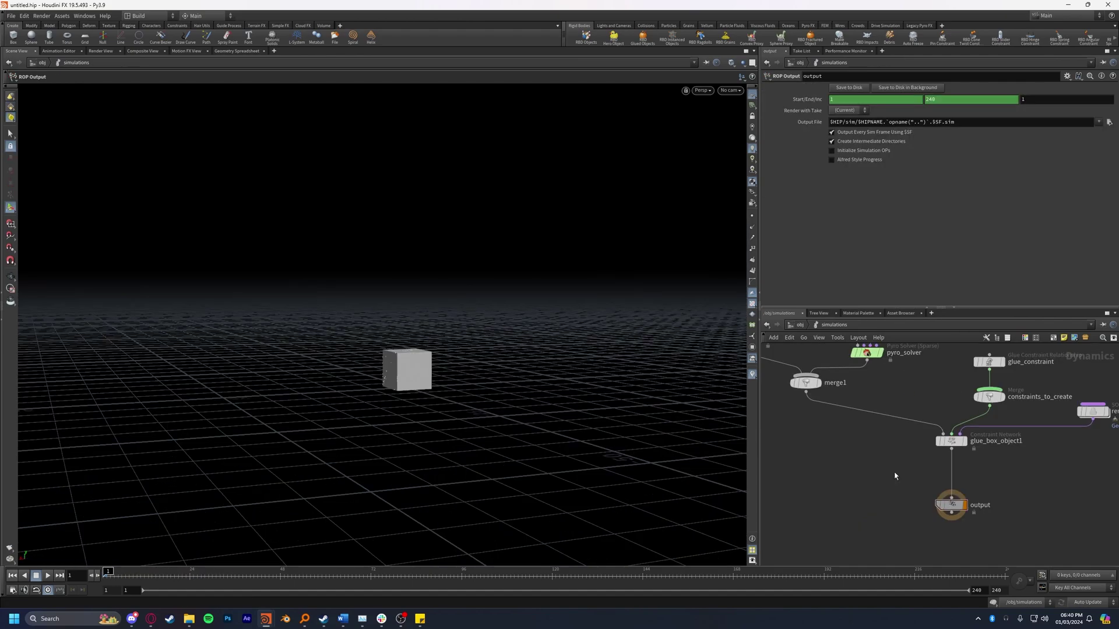
# Step: Insert gravity1 and merge3 on the glue_box_object1 wire above output
pyautogui.press('Tab')
pyautogui.write('null')
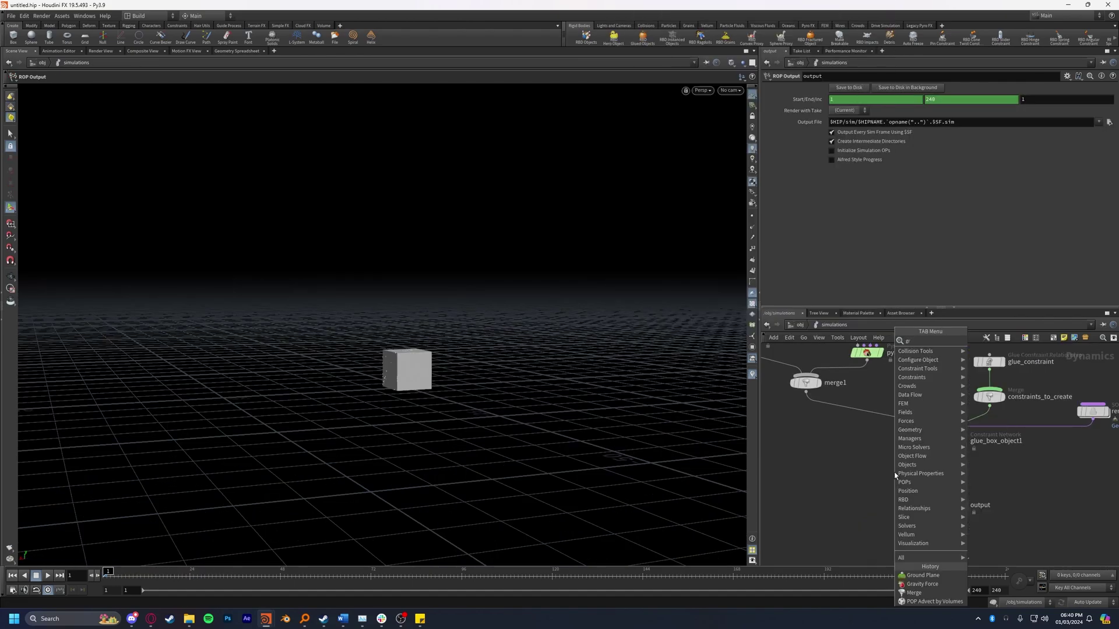
pyautogui.press('Return')
pyautogui.click(907, 473)
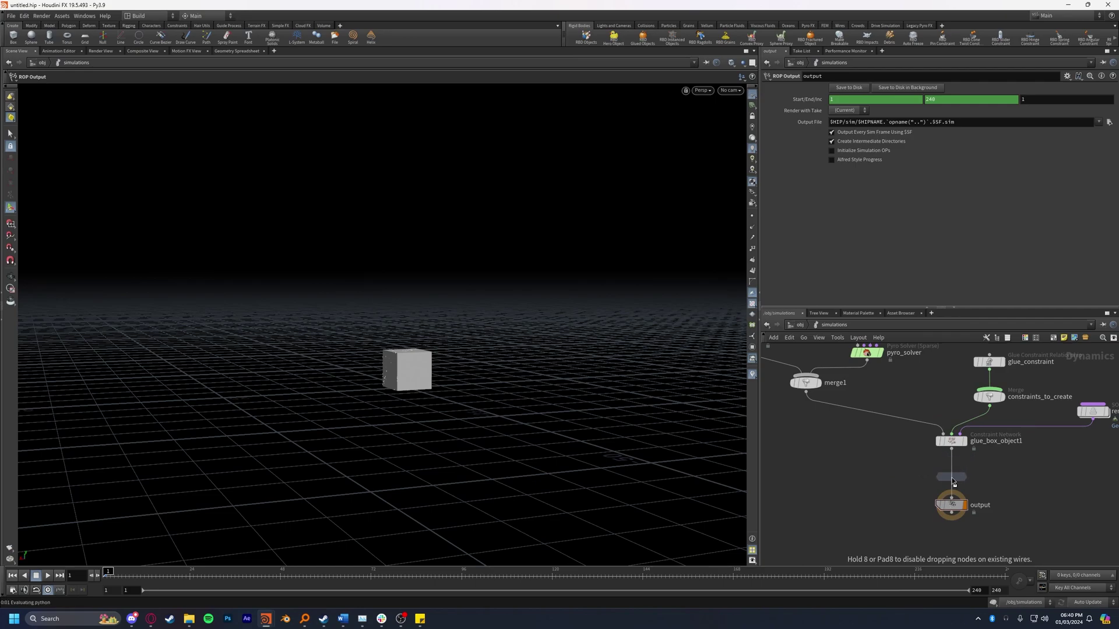
pyautogui.press('Tab')
pyautogui.write('me')
pyautogui.press('Return')
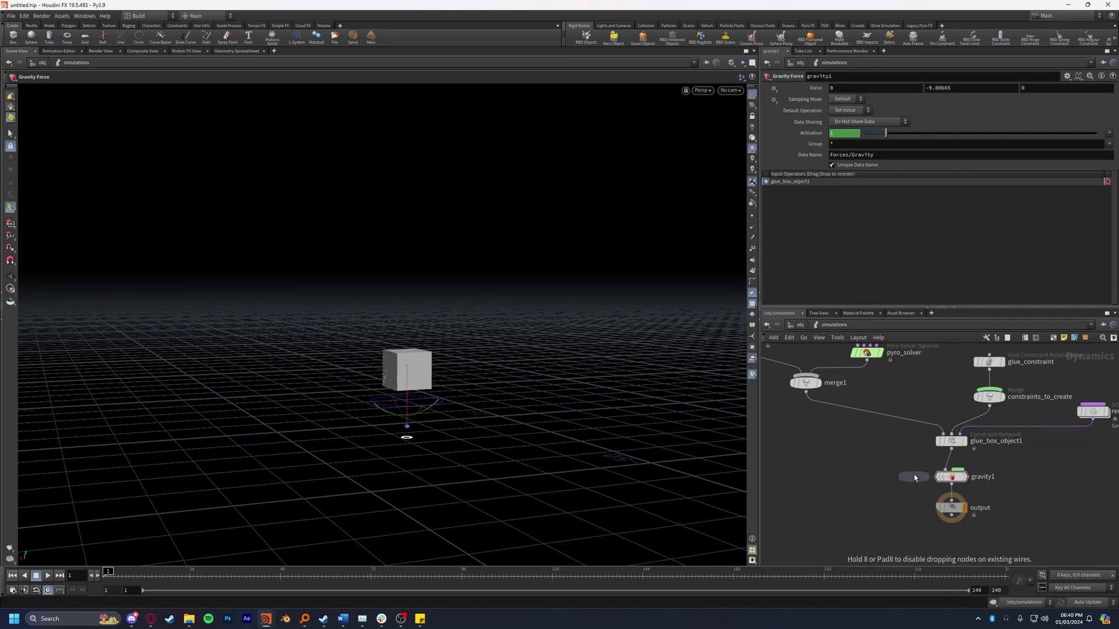
pyautogui.click(945, 470)
# Step: Add groundplane1, wire it into merge3, and hide its proxy geometry
pyautogui.press('Tab')
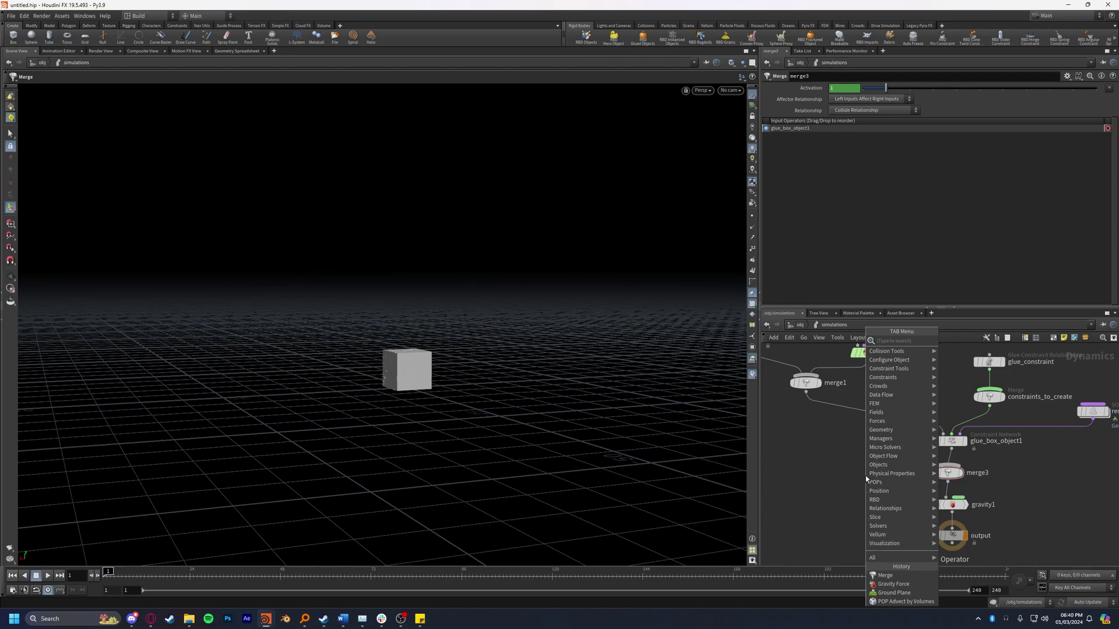
pyautogui.write('null')
pyautogui.press('Return')
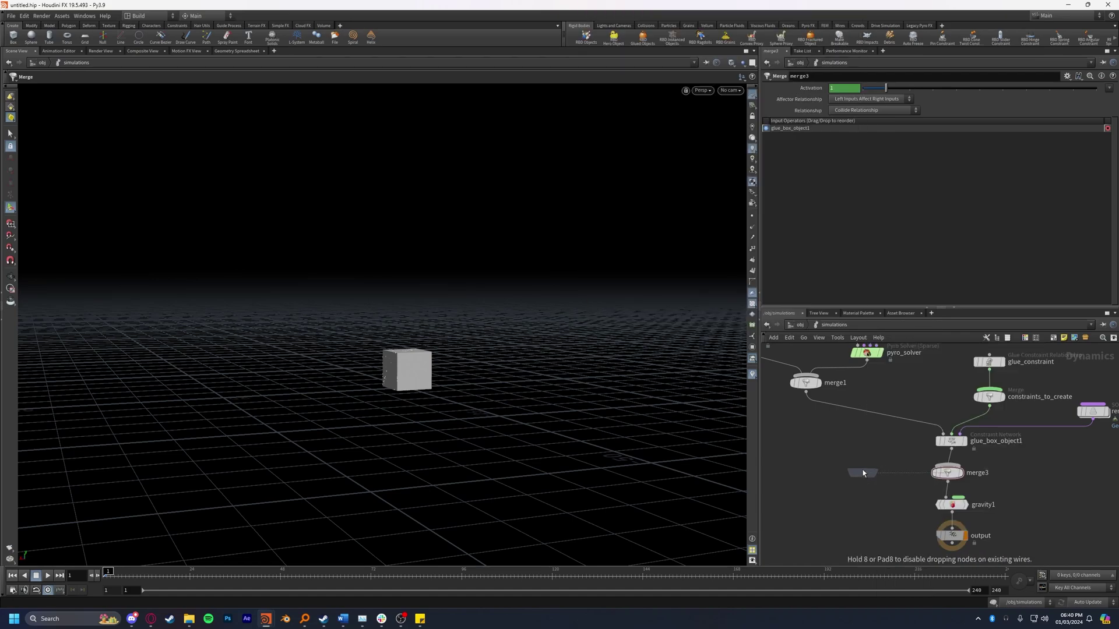
pyautogui.click(865, 475)
pyautogui.moveTo(863, 471); pyautogui.dragTo(947, 473)
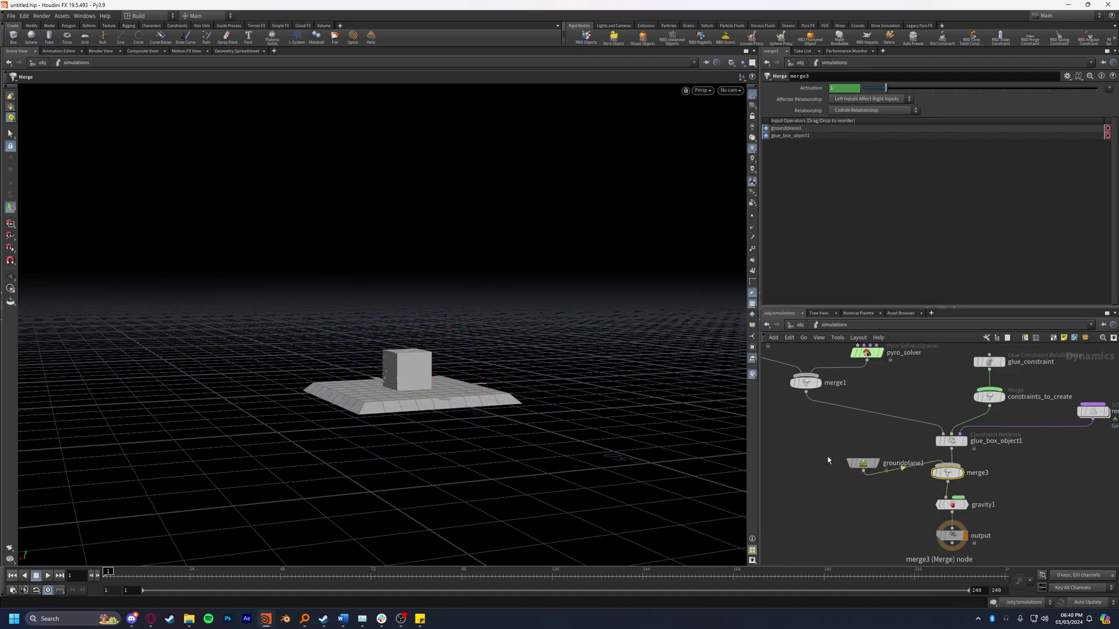
pyautogui.moveTo(855, 464); pyautogui.dragTo(880, 447)
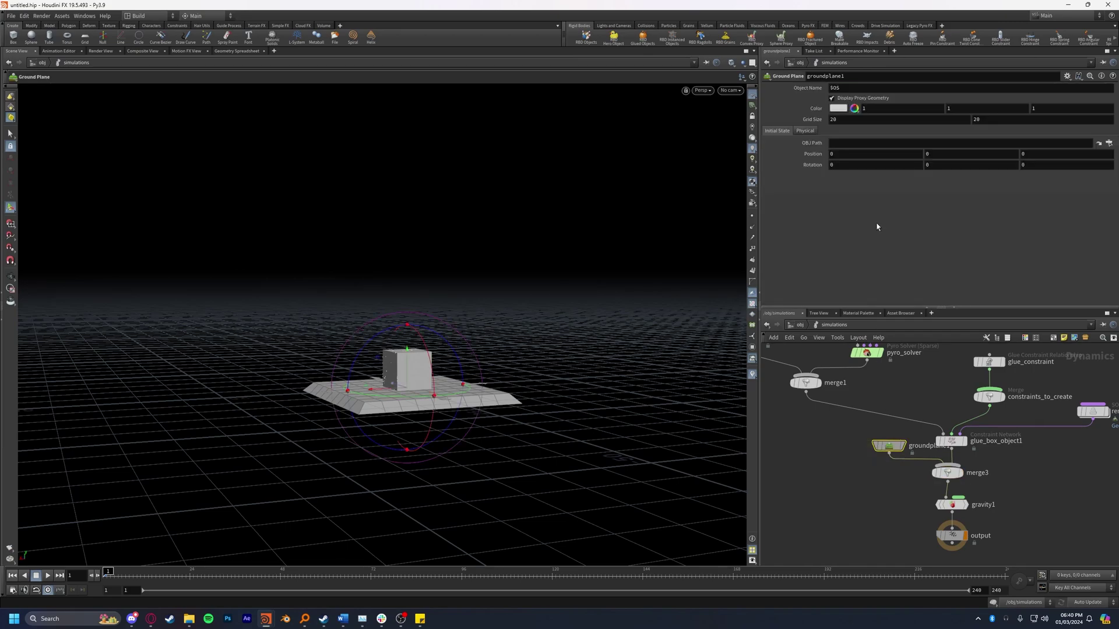
pyautogui.click(865, 99)
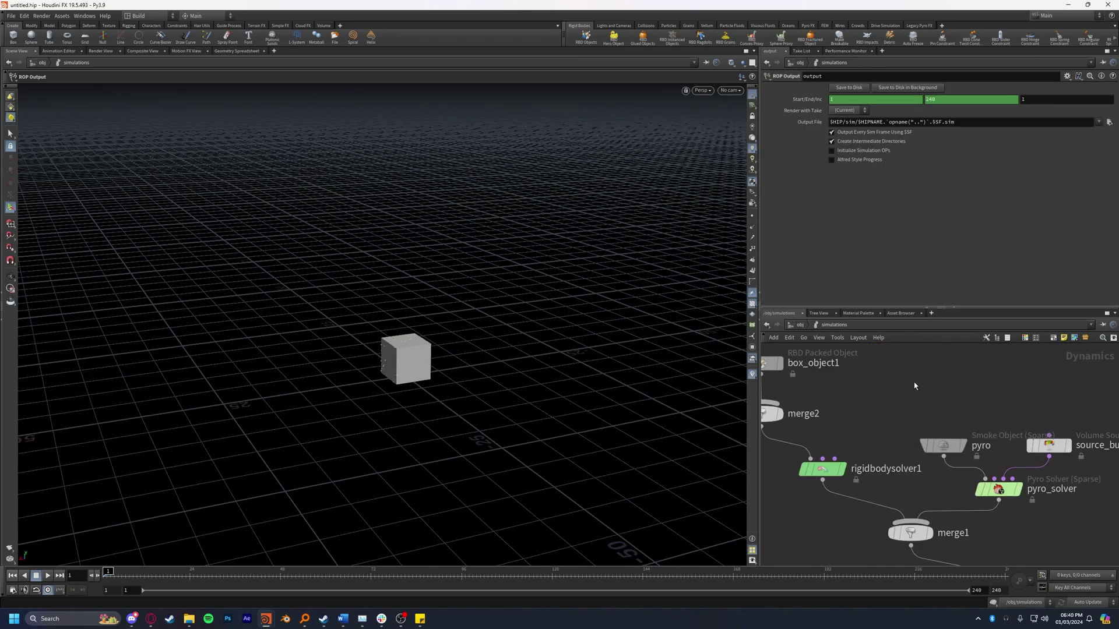
# Step: Add POP Advect by Volumes and wire it into rigidbodysolver1's pre-solve input
pyautogui.press('Tab')
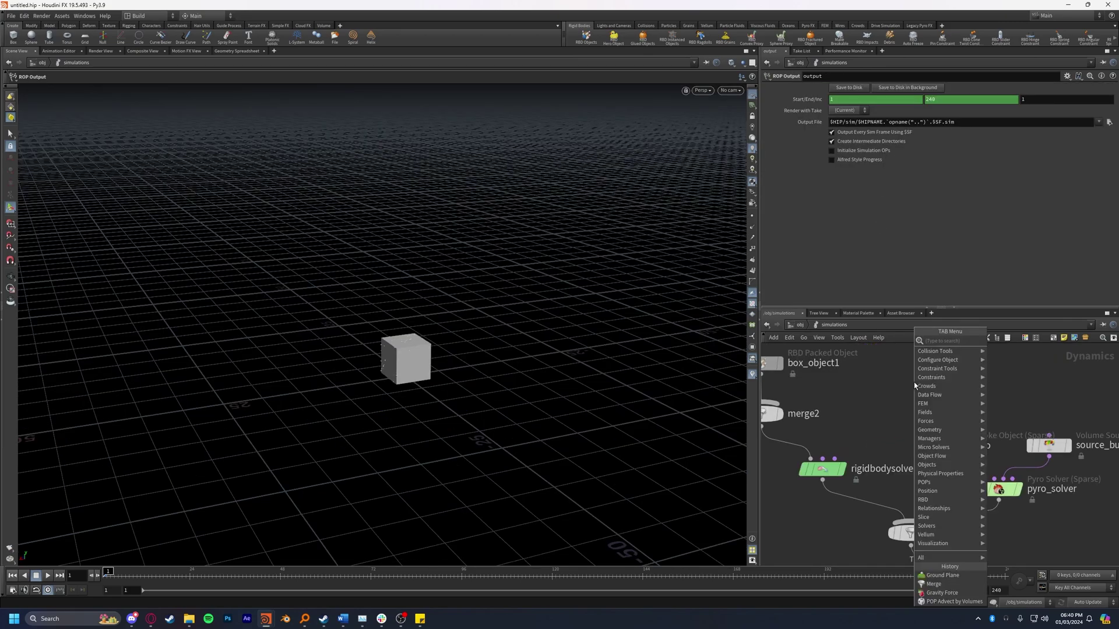
pyautogui.write('popad')
pyautogui.press('Down')
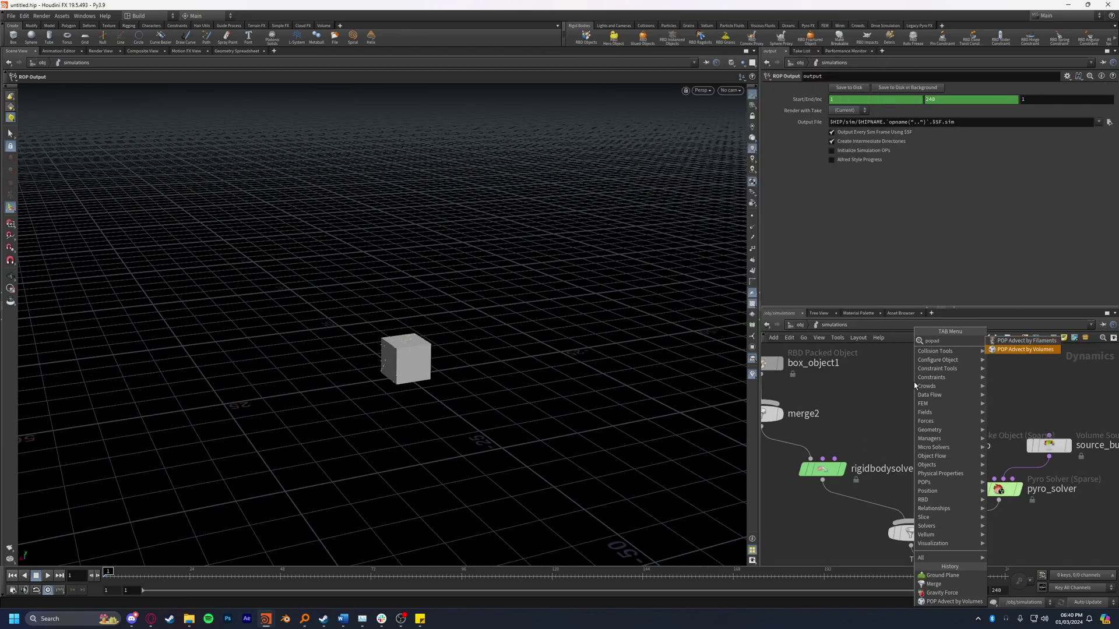
pyautogui.press('Return')
pyautogui.click(903, 384)
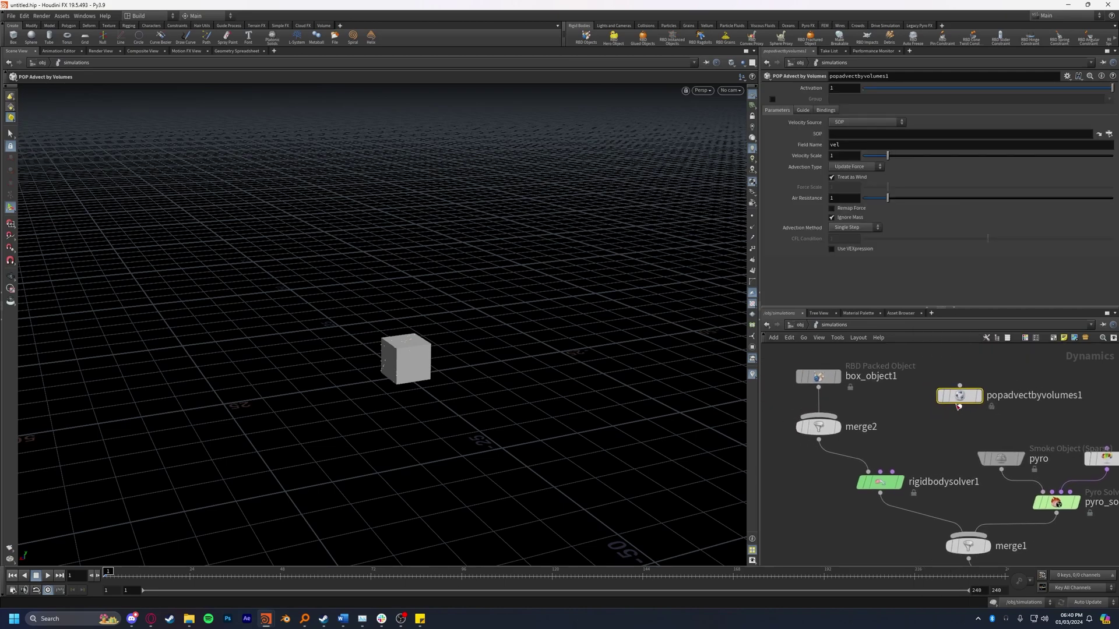
pyautogui.moveTo(959, 407); pyautogui.dragTo(882, 471)
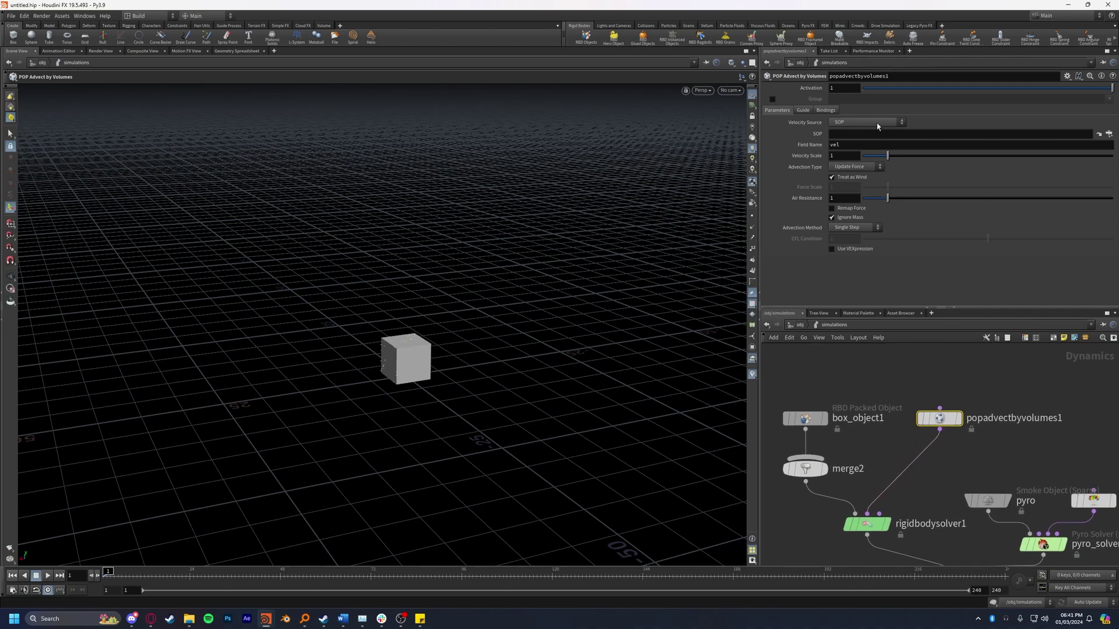
# Step: Use /obj/fireball/volumerasterizeattributes1 field v as velocity source, with Treat as Wind off
pyautogui.click(1109, 133)
pyautogui.moveTo(1014, 7); pyautogui.dragTo(545, 110)
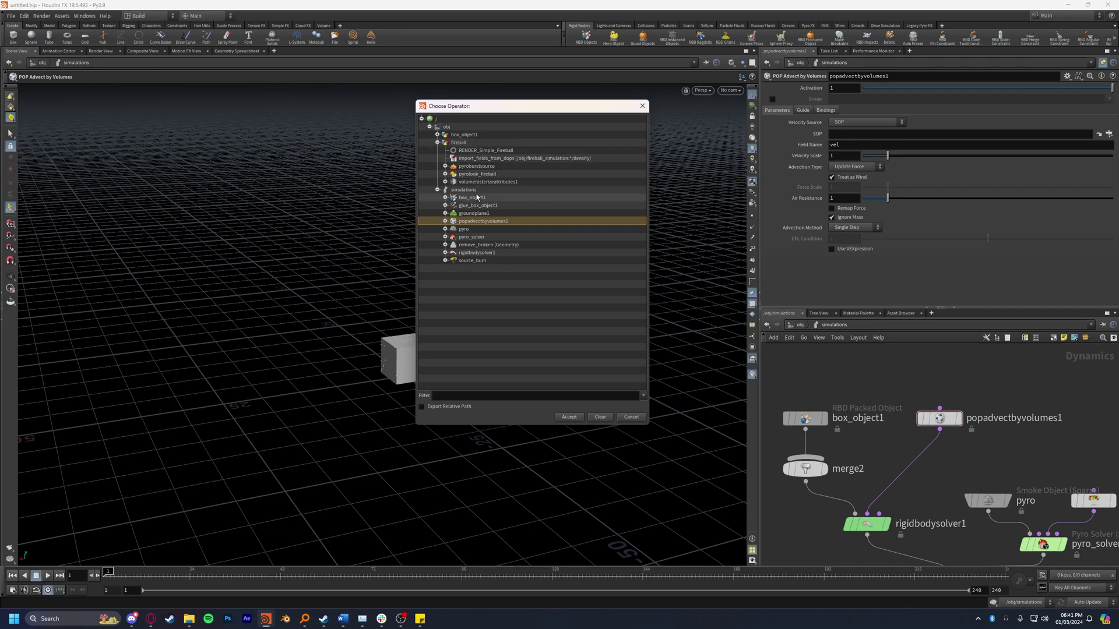
pyautogui.click(476, 183)
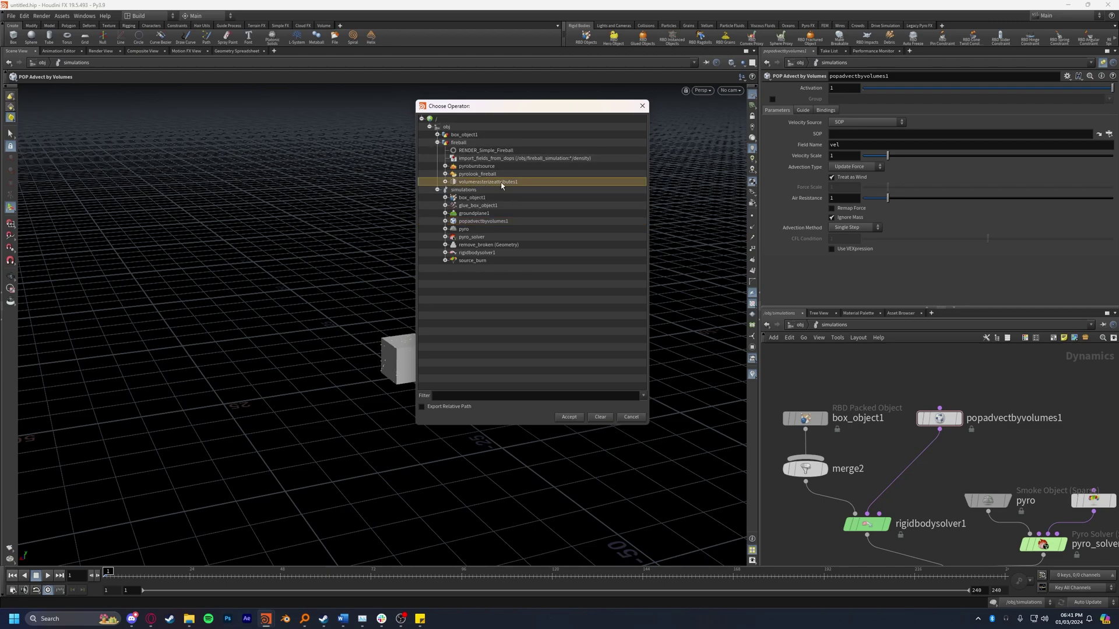
pyautogui.click(568, 417)
pyautogui.press('Tab')
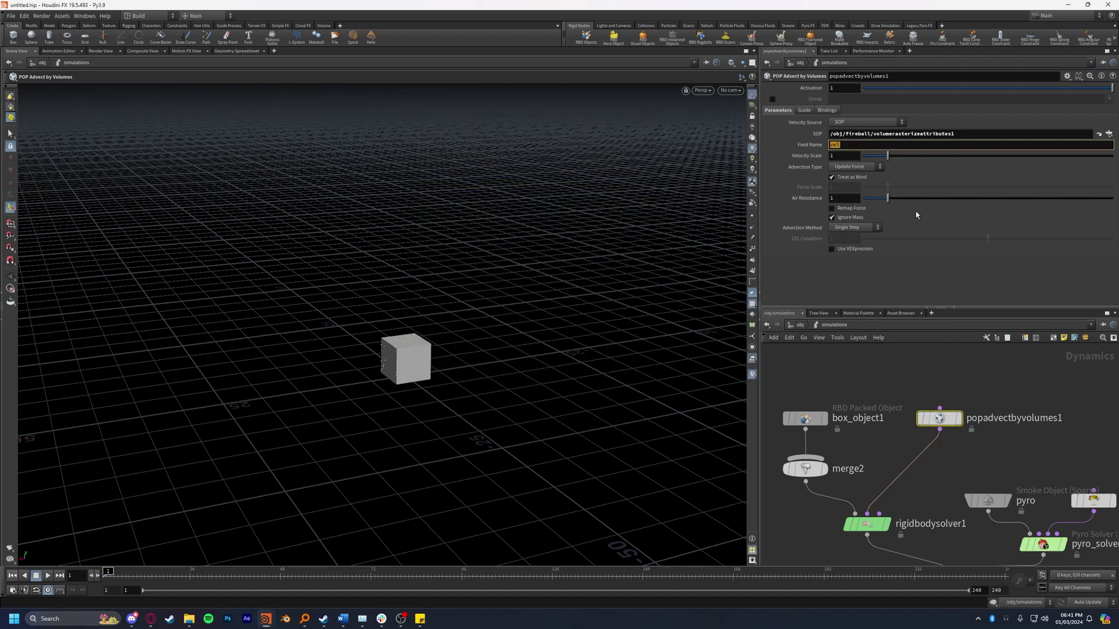
pyautogui.write('v')
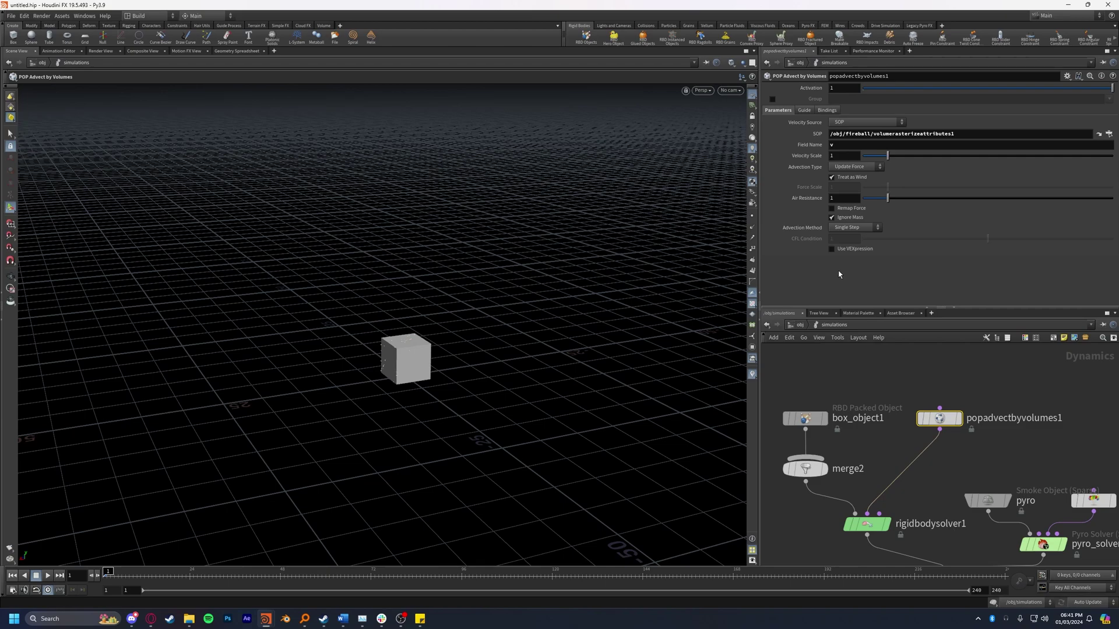
pyautogui.click(850, 178)
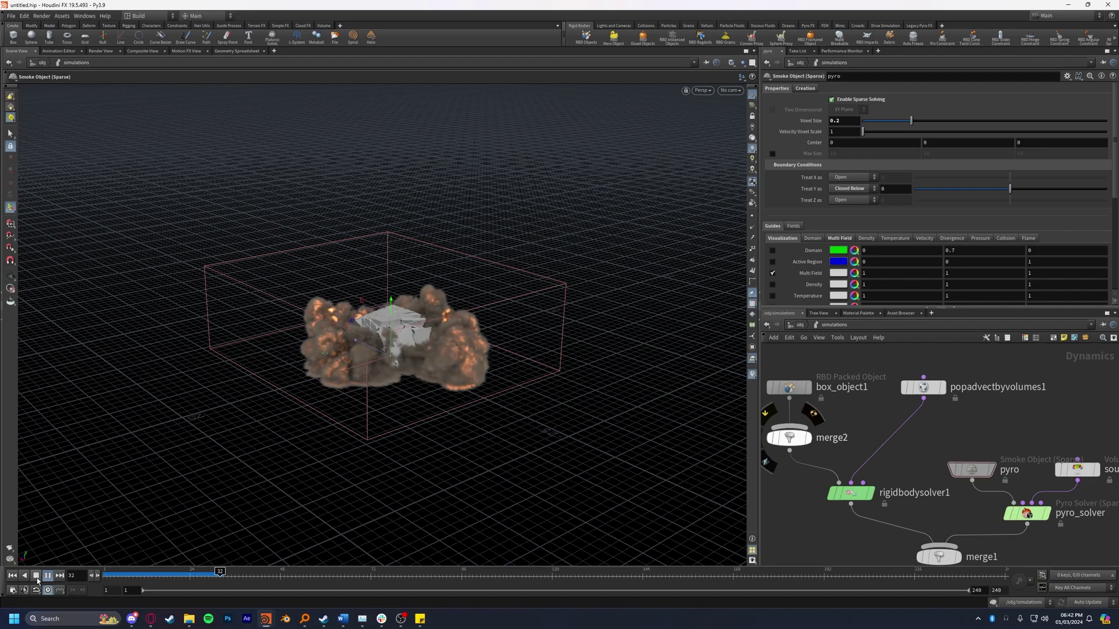
# Step: Stop at frame 39, orbit the exploding box, rewind to frame 1 and select popadvectbyvolumes1
pyautogui.click(36, 576)
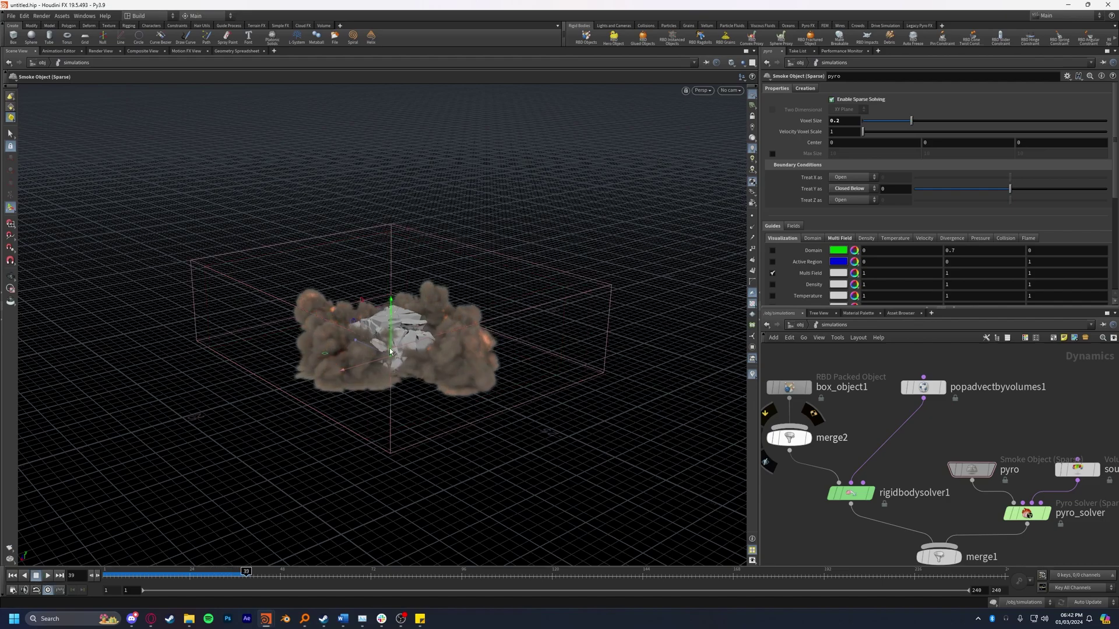
pyautogui.keyDown('alt'); pyautogui.moveTo(390, 351); pyautogui.dragTo(546, 379); pyautogui.keyUp('alt')
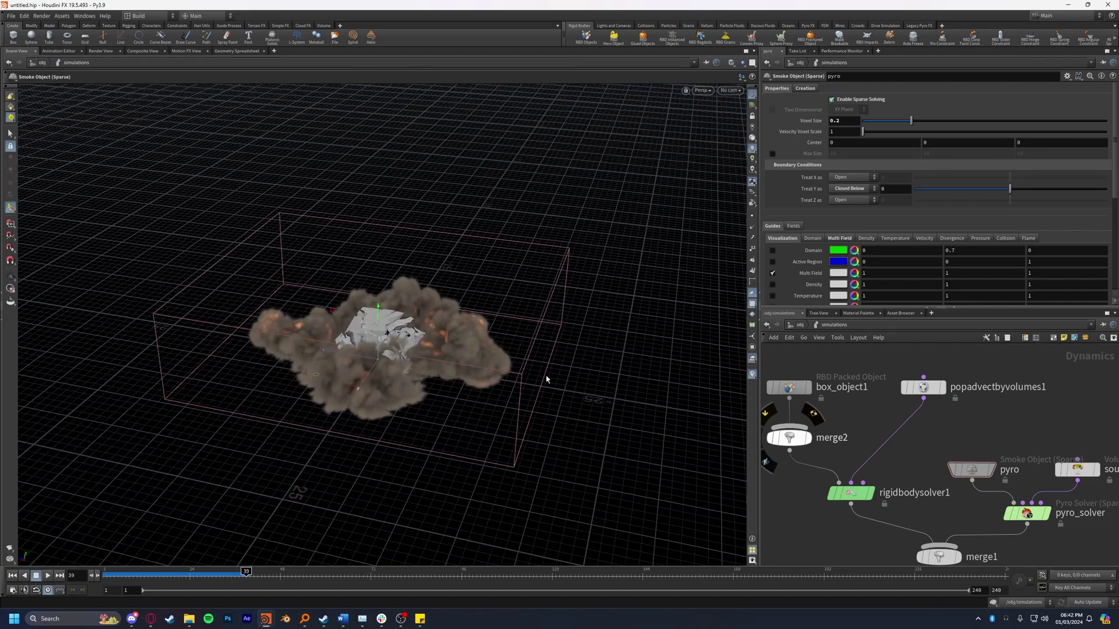
pyautogui.click(12, 576)
pyautogui.click(953, 389)
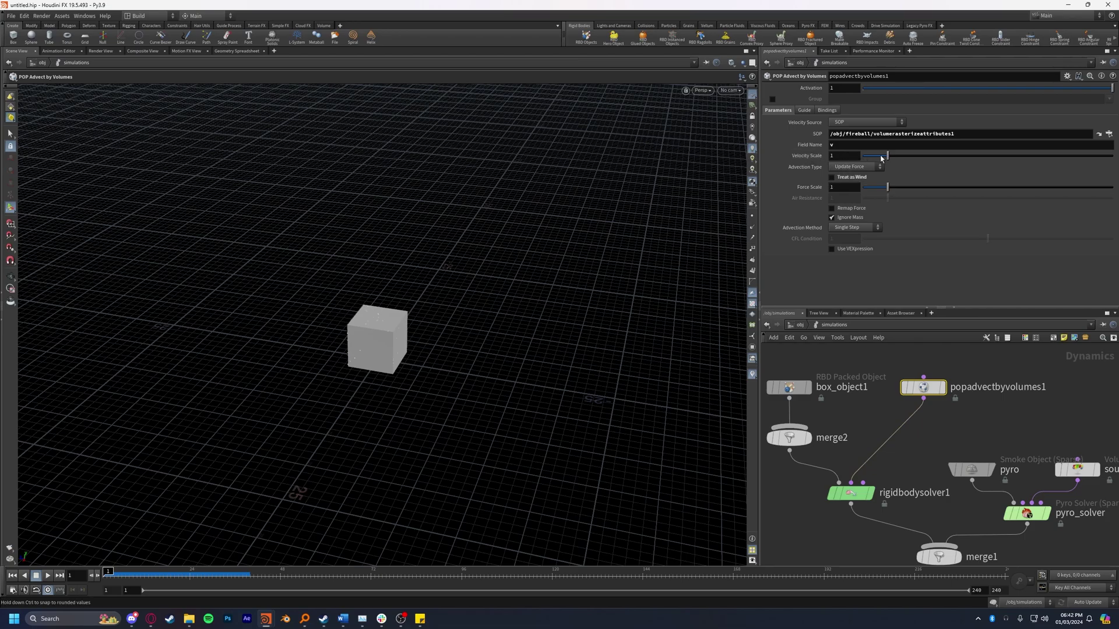
# Step: Raise Velocity Scale and Force Scale to 10 and play the simulation to watch the blast
pyautogui.moveTo(886, 156); pyautogui.dragTo(1113, 187)
pyautogui.keyDown('alt'); pyautogui.moveTo(304, 365); pyautogui.dragTo(317, 412); pyautogui.keyUp('alt')
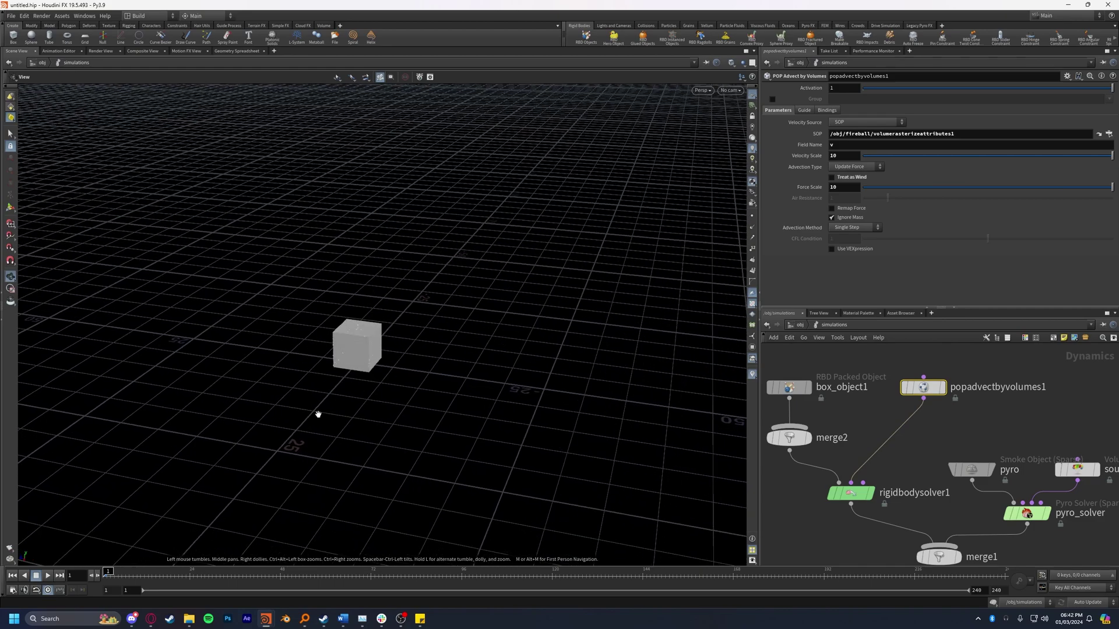
pyautogui.click(44, 578)
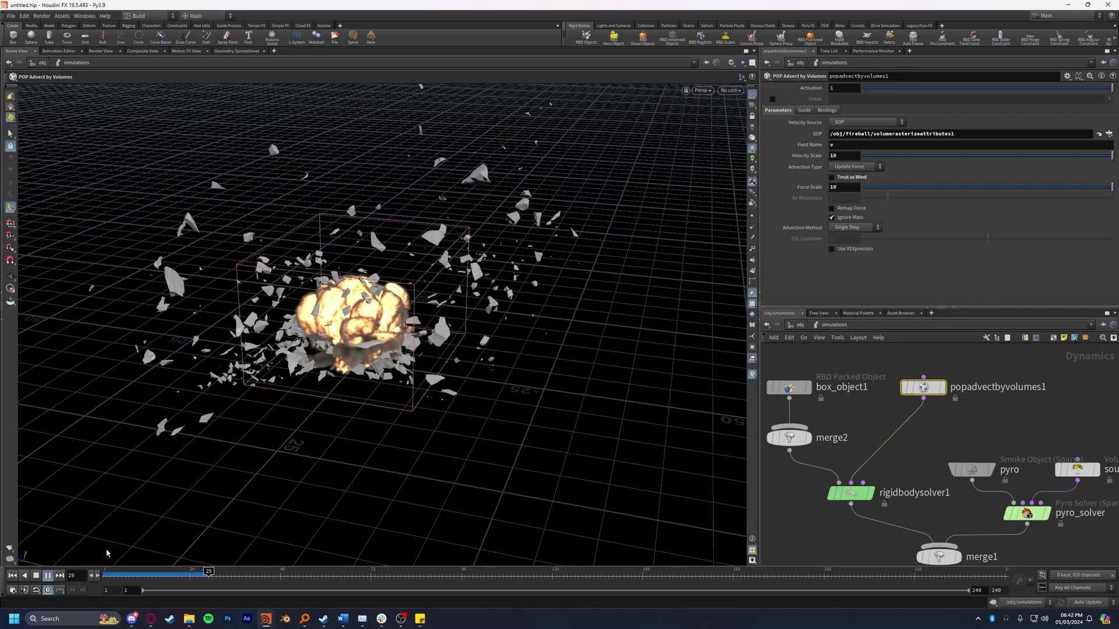
pyautogui.keyDown('alt'); pyautogui.moveTo(106, 553); pyautogui.dragTo(262, 443); pyautogui.keyUp('alt')
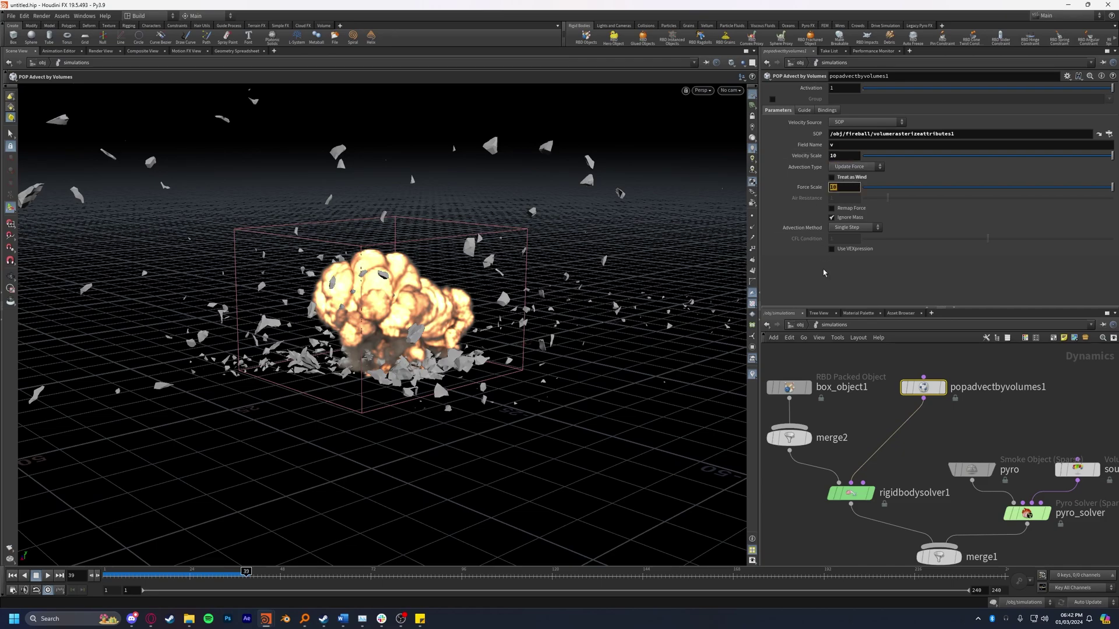
pyautogui.press('Escape')
pyautogui.moveTo(251, 506); pyautogui.dragTo(185, 520)
# Step: Replay the simulation from frame 1, rewind, and turn off Ignore Mass
pyautogui.click(12, 575)
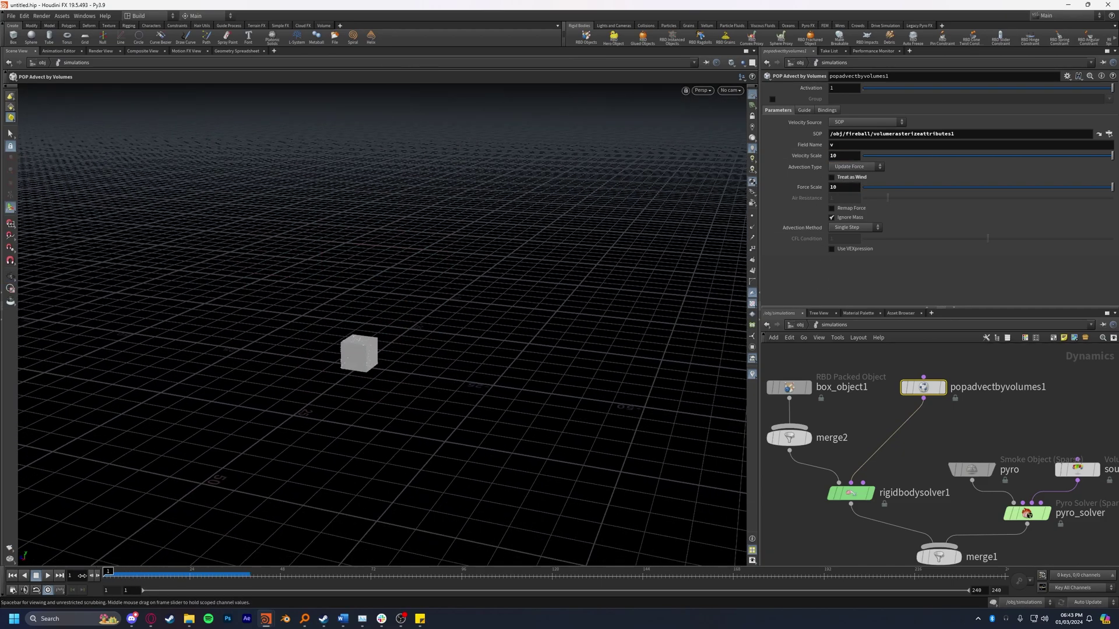
pyautogui.click(48, 575)
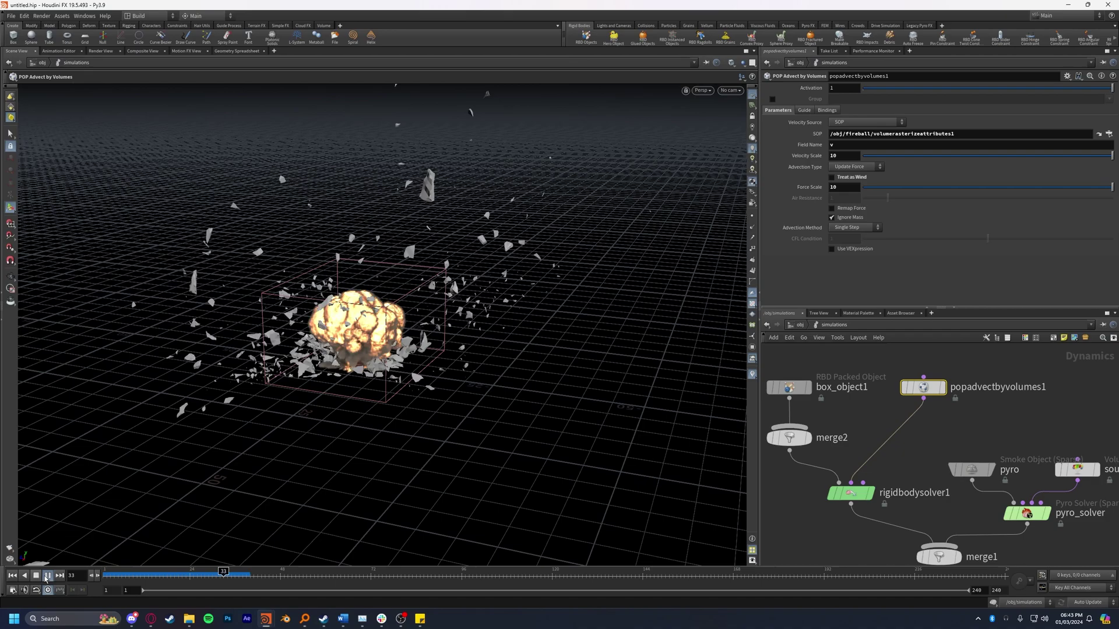
pyautogui.press('Up')
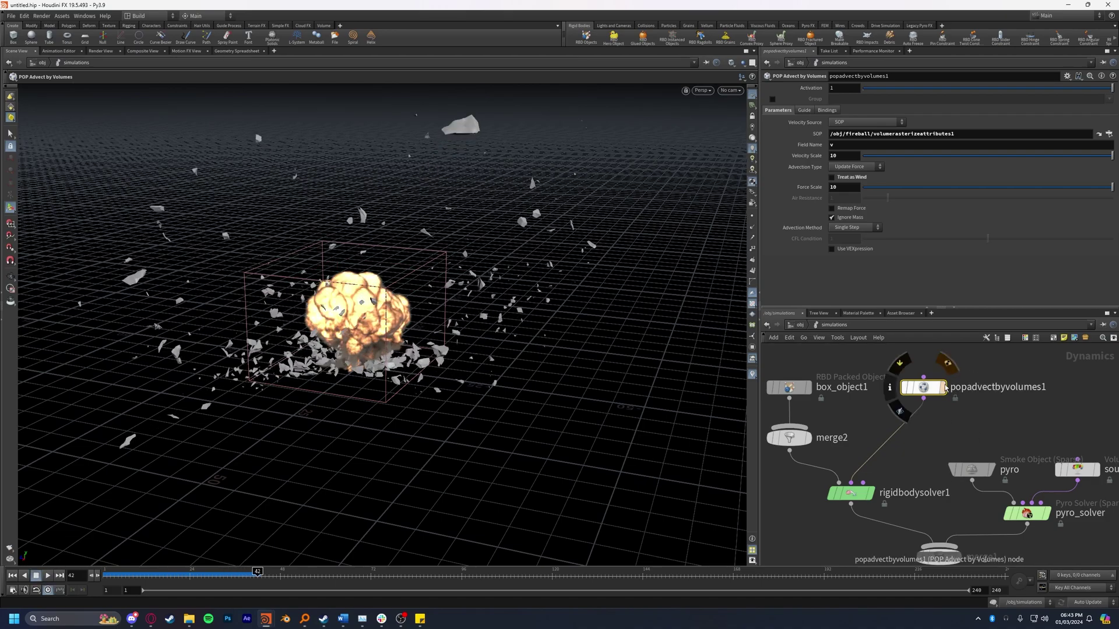
pyautogui.click(148, 574)
pyautogui.moveTo(148, 573); pyautogui.dragTo(107, 573)
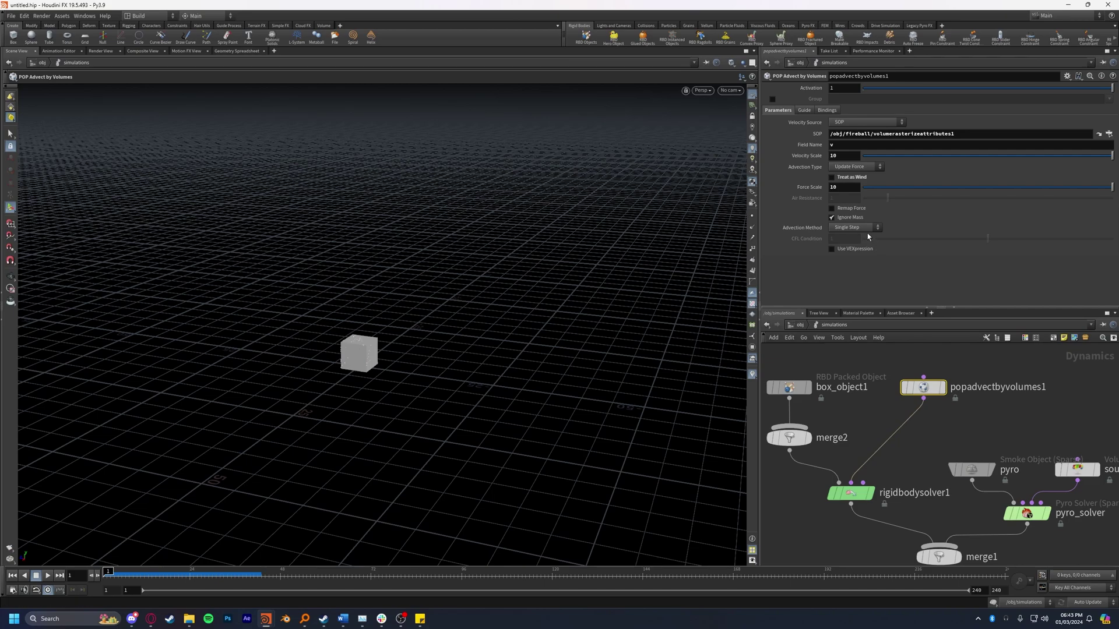
pyautogui.click(846, 218)
# Step: Test box_object1 with a Density of 1 by playing the simulation, then rewind
pyautogui.moveTo(839, 371); pyautogui.dragTo(883, 378, button='middle')
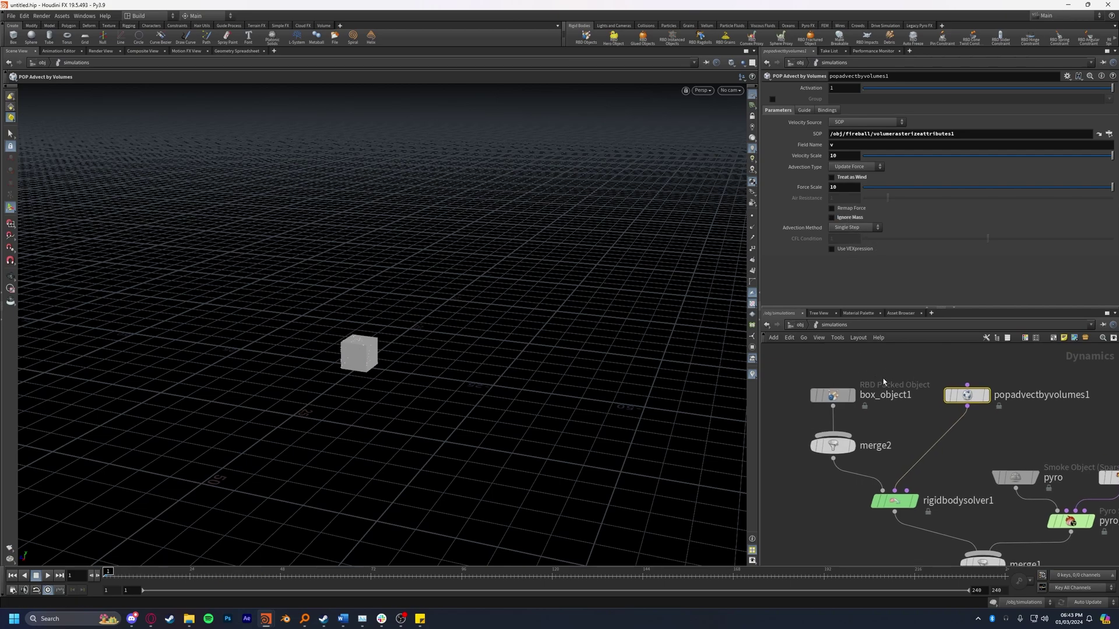
pyautogui.click(833, 388)
pyautogui.moveTo(833, 388); pyautogui.dragTo(833, 378)
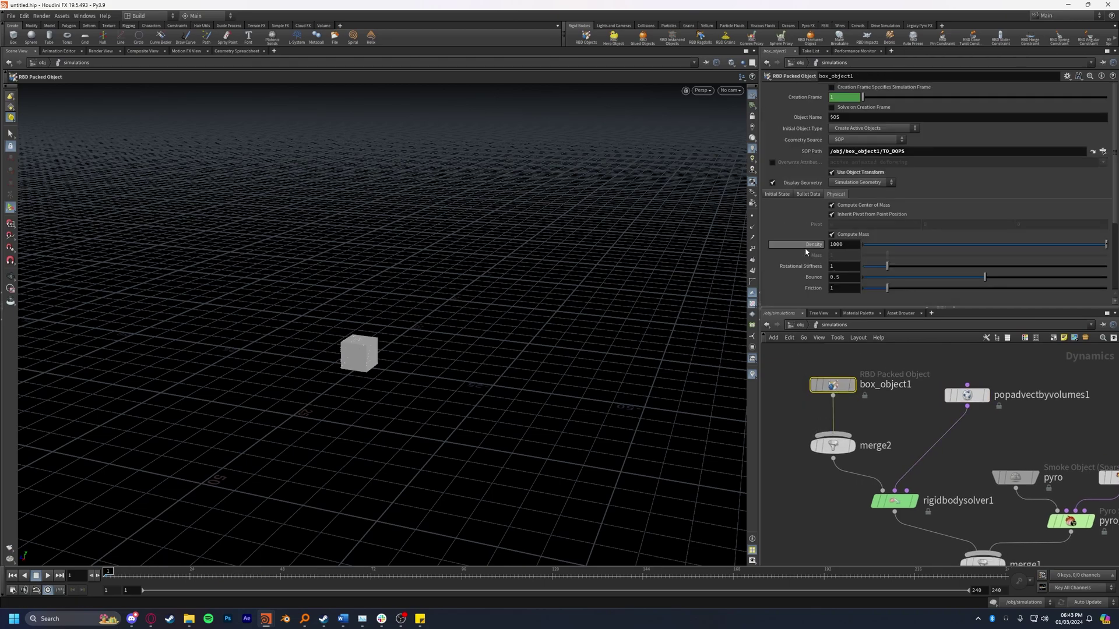
pyautogui.moveTo(841, 391)
pyautogui.click(49, 576)
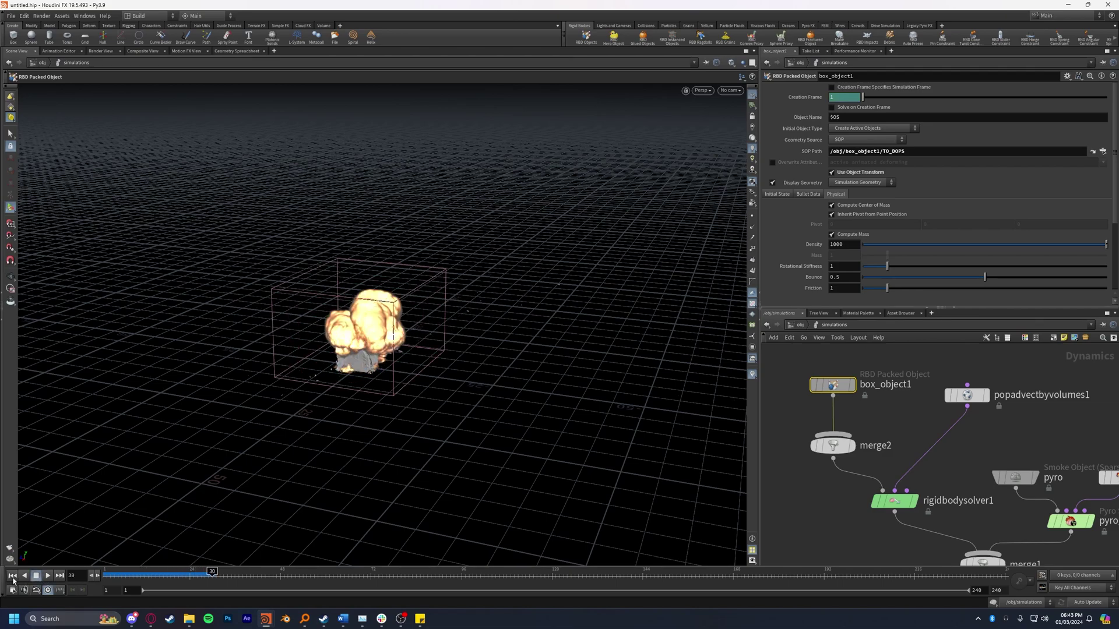
pyautogui.click(36, 575)
pyautogui.press('BackSpace')
pyautogui.press('Return')
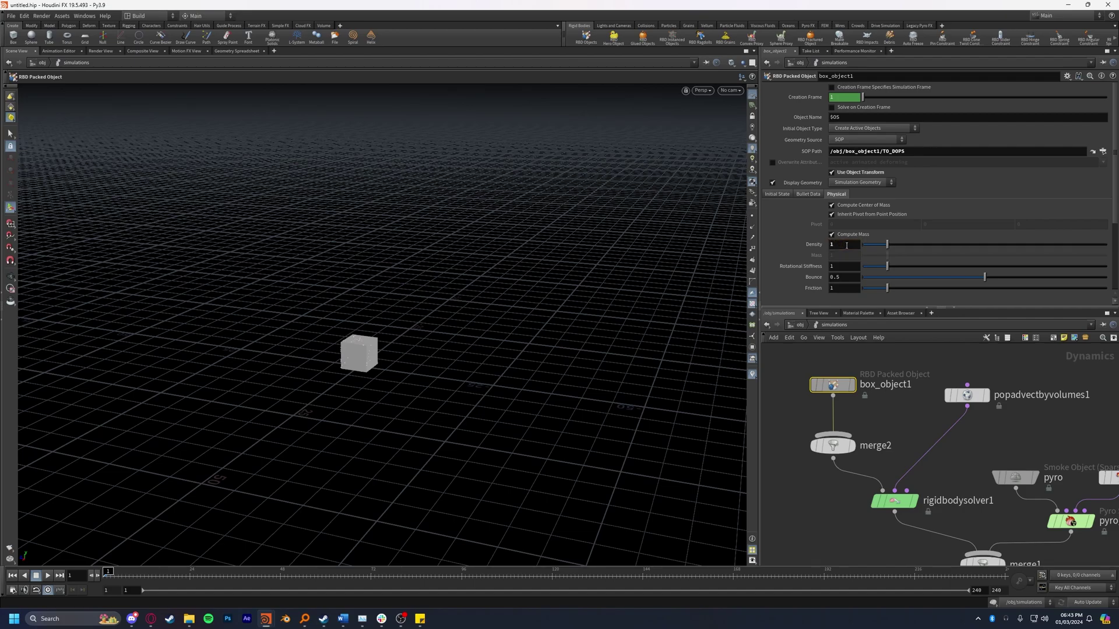
pyautogui.click(48, 576)
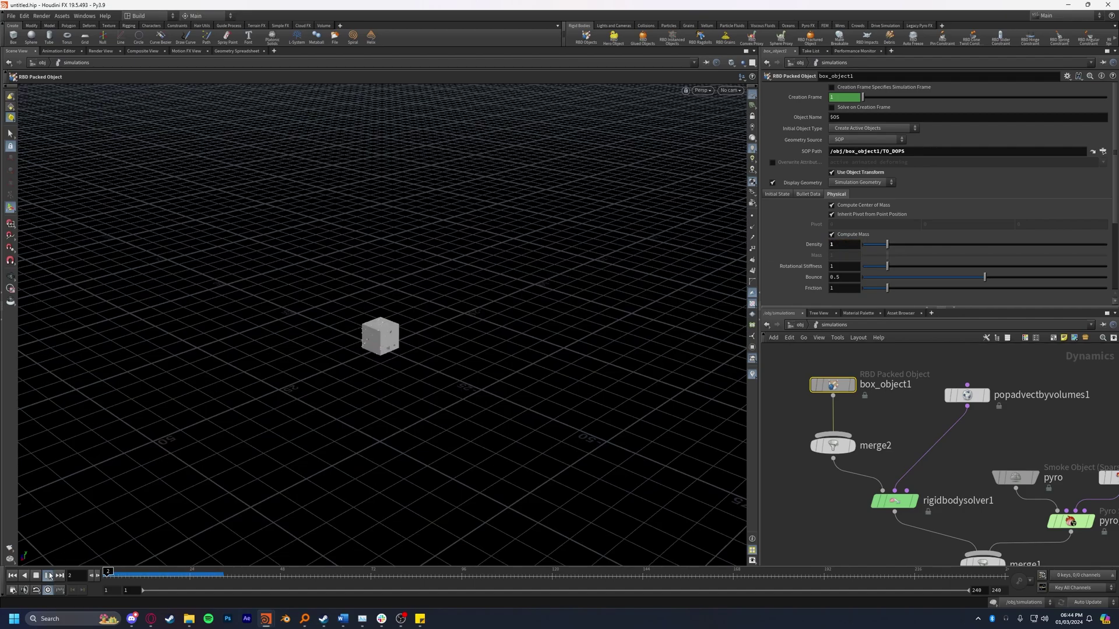
pyautogui.click(36, 576)
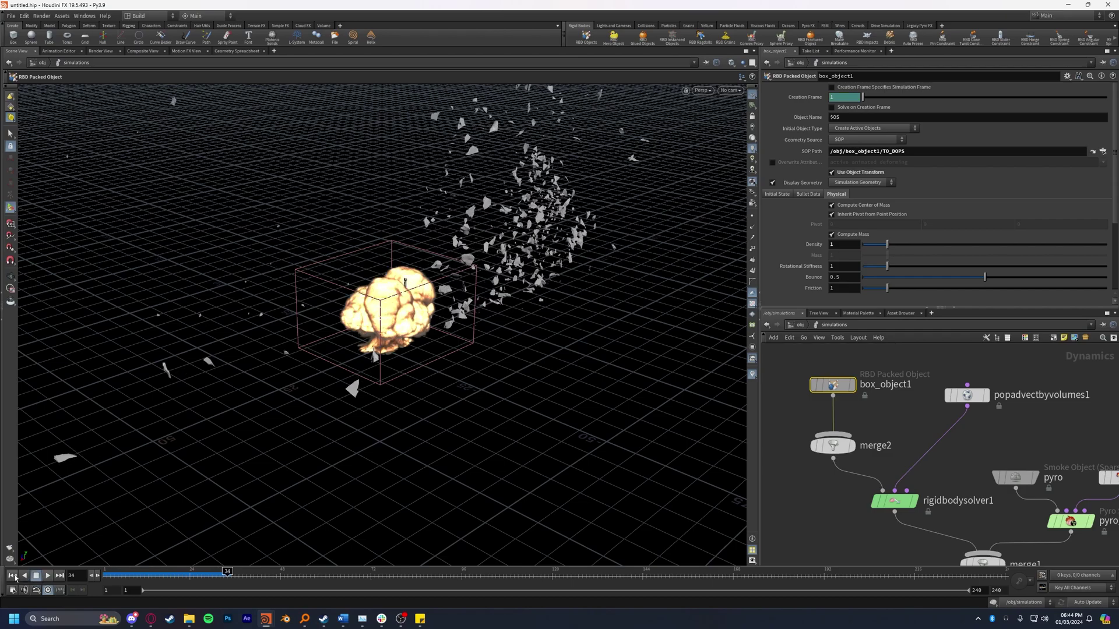
pyautogui.click(12, 575)
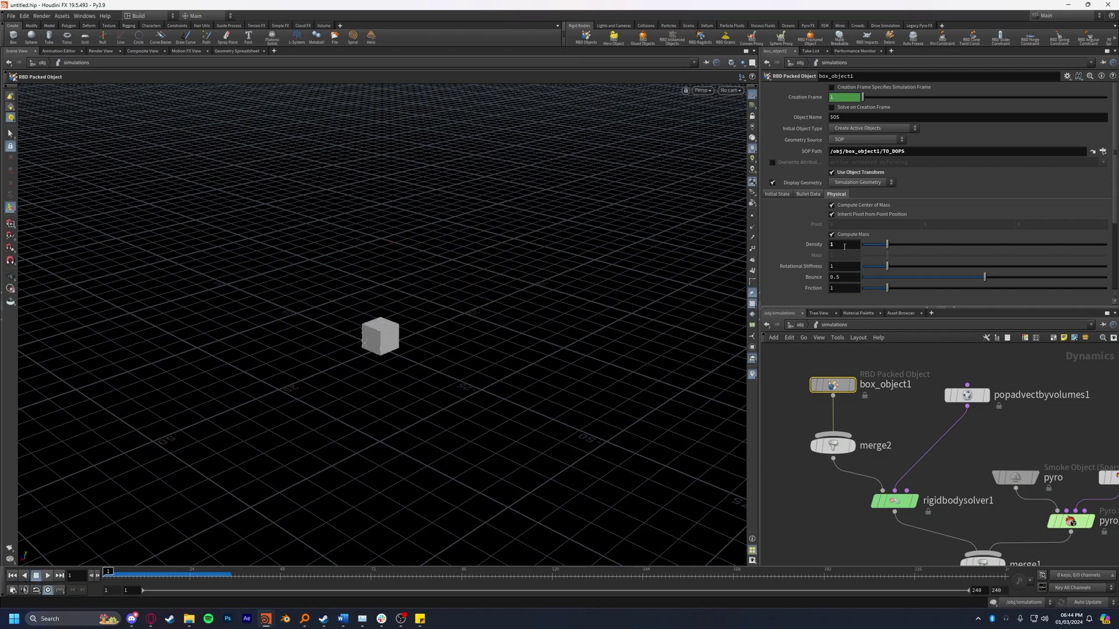
# Step: Restore box_object1's Density to 1000 and select popadvectbyvolumes1
pyautogui.click(844, 247)
pyautogui.write('000')
pyautogui.press('Return')
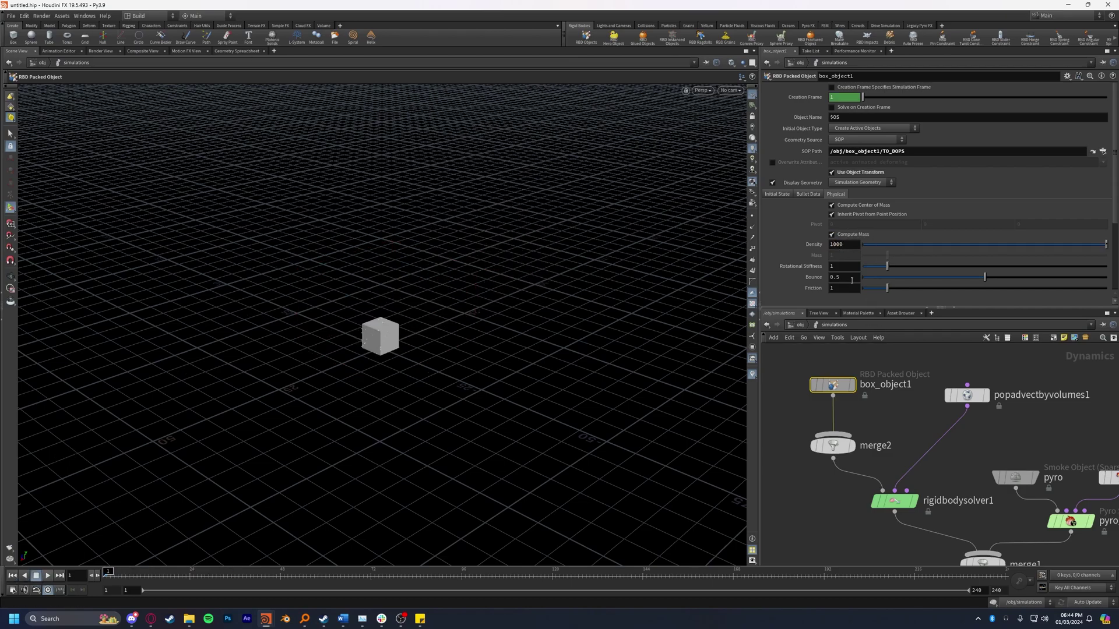
pyautogui.click(966, 395)
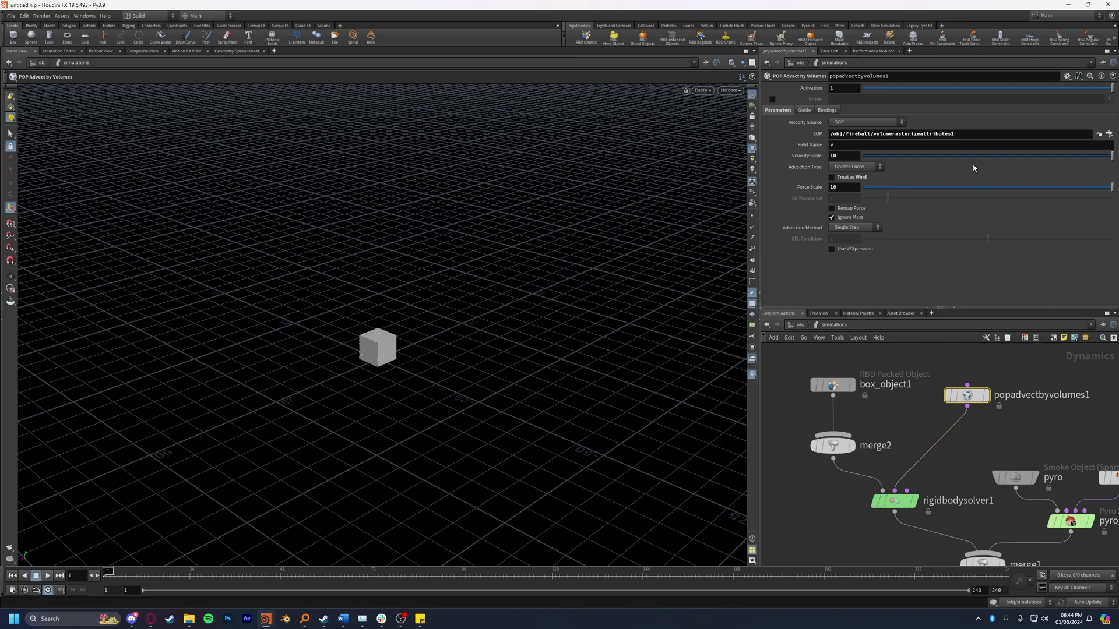
# Step: Switch popadvectbyvolumes1's Velocity Source to DOP Data
pyautogui.click(1014, 477)
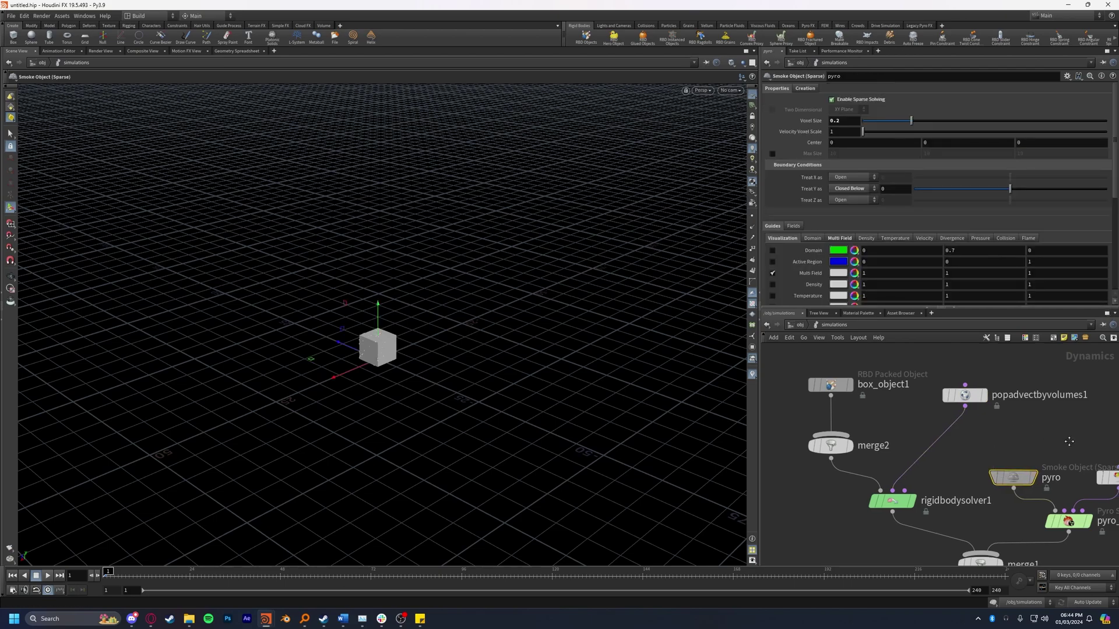
pyautogui.moveTo(1010, 369); pyautogui.dragTo(978, 371, button='middle')
pyautogui.click(961, 391)
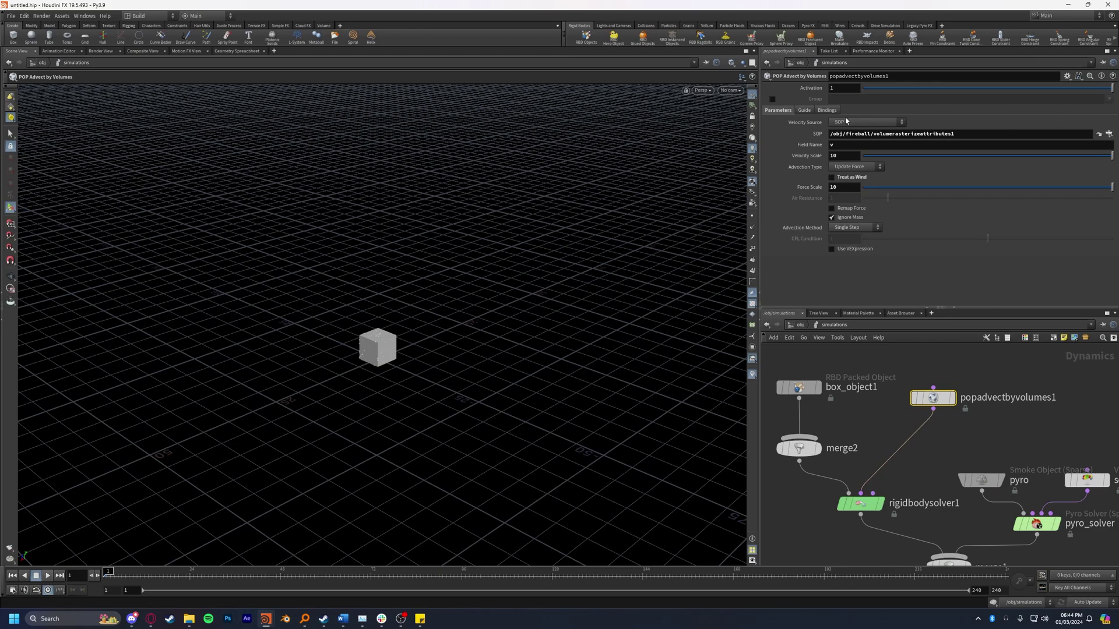
pyautogui.click(843, 124)
pyautogui.click(847, 139)
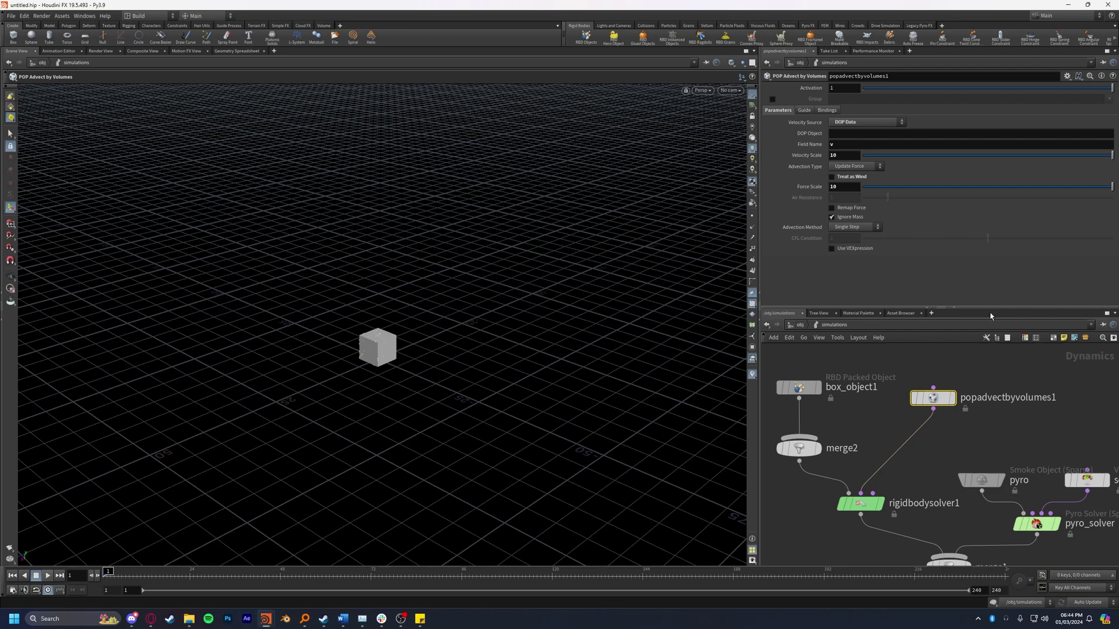
# Step: Set DOP Object to pyro and Field Name to vel, then look inside remove_broken
pyautogui.moveTo(982, 479); pyautogui.dragTo(973, 466)
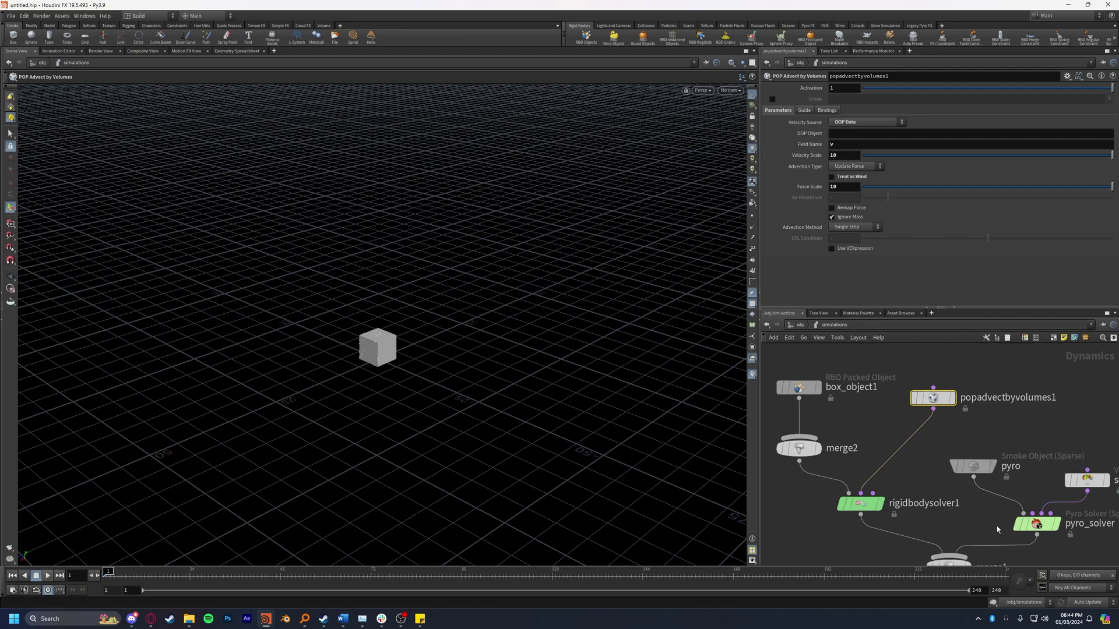
pyautogui.click(890, 135)
pyautogui.write('pyro')
pyautogui.press('Return')
pyautogui.click(866, 144)
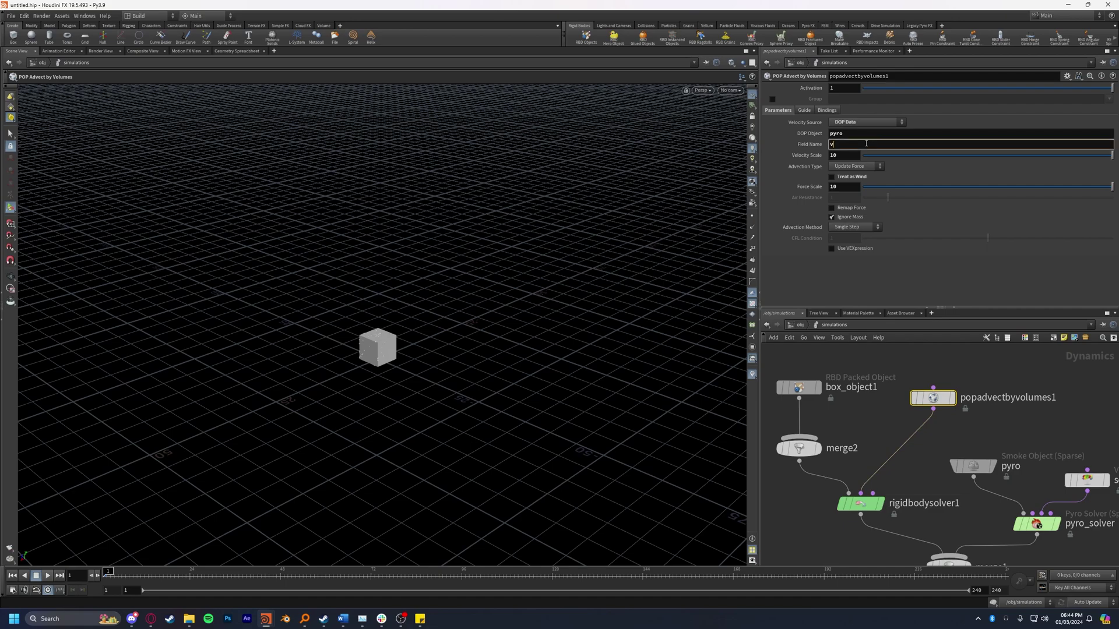
pyautogui.write('el')
pyautogui.press('Return')
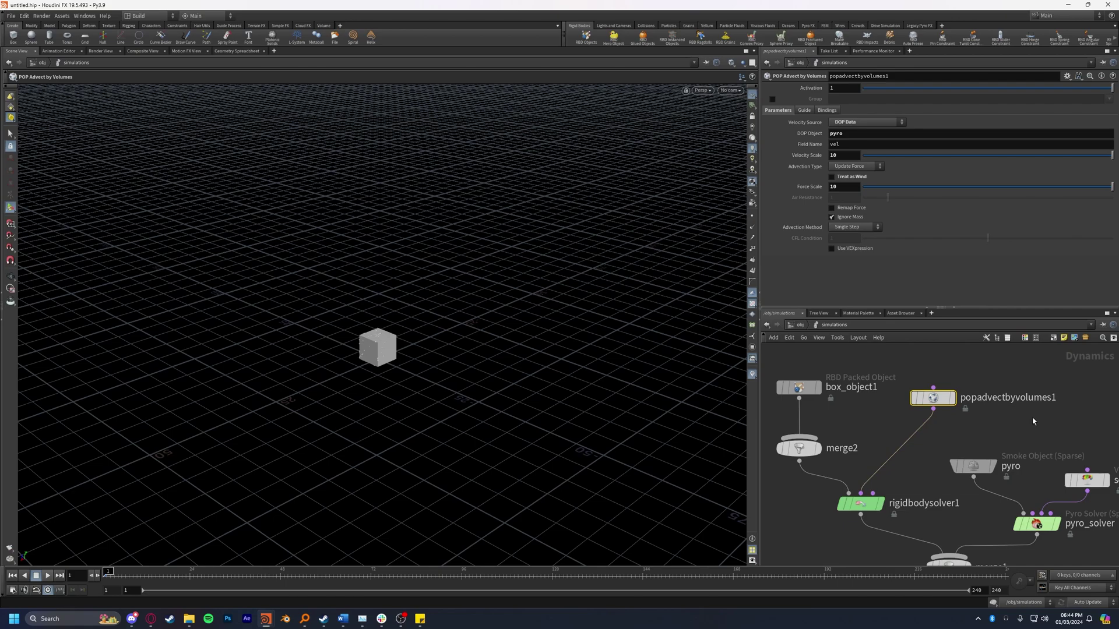
pyautogui.moveTo(947, 349); pyautogui.dragTo(720, 316, button='middle')
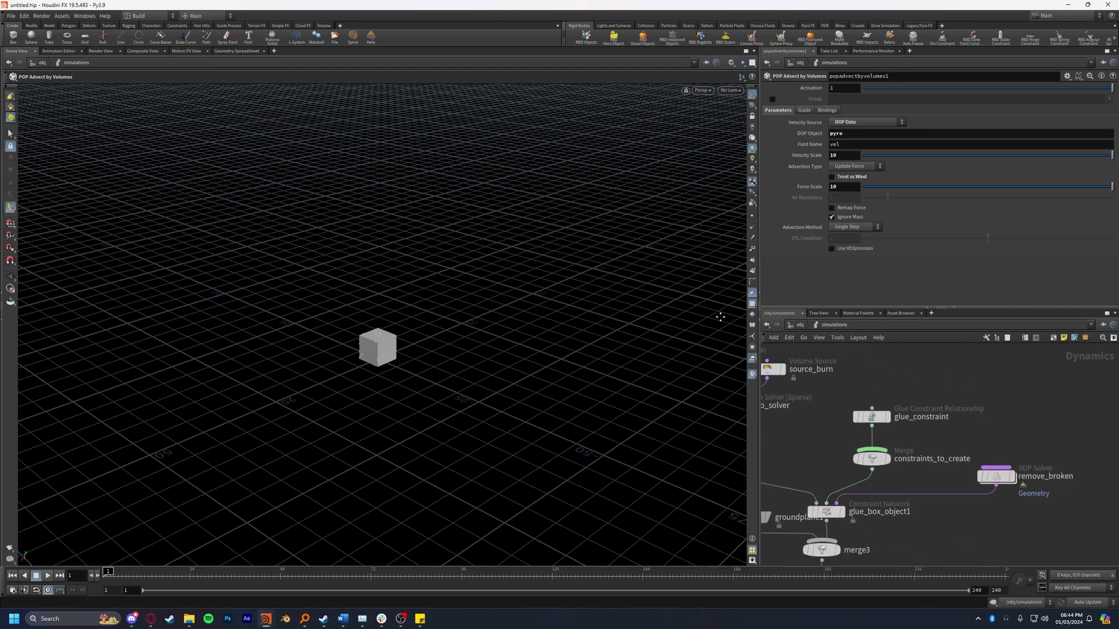
pyautogui.doubleClick(995, 476)
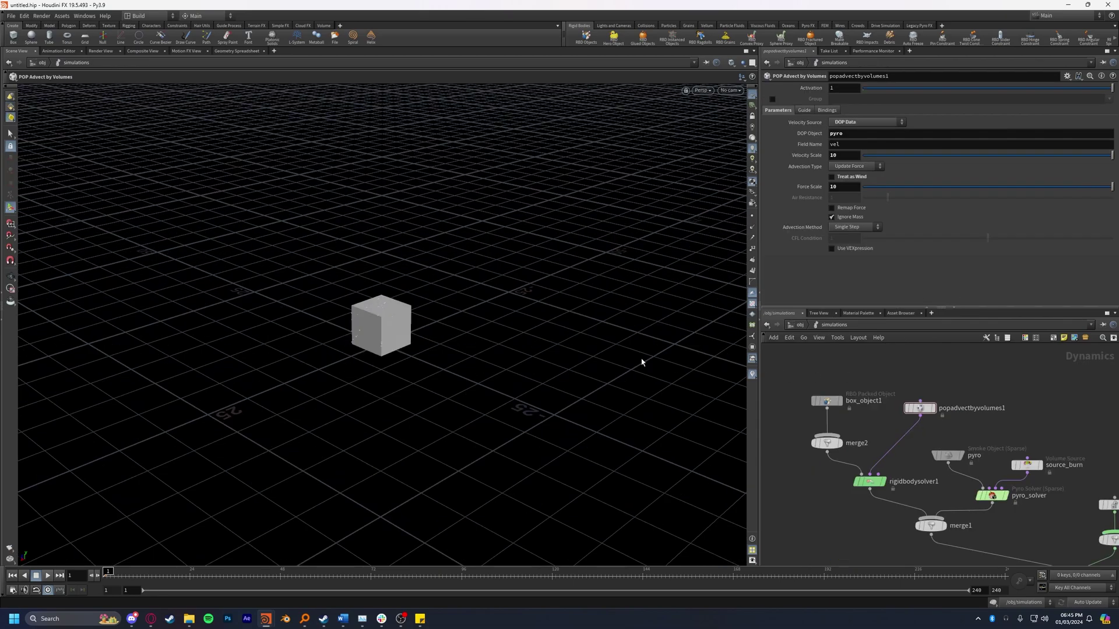
# Step: Play the simulation with the DOP velocity, then stop and rewind to frame 1
pyautogui.press('Return')
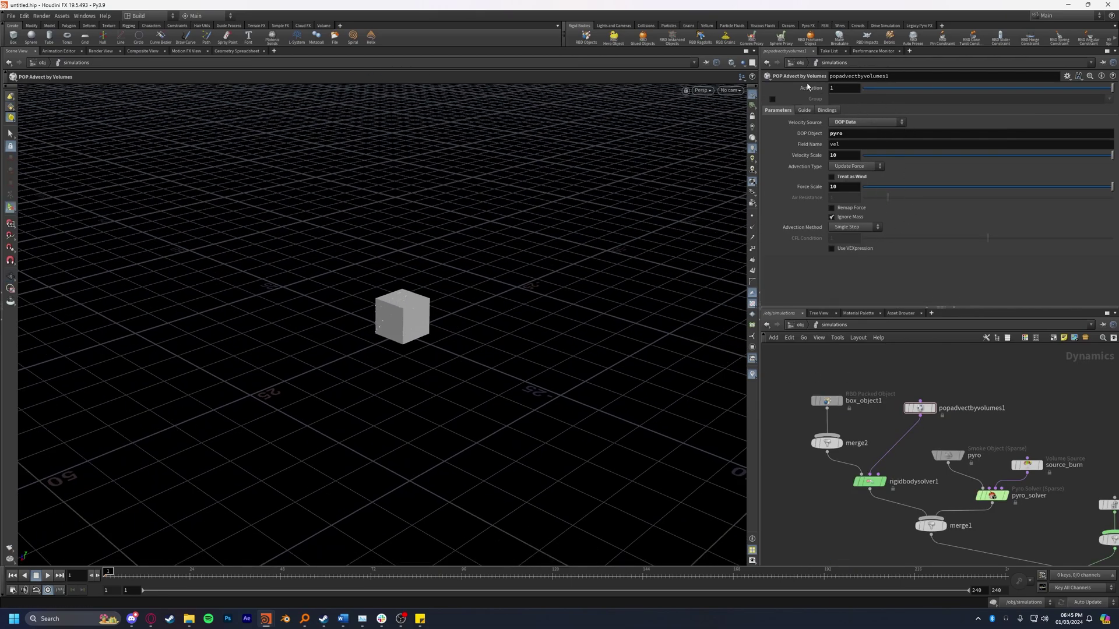
pyautogui.click(49, 574)
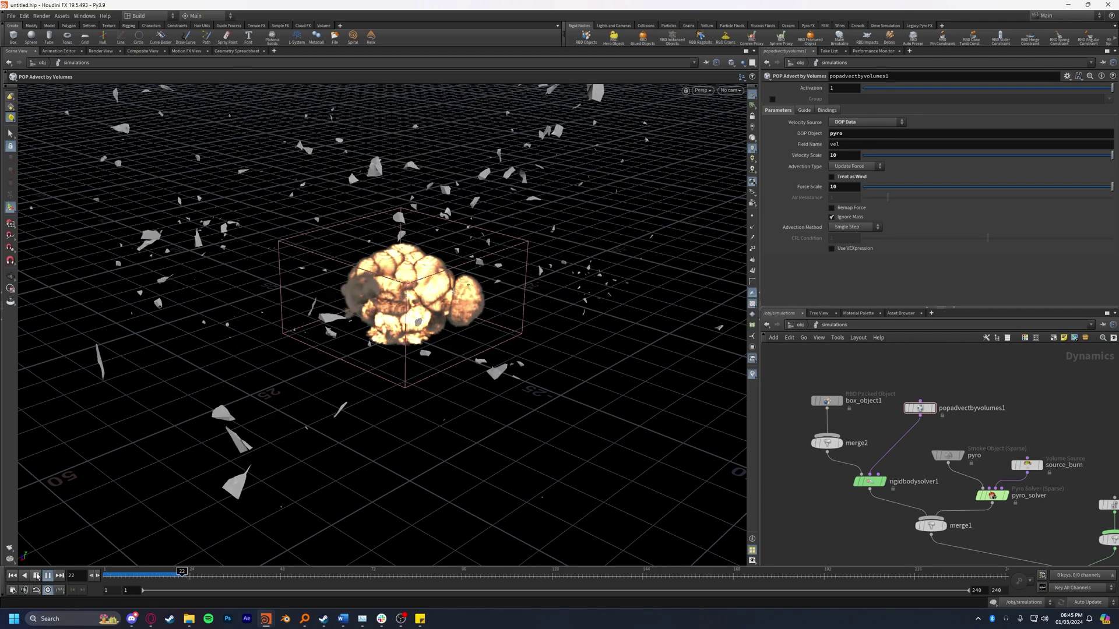
pyautogui.click(36, 576)
pyautogui.click(12, 576)
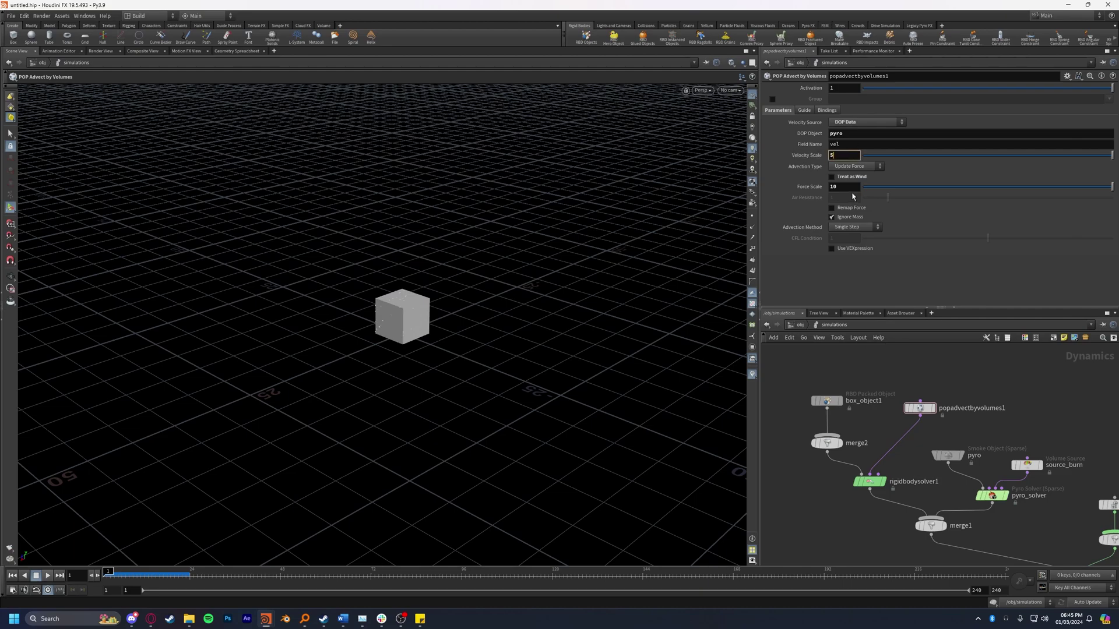
# Step: Set Velocity Scale and Force Scale to 5, then lower Velocity Scale to 2
pyautogui.press('Tab')
pyautogui.write('5')
pyautogui.press('Return')
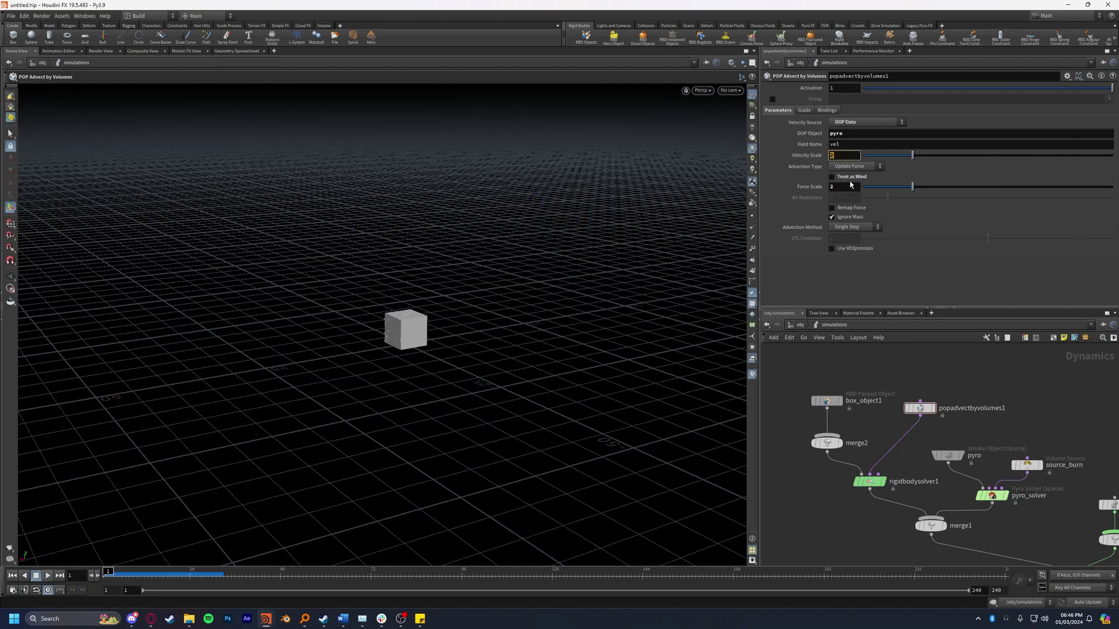
pyautogui.press('Return')
# Step: Play the simulation at the lower scale and inspect the explosion from a lower, closer angle
pyautogui.click(48, 576)
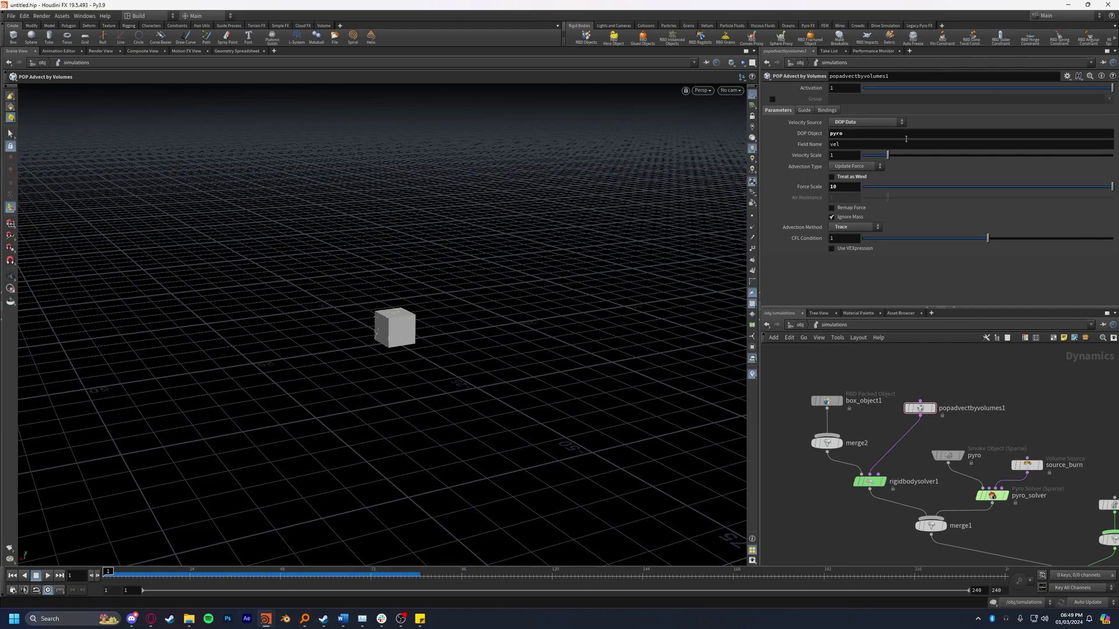
pyautogui.click(48, 575)
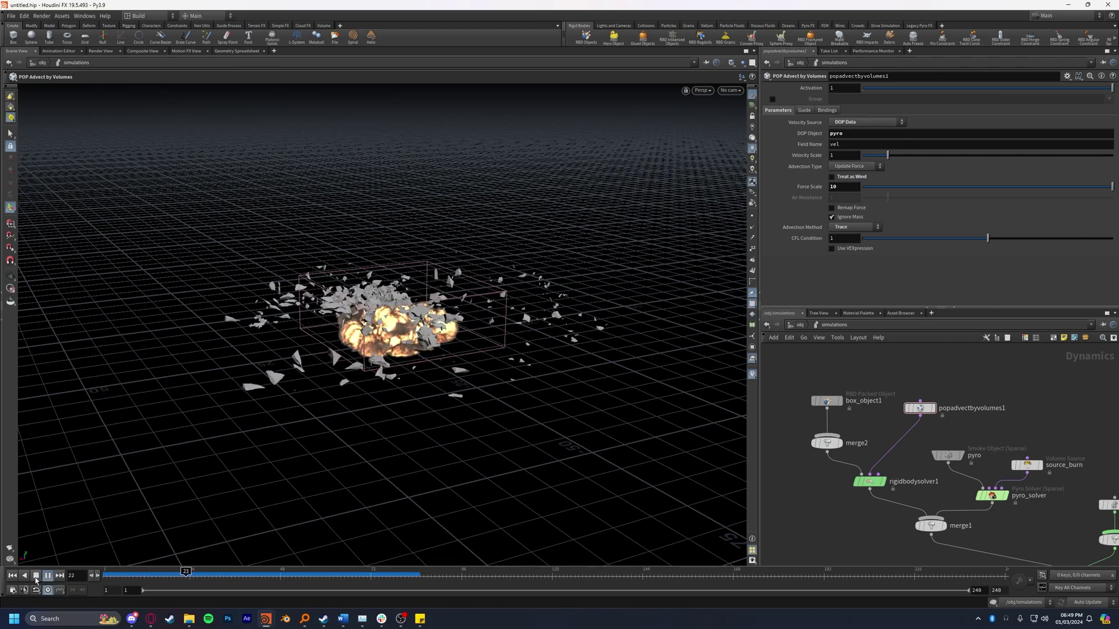
pyautogui.click(36, 575)
pyautogui.keyDown('alt'); pyautogui.moveTo(255, 432); pyautogui.dragTo(362, 526); pyautogui.keyUp('alt')
pyautogui.moveTo(304, 577); pyautogui.dragTo(368, 583)
# Step: Replay from the start, pause at frame 69, and scrub to review the explosion around frame 72
pyautogui.moveTo(408, 326); pyautogui.dragTo(528, 246)
pyautogui.press('Escape')
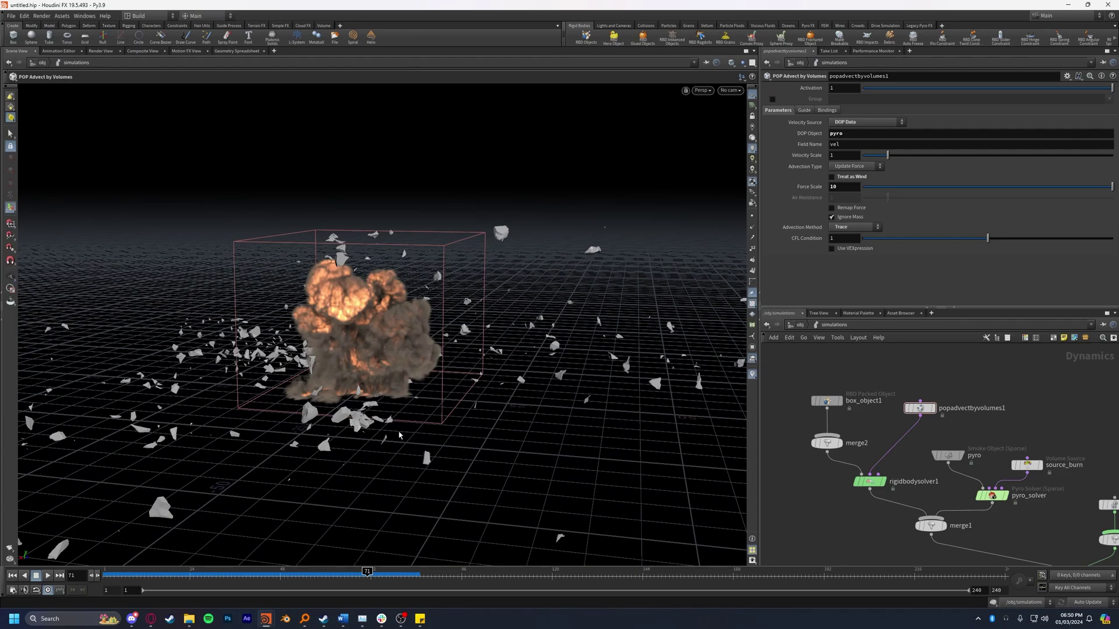
pyautogui.click(12, 575)
pyautogui.click(48, 575)
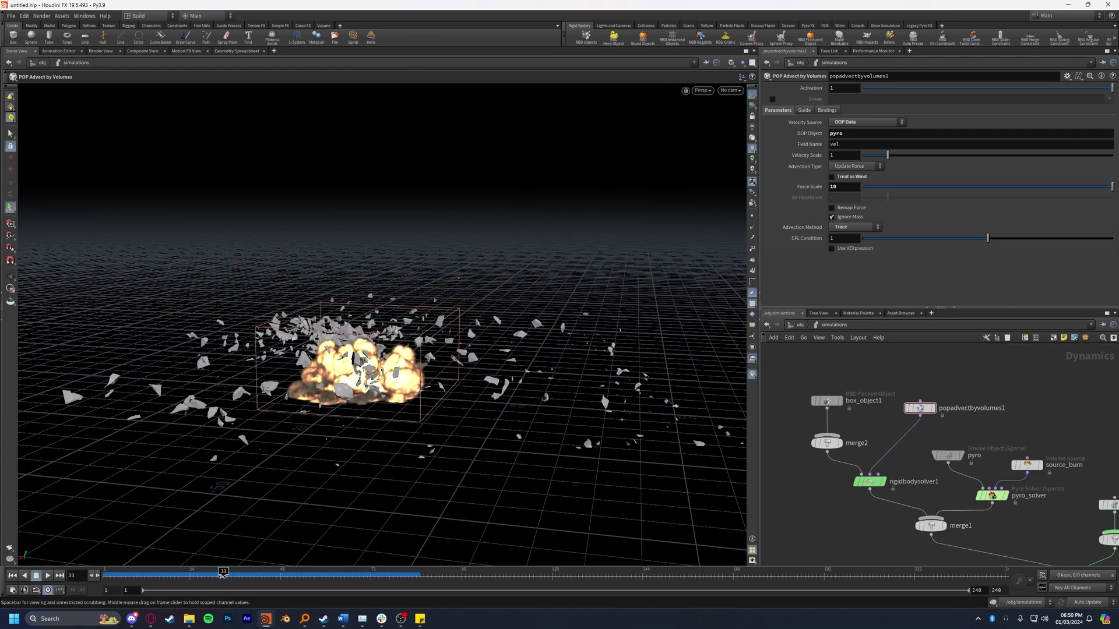
pyautogui.click(35, 575)
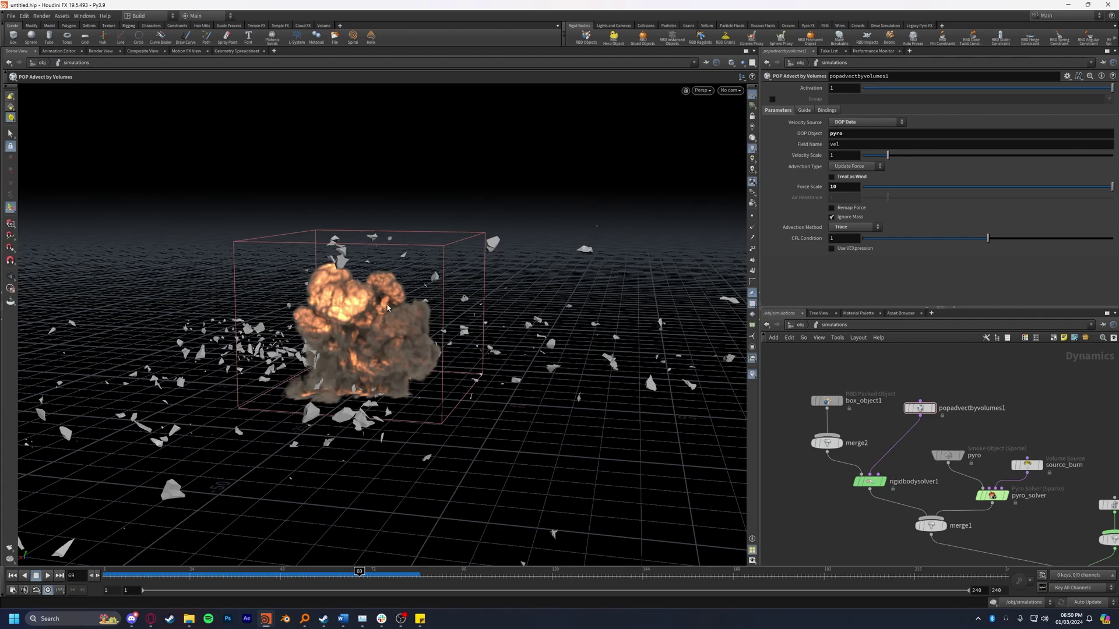
pyautogui.moveTo(407, 577); pyautogui.dragTo(194, 577)
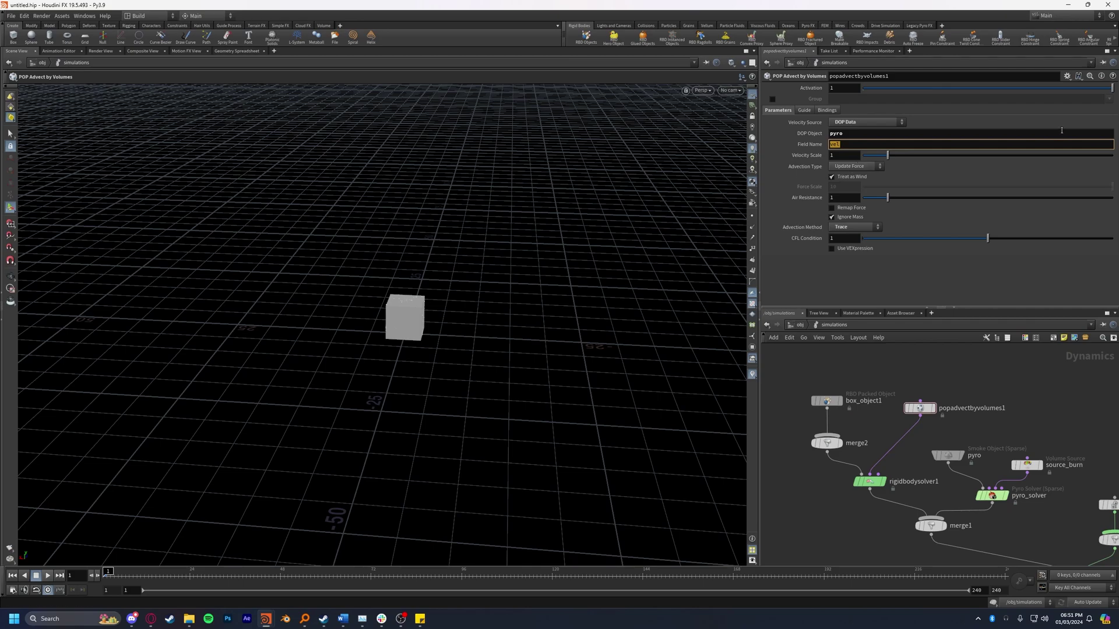
# Step: Switch Velocity Source back to SOP /obj/fireball/volumerasterizeattributes1 and start retyping the field name as v
pyautogui.click(906, 122)
pyautogui.click(866, 145)
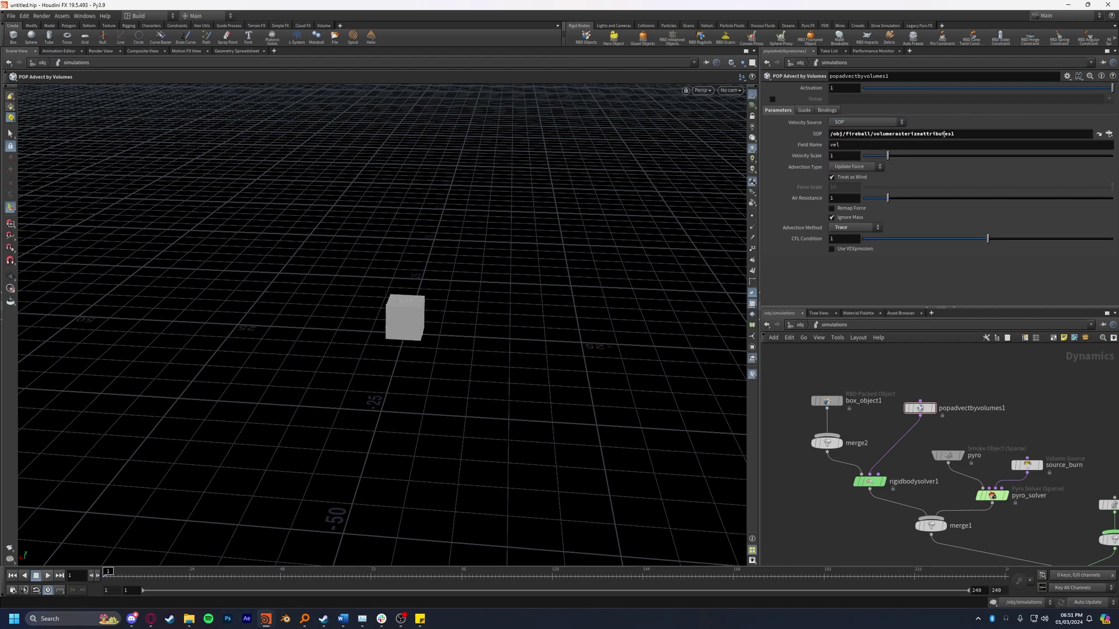
pyautogui.click(943, 142)
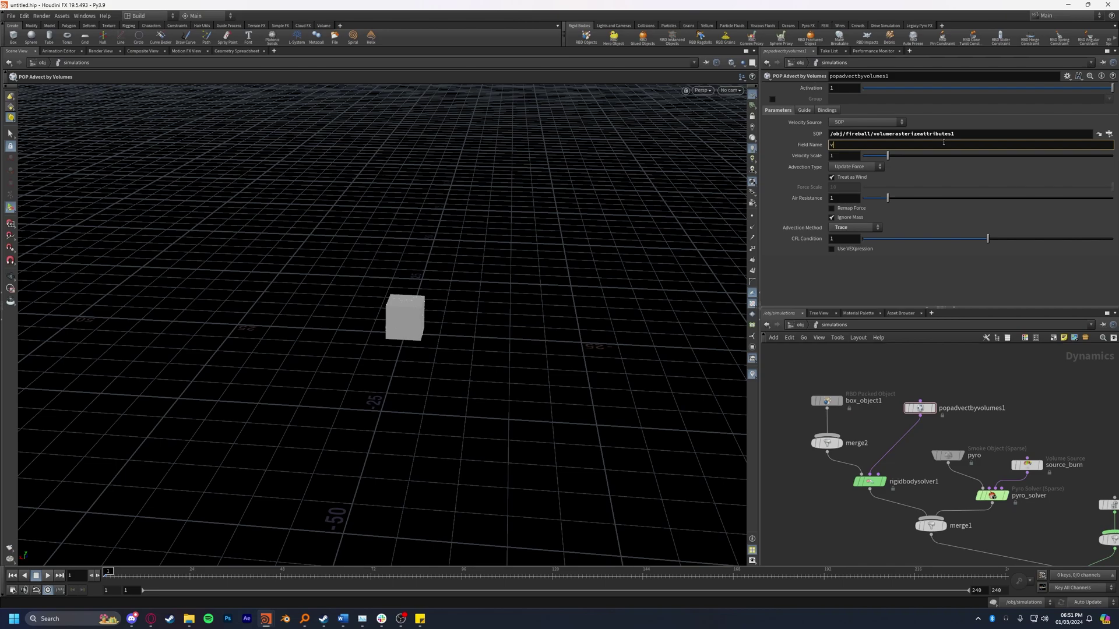